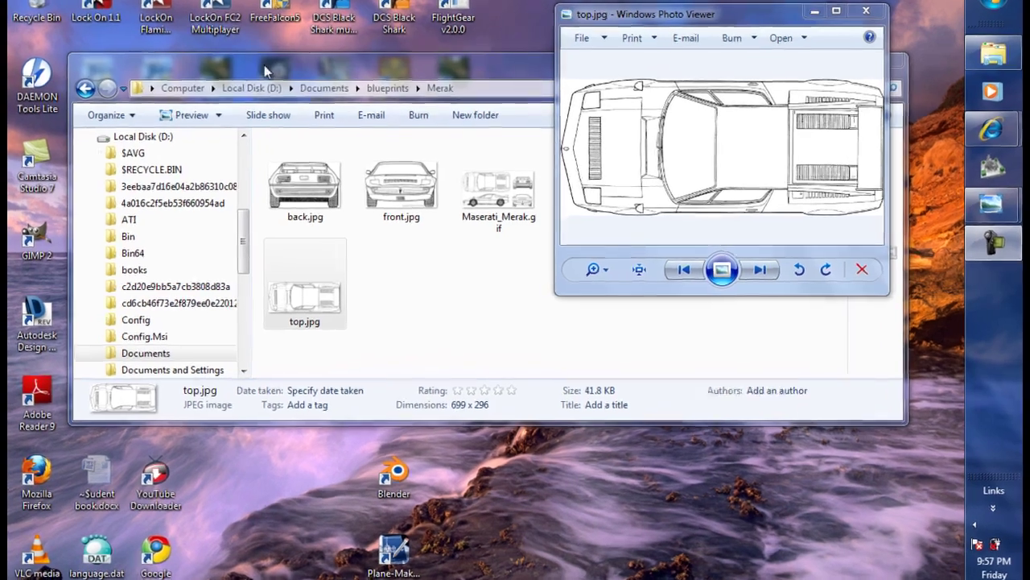
- Launch Hexagon 2 from the desktop and dock the Material palette above the Properties palette
drag(265, 70, 716, 78)
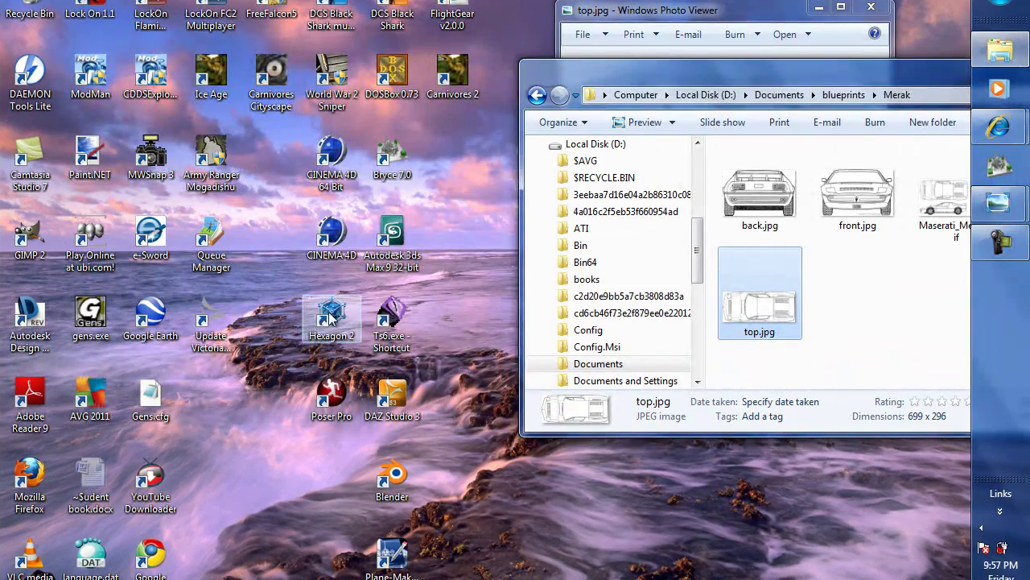
double_click(332, 318)
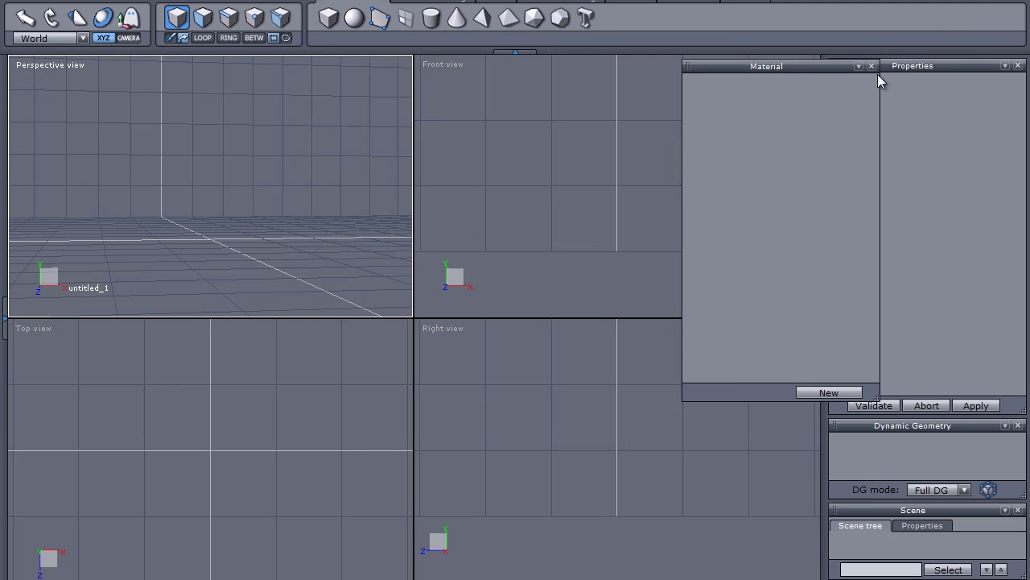
drag(916, 66, 960, 58)
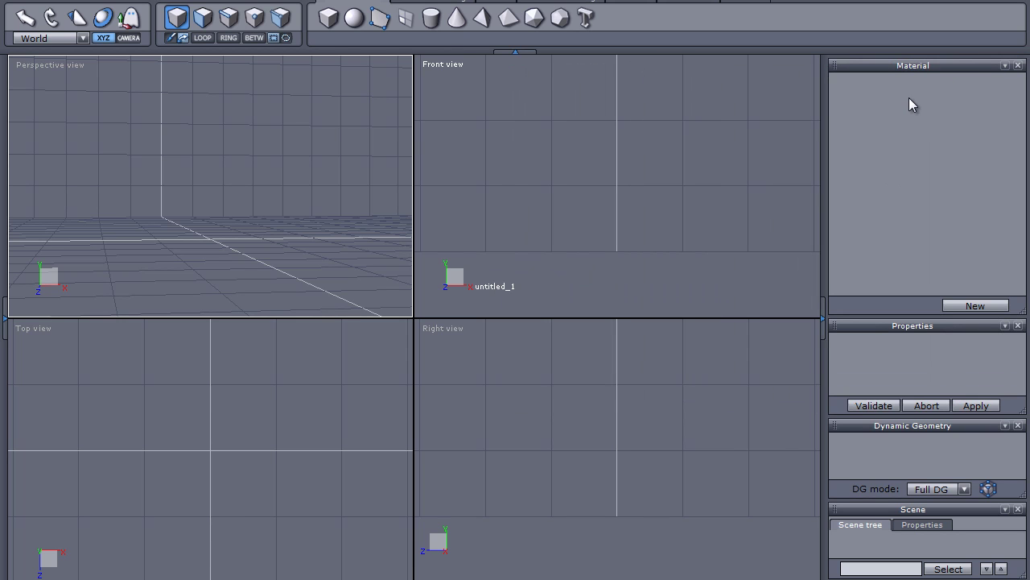
- Draw a single-cell grid of about 40.6 by 18.9 on the ground plane in the top view
click(406, 23)
scroll(243, 345, down, 4)
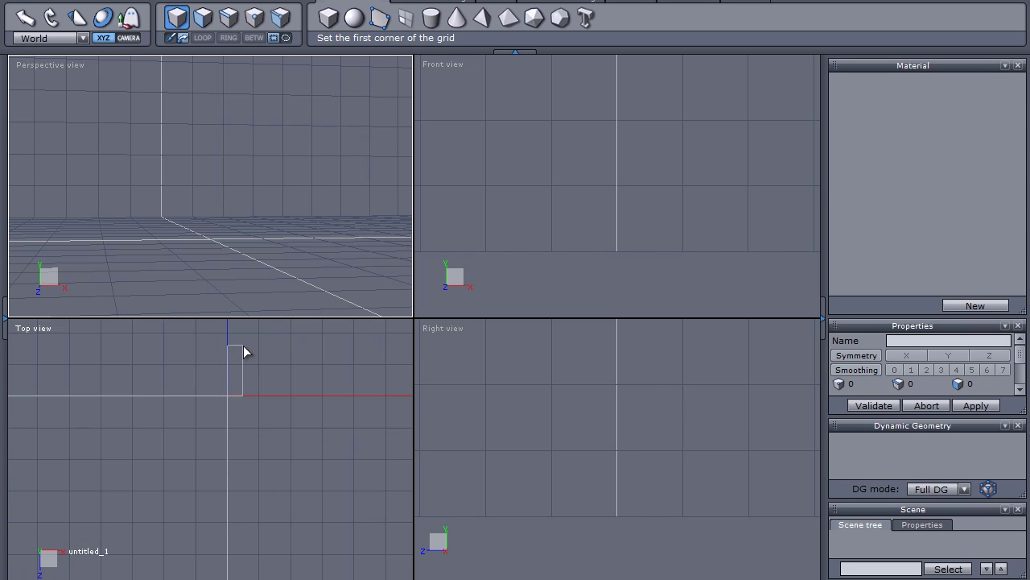
key(space)
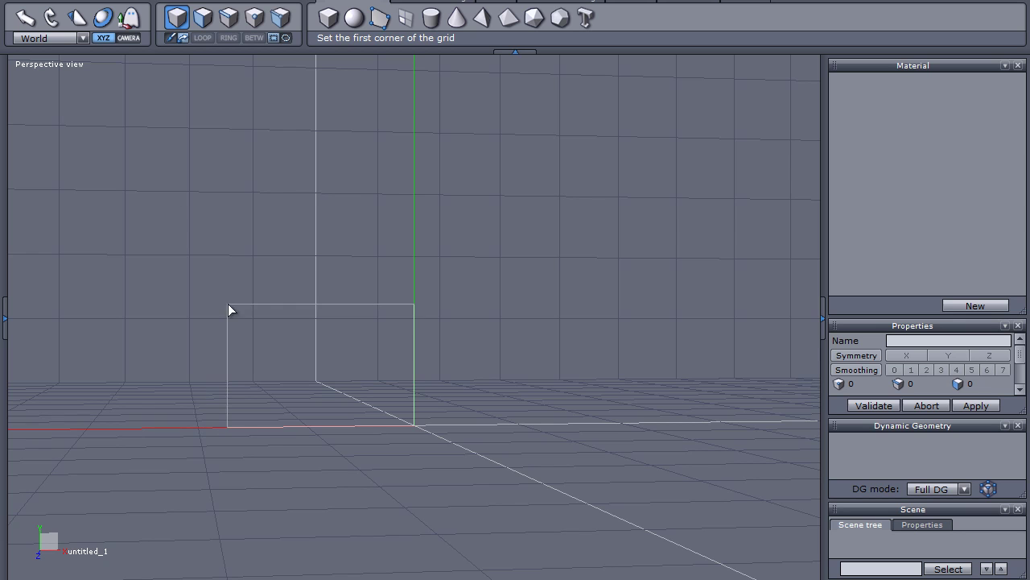
key(space)
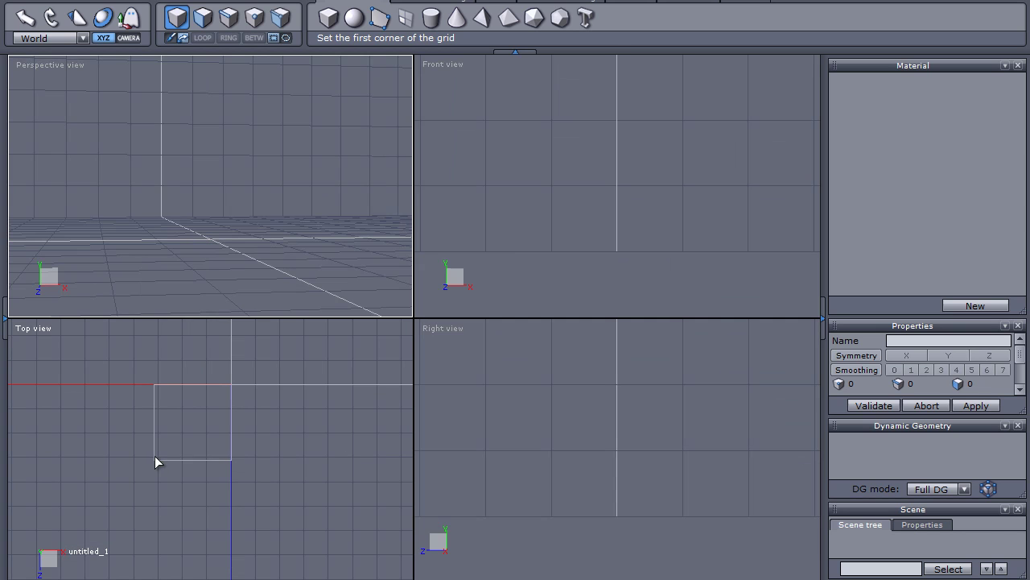
drag(154, 454, 121, 570)
key(space)
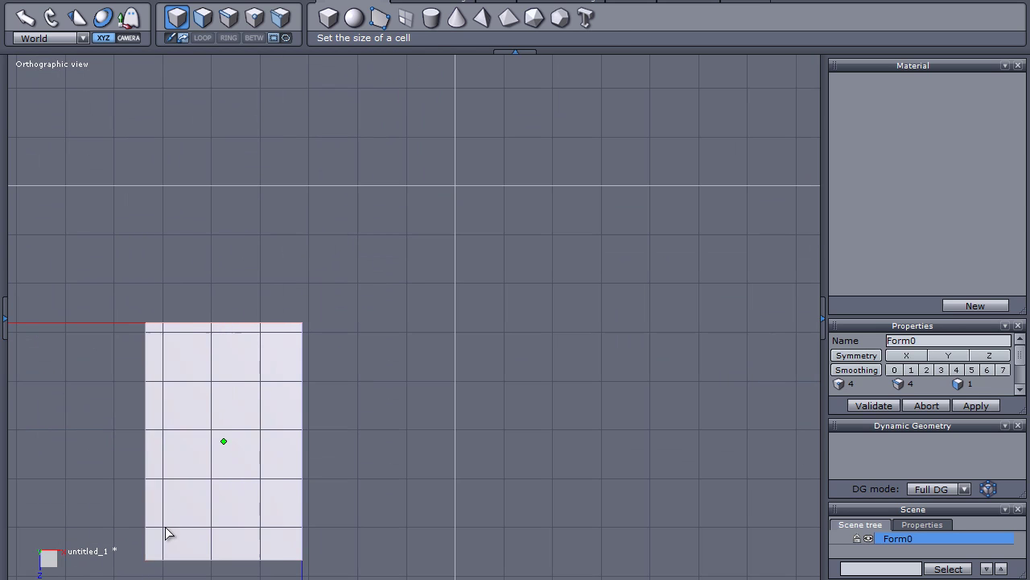
scroll(214, 410, down, 3)
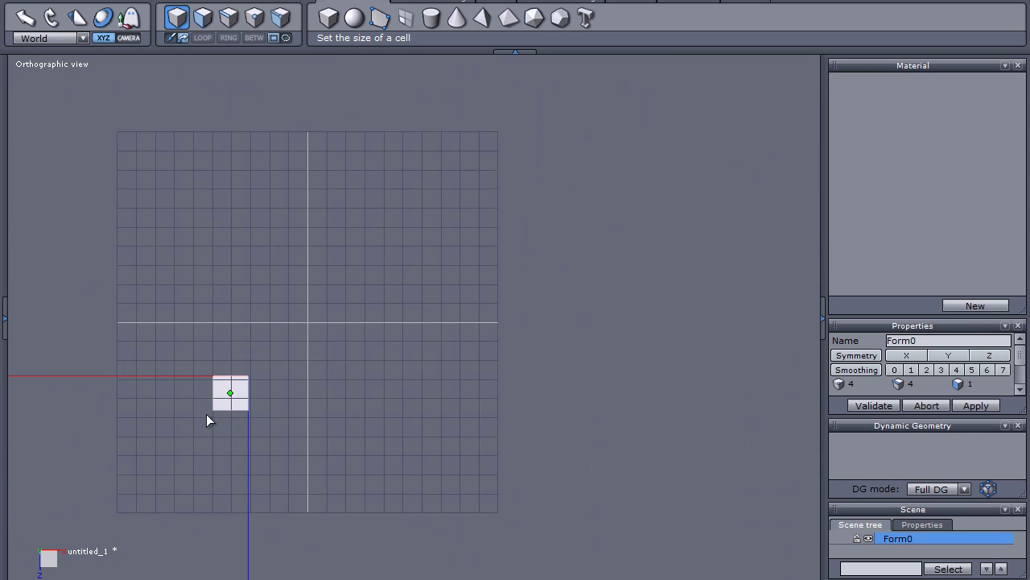
click(94, 448)
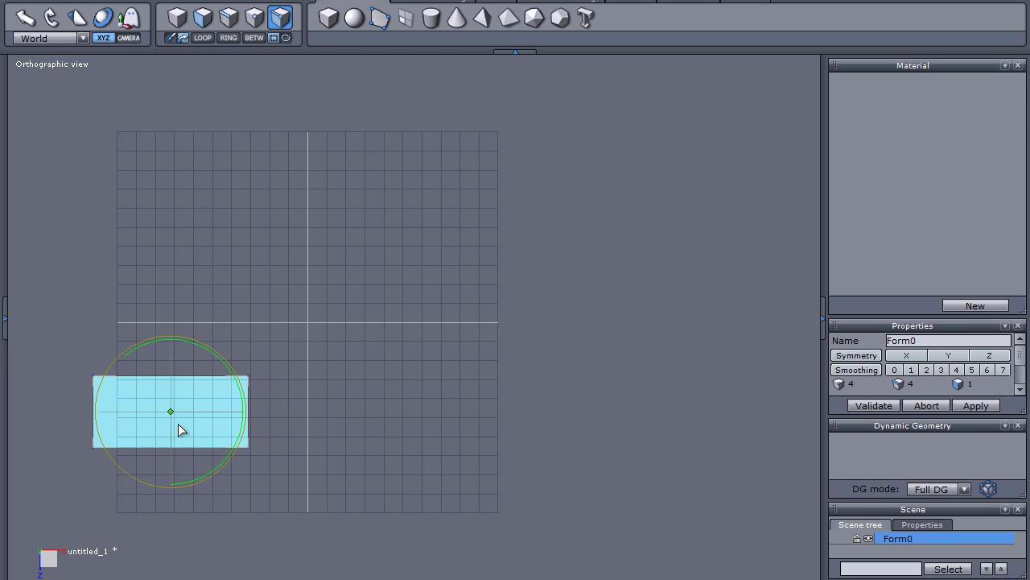
- Centre the grid on the world origin by setting its X and Z positions to 0
click(23, 16)
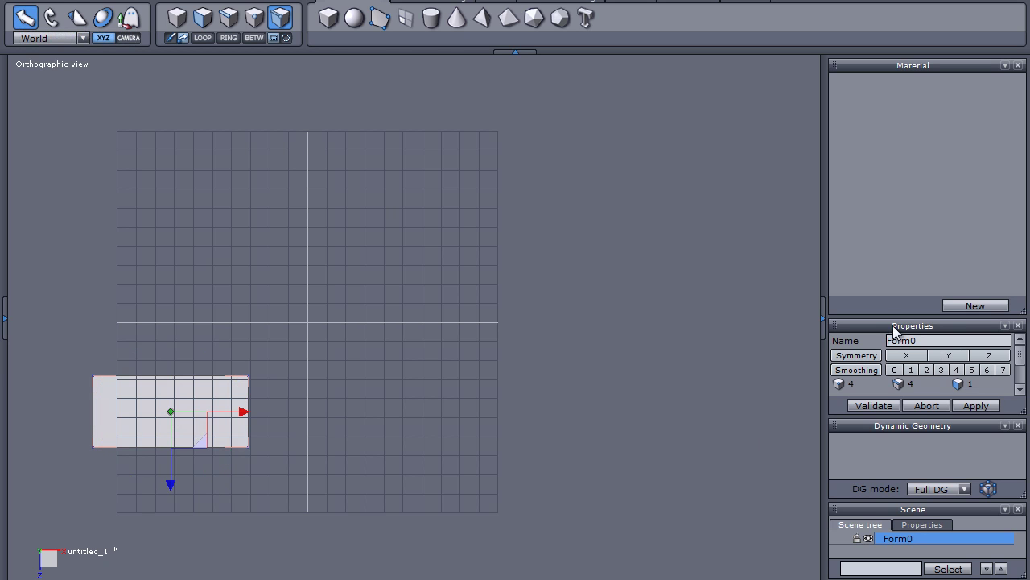
drag(872, 66, 630, 98)
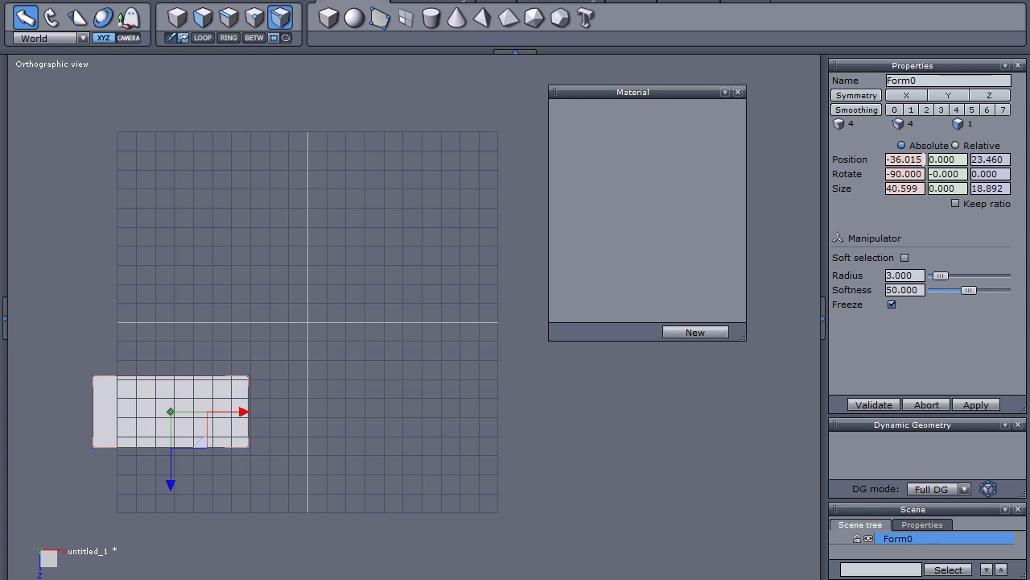
double_click(926, 158)
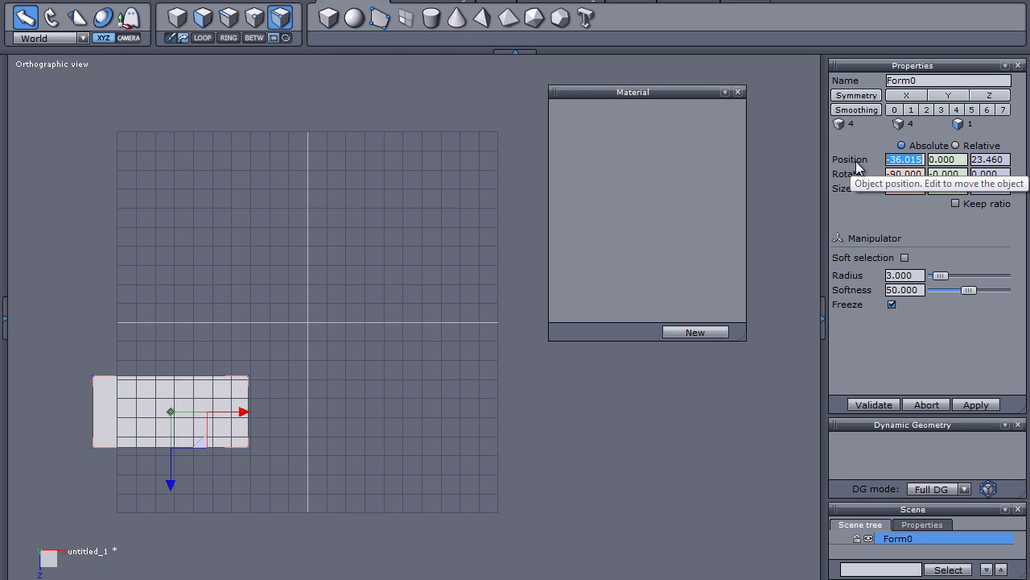
text(0)
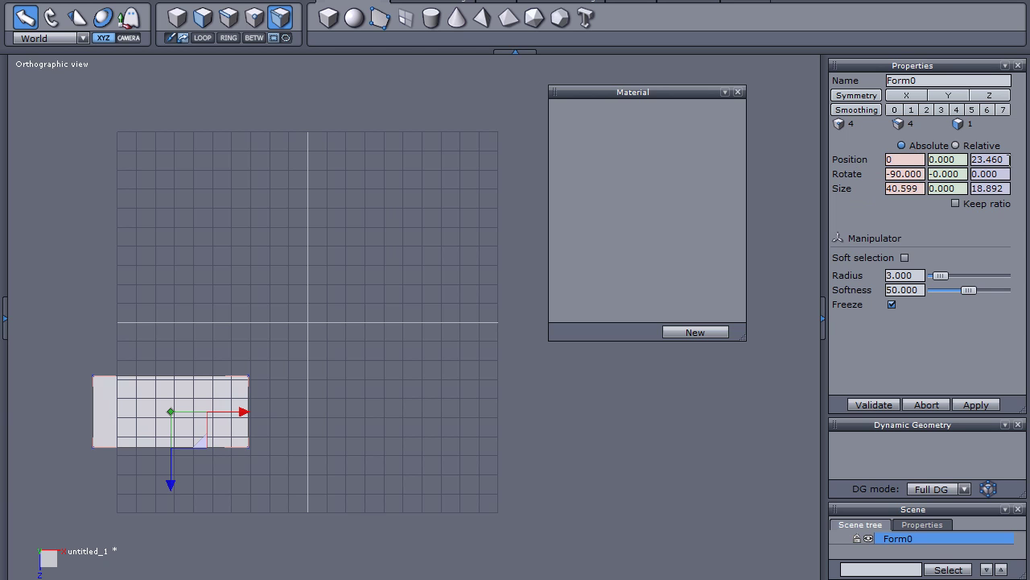
double_click(1008, 159)
text(0)
key(Return)
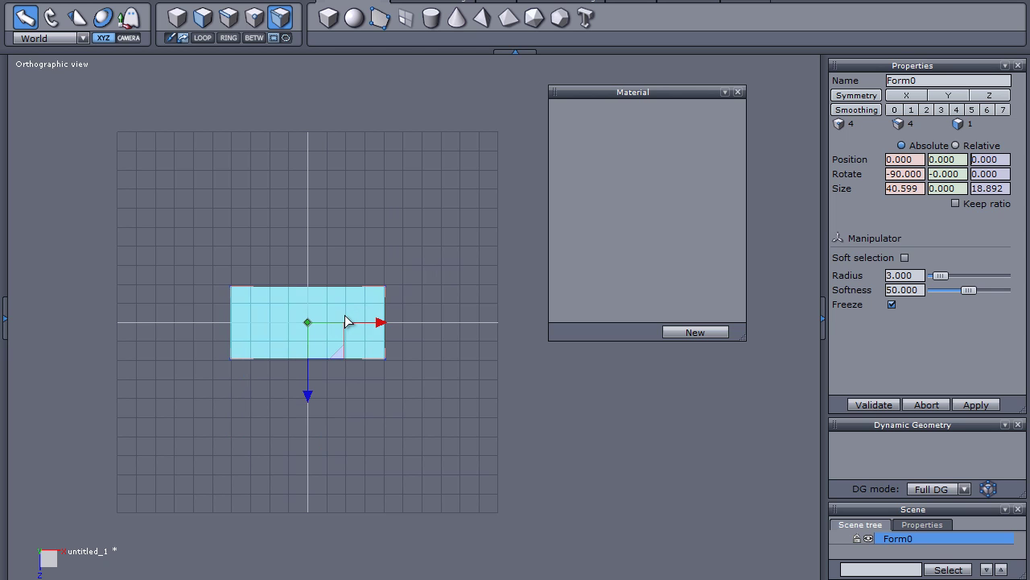
- Float the Material palette over the workspace, create a new material and size the palette to show all its settings
drag(652, 93, 933, 66)
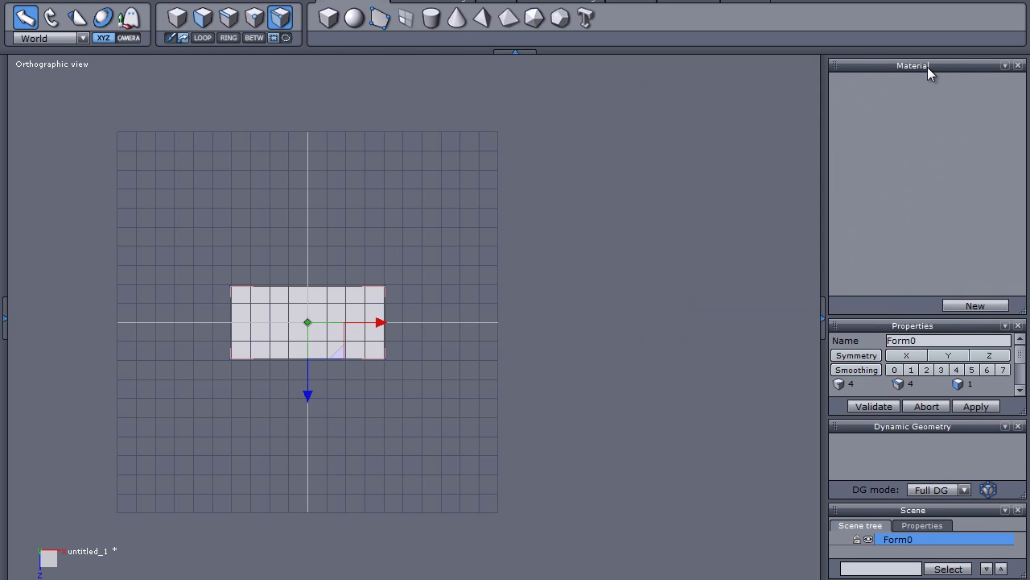
drag(927, 67, 600, 85)
drag(694, 327, 669, 91)
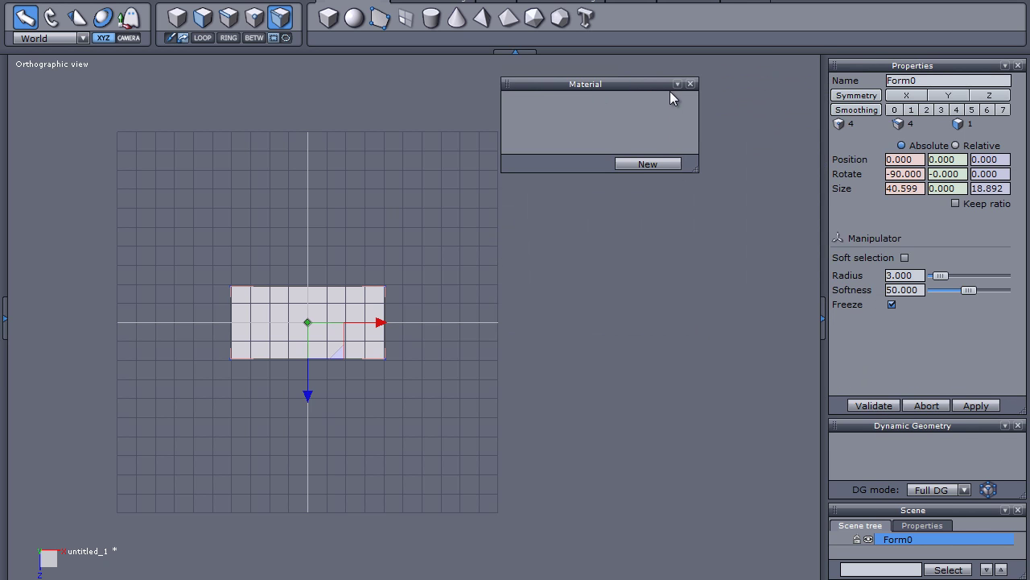
click(648, 164)
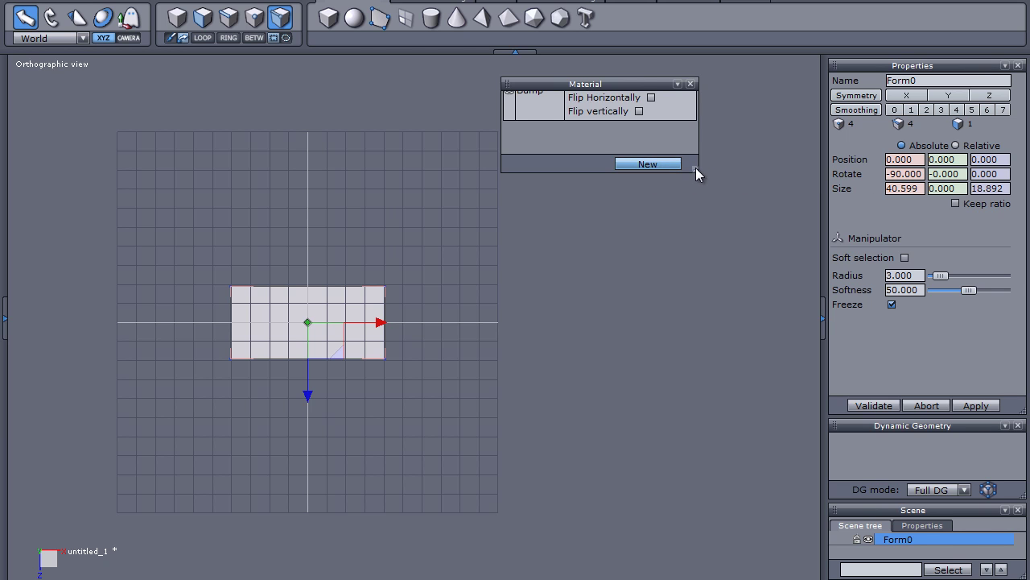
drag(695, 167, 693, 397)
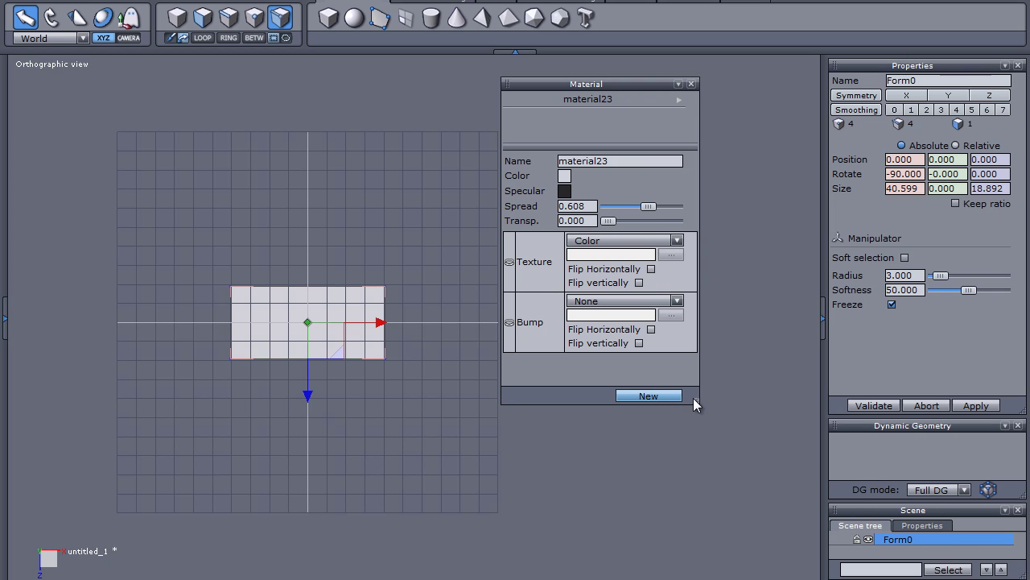
- Rename the new material Top and remove it from the material list
double_click(618, 161)
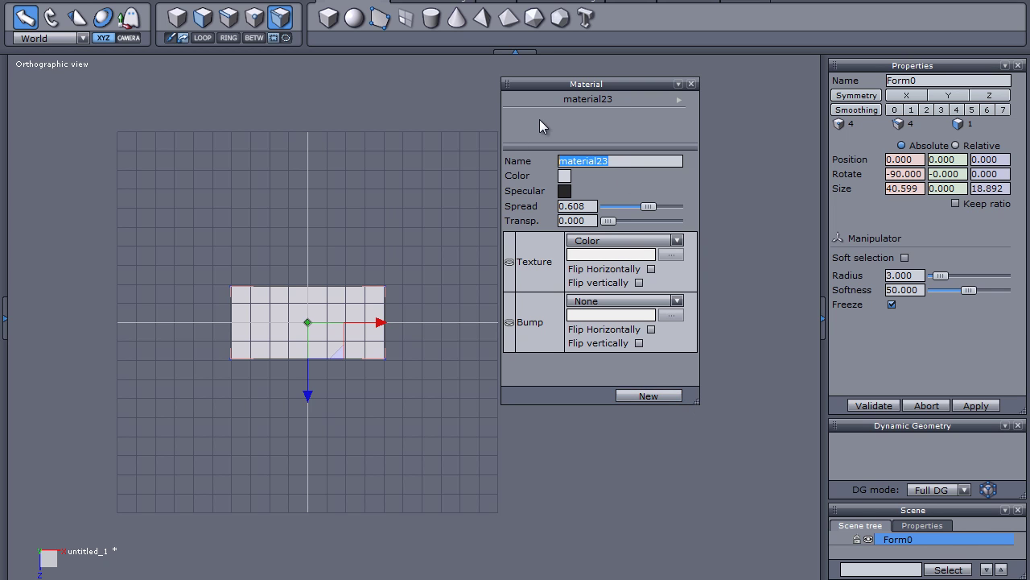
text(Top)
key(Return)
click(679, 99)
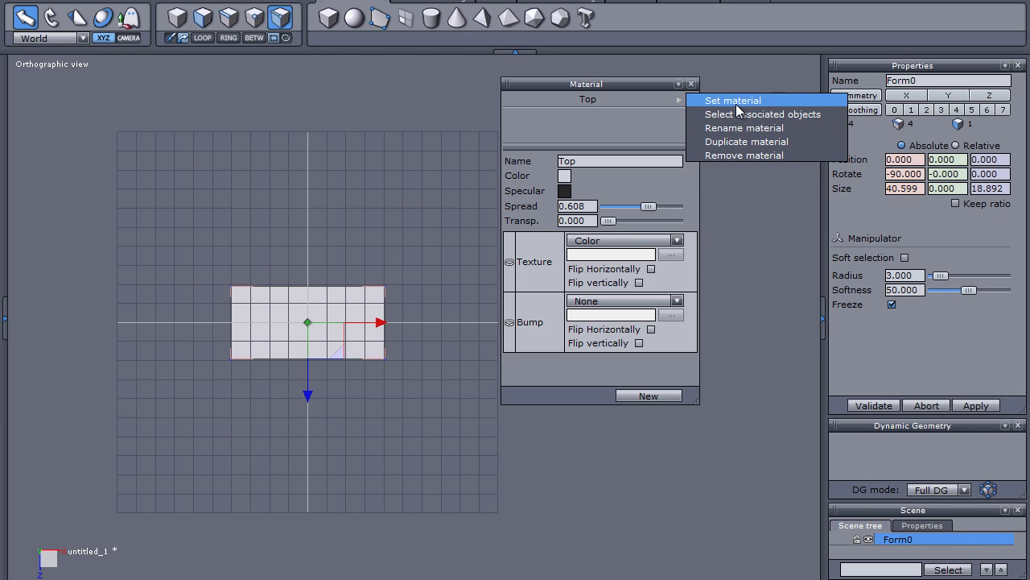
click(742, 156)
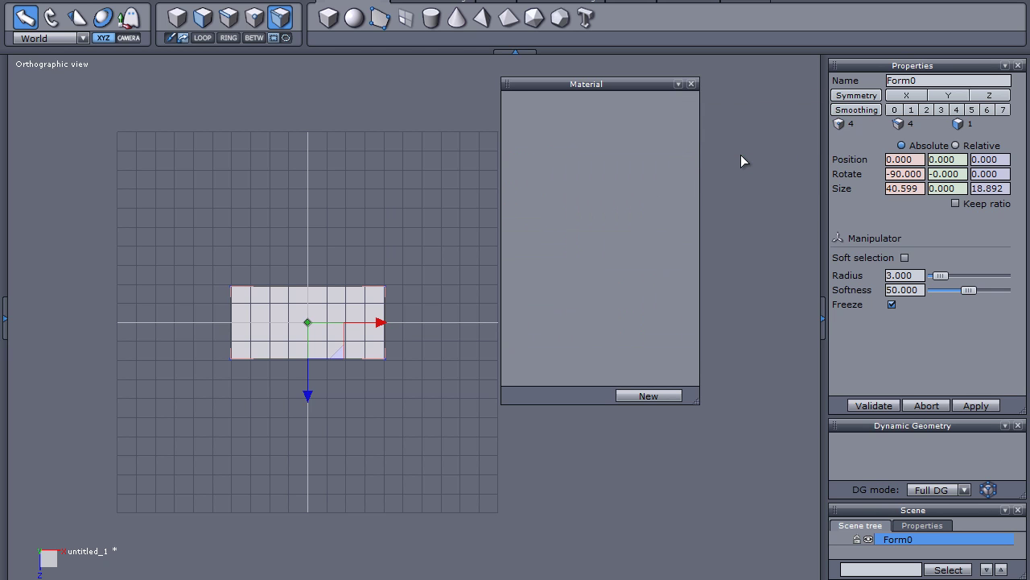
- Create a new material named Top and assign it to the grid
click(640, 395)
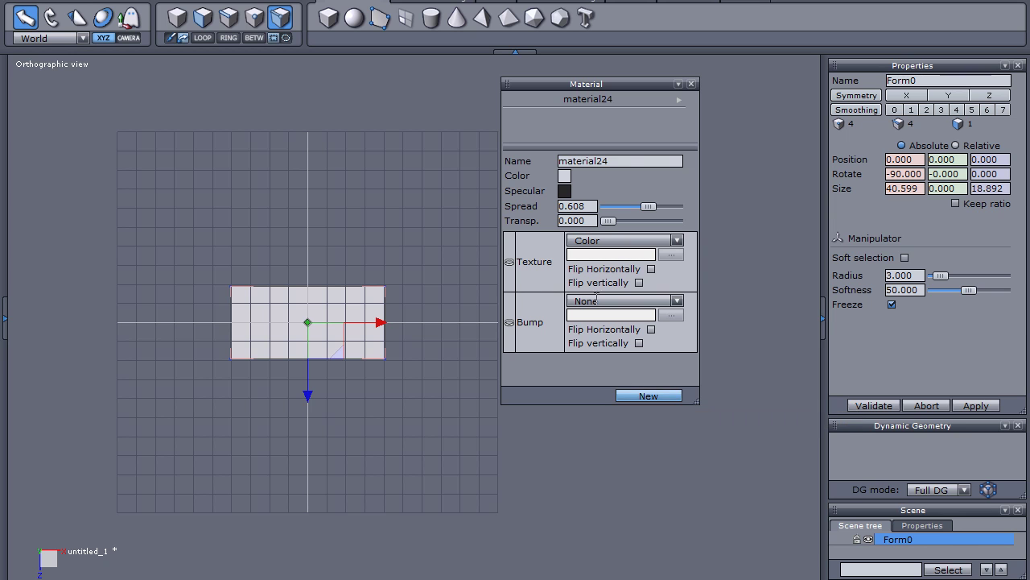
drag(644, 159, 507, 149)
text(Top)
key(Return)
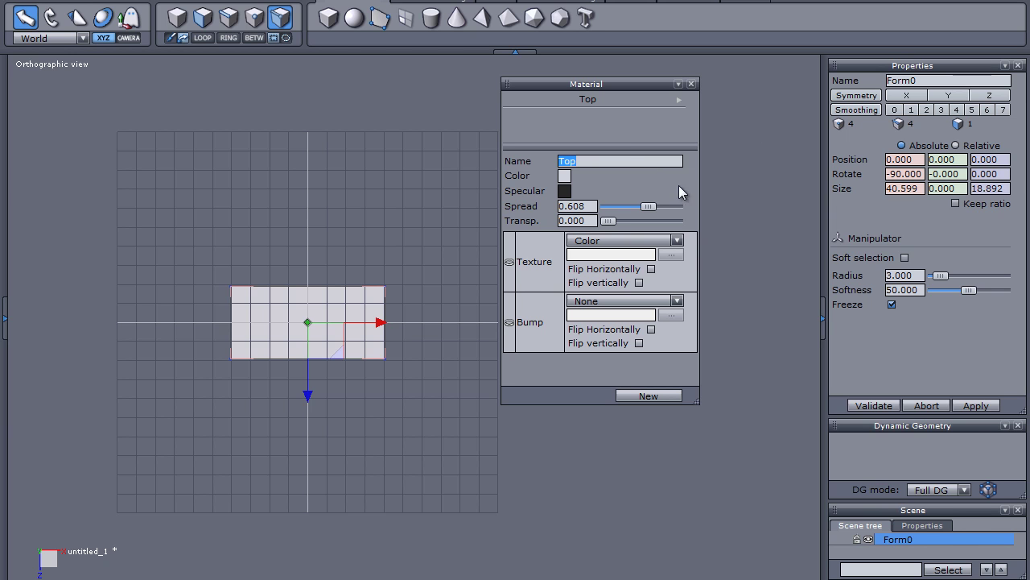
click(681, 101)
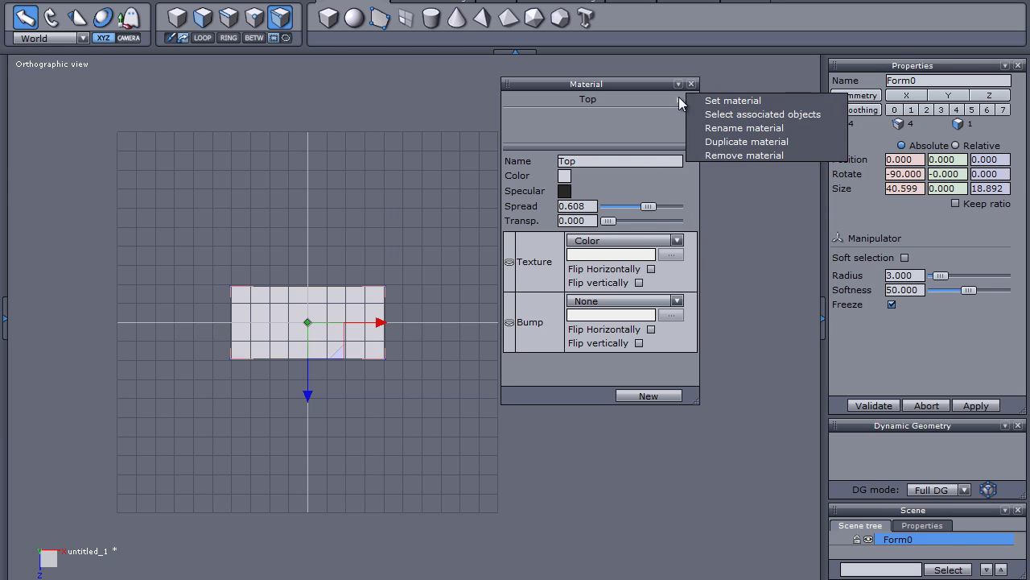
click(735, 101)
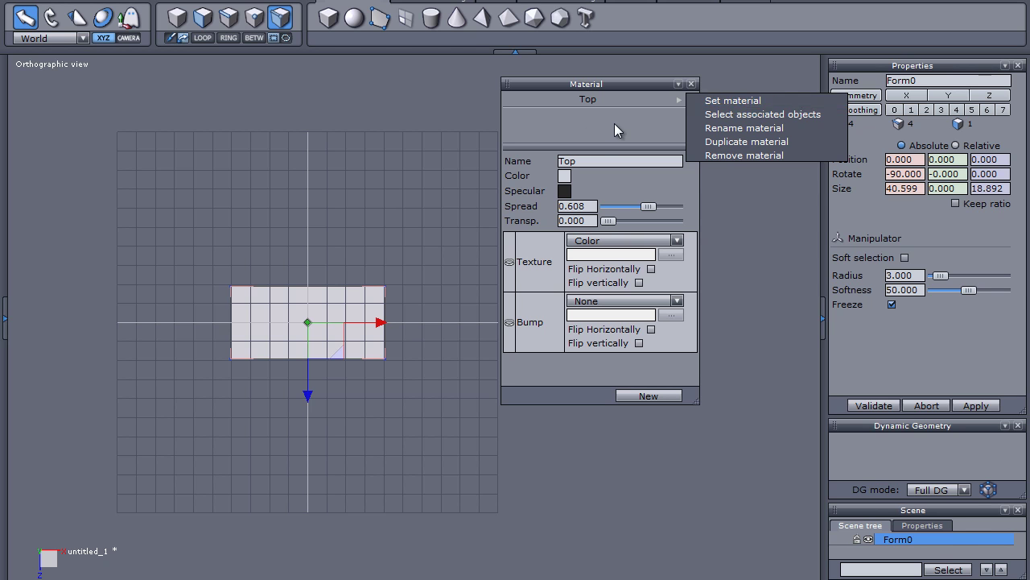
- Set the Top material's texture to a texture image and load top.jpg from the Merak folder
click(677, 240)
click(639, 265)
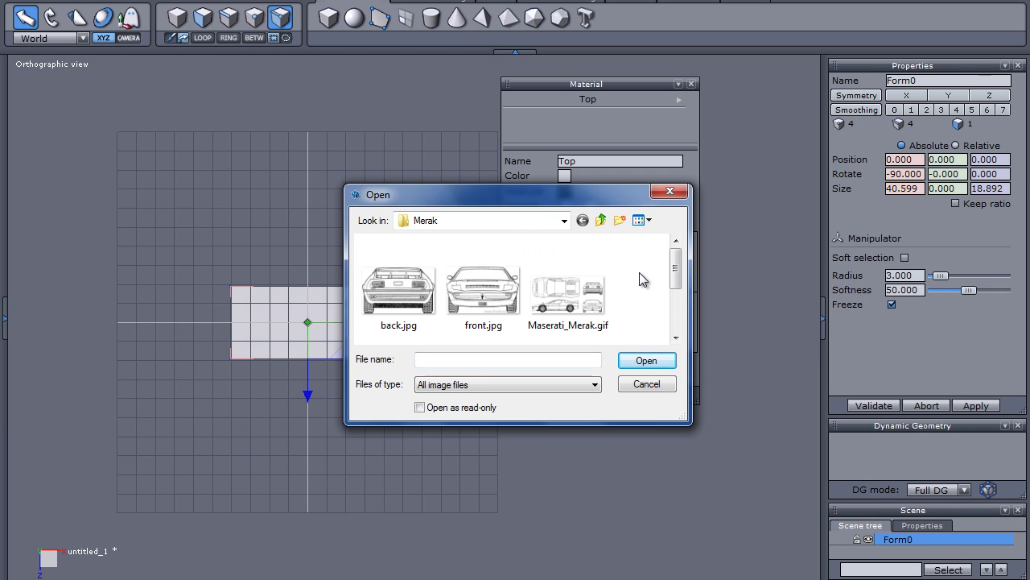
scroll(640, 272, down, 3)
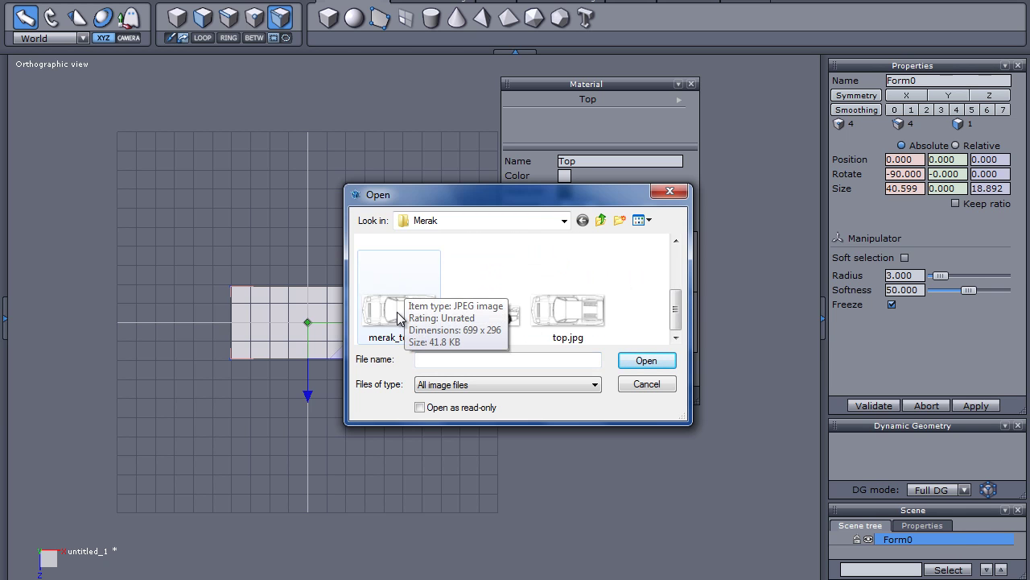
double_click(557, 308)
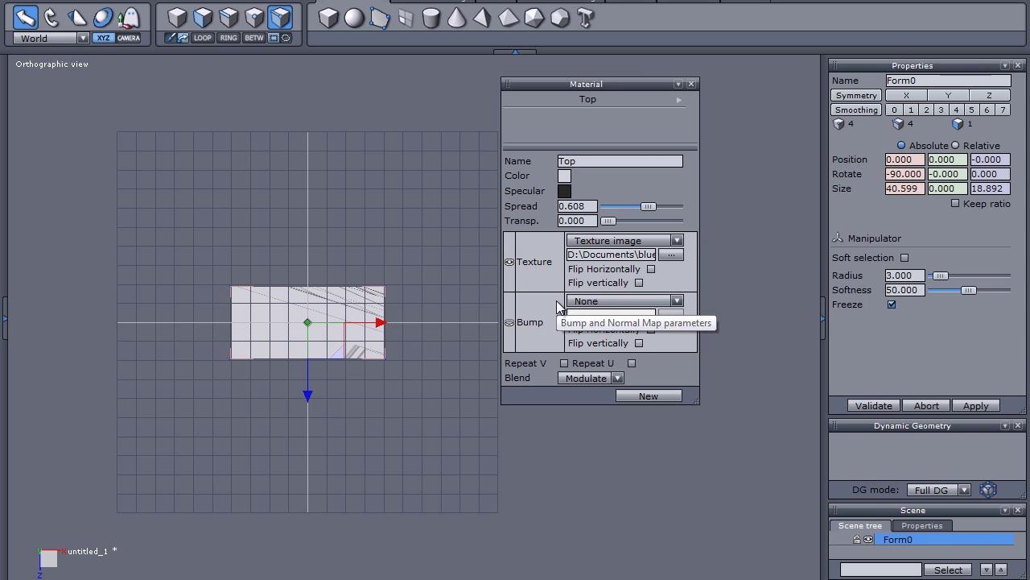
- Dock the Material palette again and apply a planar UV projection to the textured grid
drag(599, 84, 928, 65)
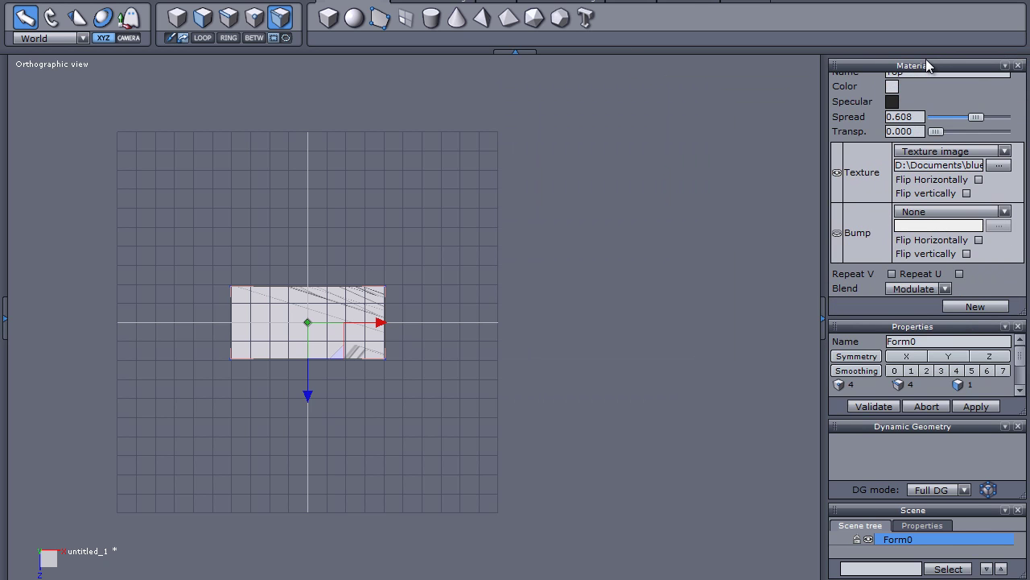
click(697, 2)
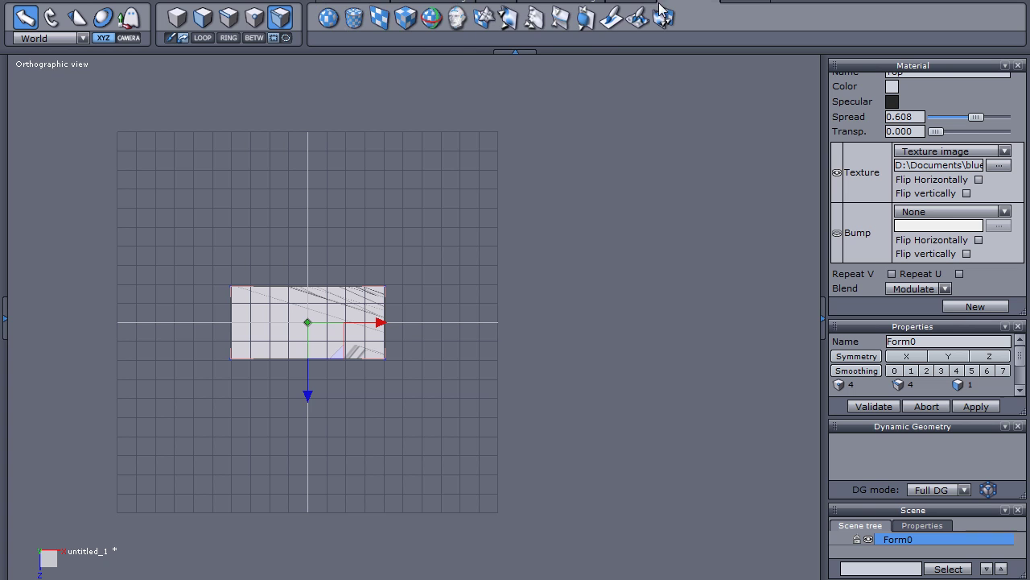
click(380, 23)
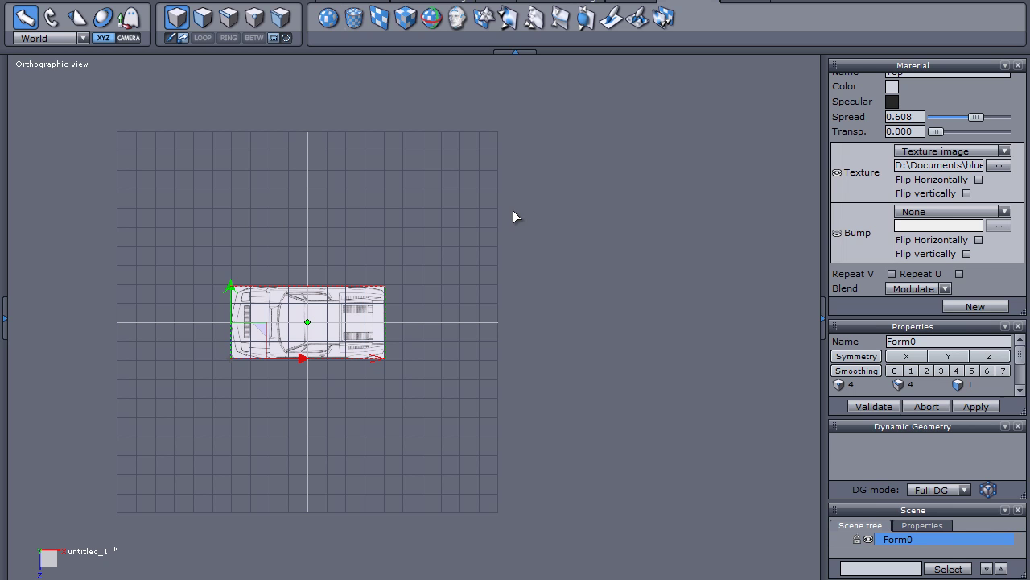
- Bring up top.jpg in Windows Photo Viewer to compare it with the textured grid, and return to Hexagon
key(super)
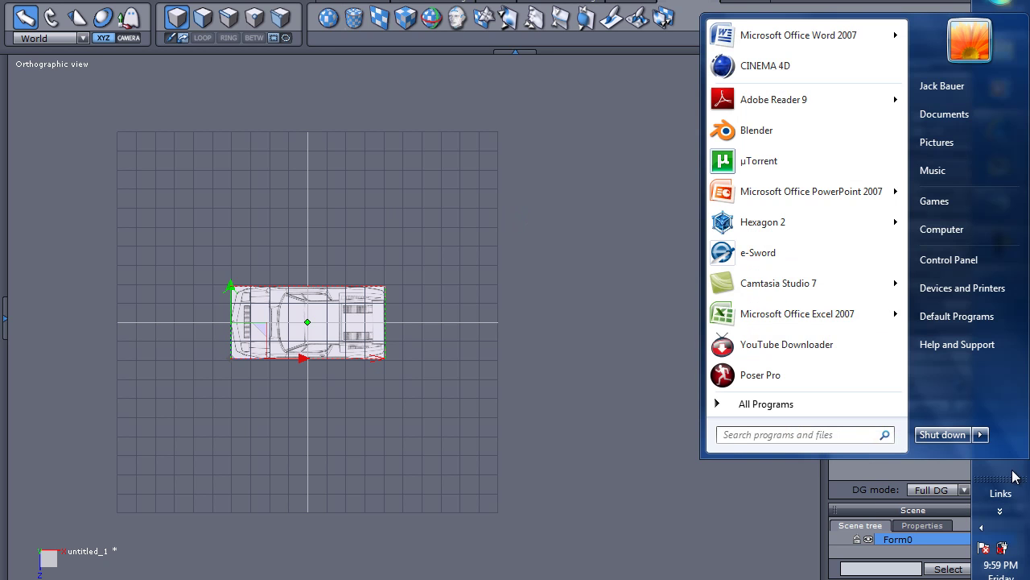
click(1011, 472)
mouse_move(998, 203)
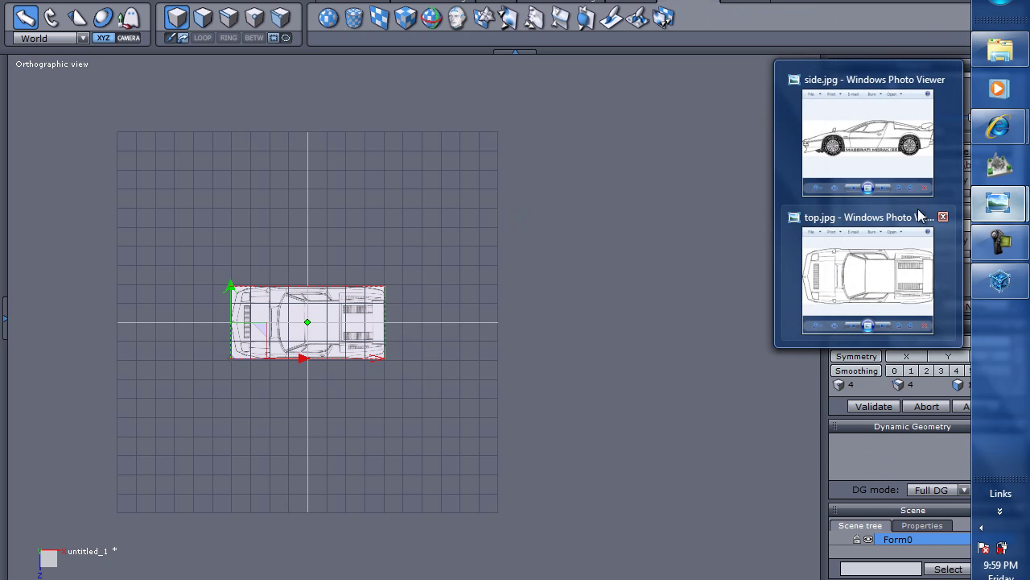
click(881, 220)
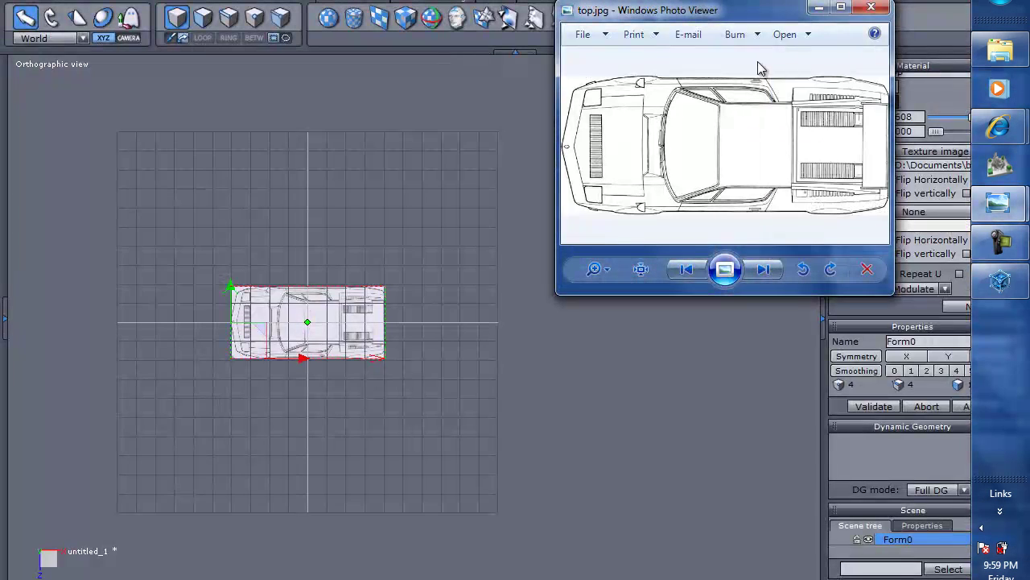
drag(719, 10, 641, 56)
click(433, 189)
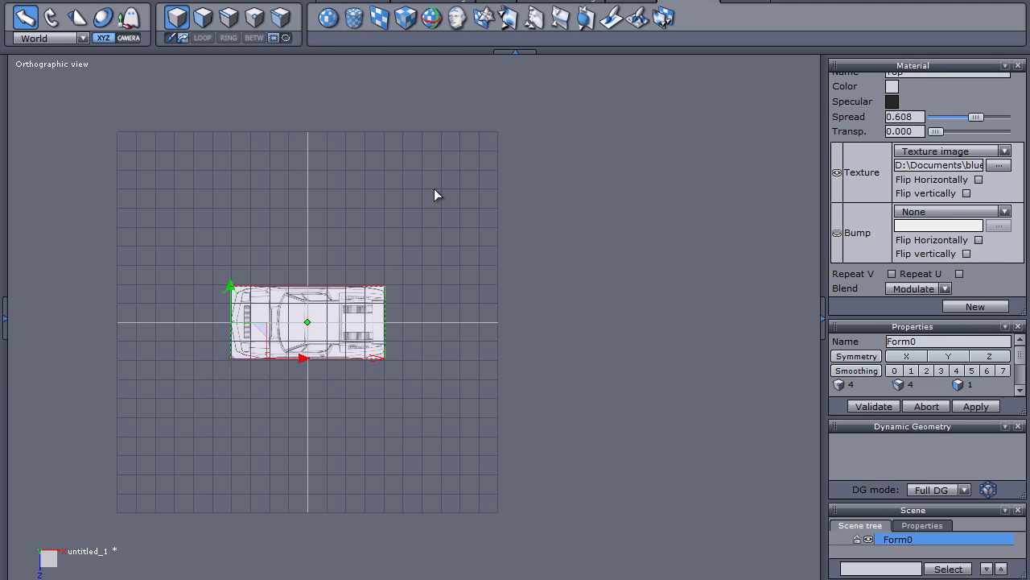
- Compare the textured grid's proportions with top.jpg in Windows Photo Viewer, moving the image window clear of the grid, and return to Hexagon
scroll(466, 341, down, 2)
scroll(459, 342, up, 5)
scroll(459, 345, down, 3)
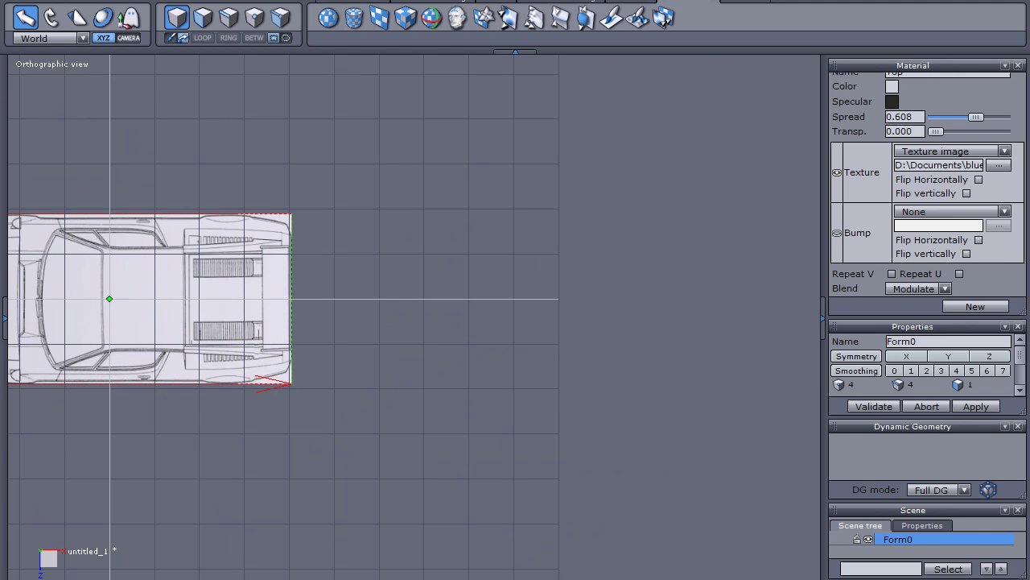
middle_drag(536, 493, 609, 498)
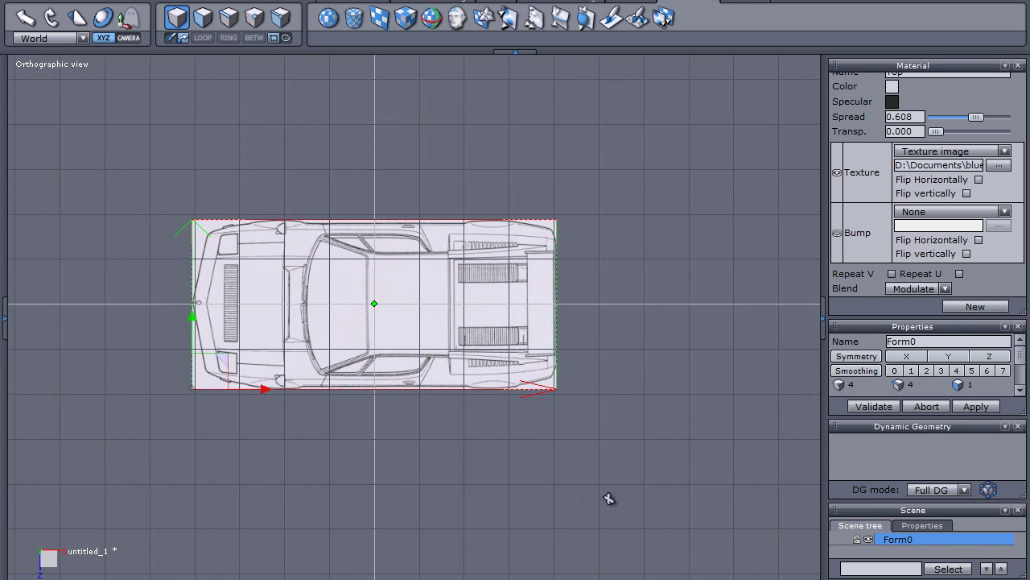
key(super)
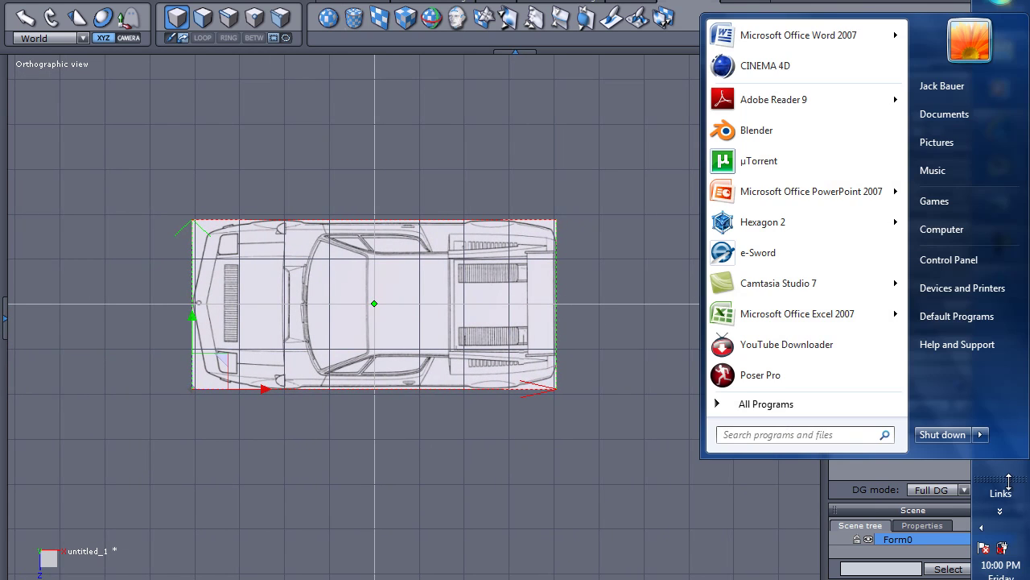
click(1008, 481)
mouse_move(998, 203)
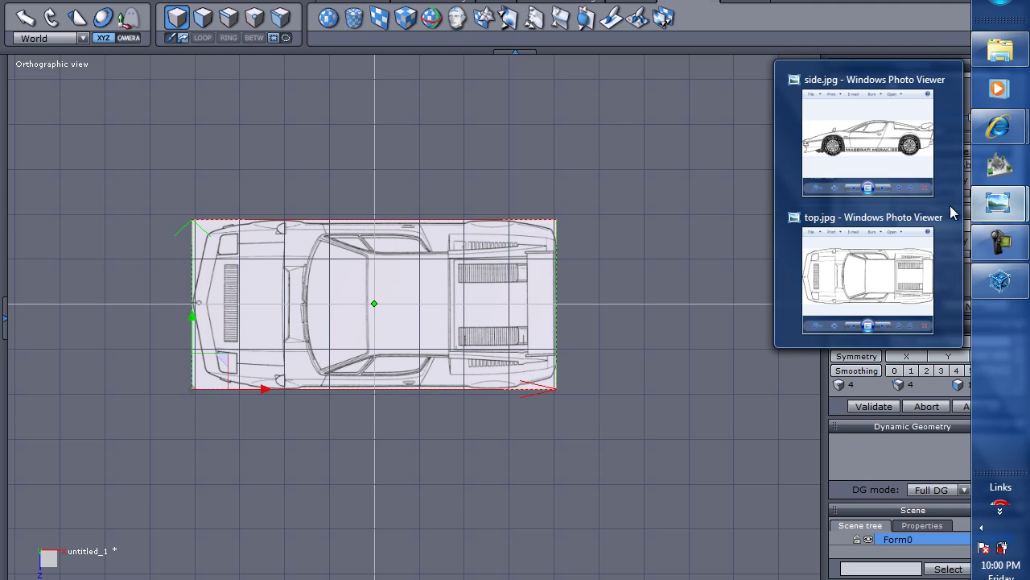
click(866, 234)
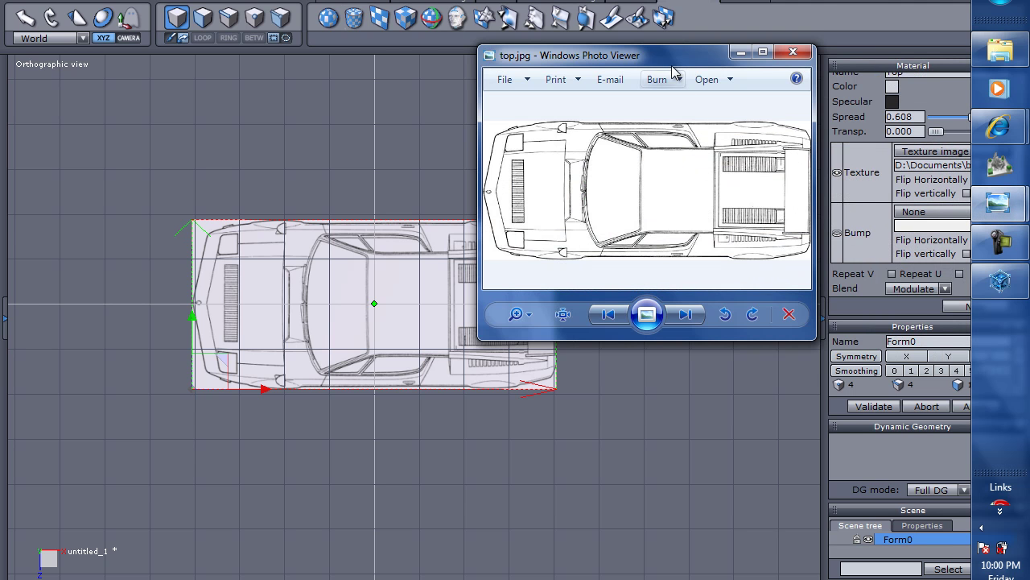
drag(675, 65, 764, 2)
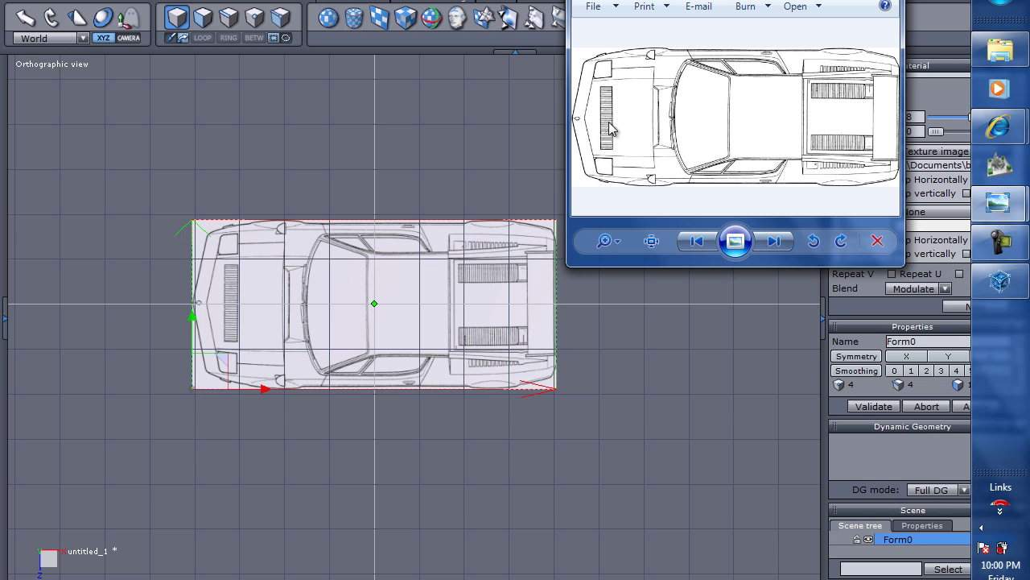
drag(850, 1, 678, 4)
click(910, 1)
drag(854, 4, 606, 24)
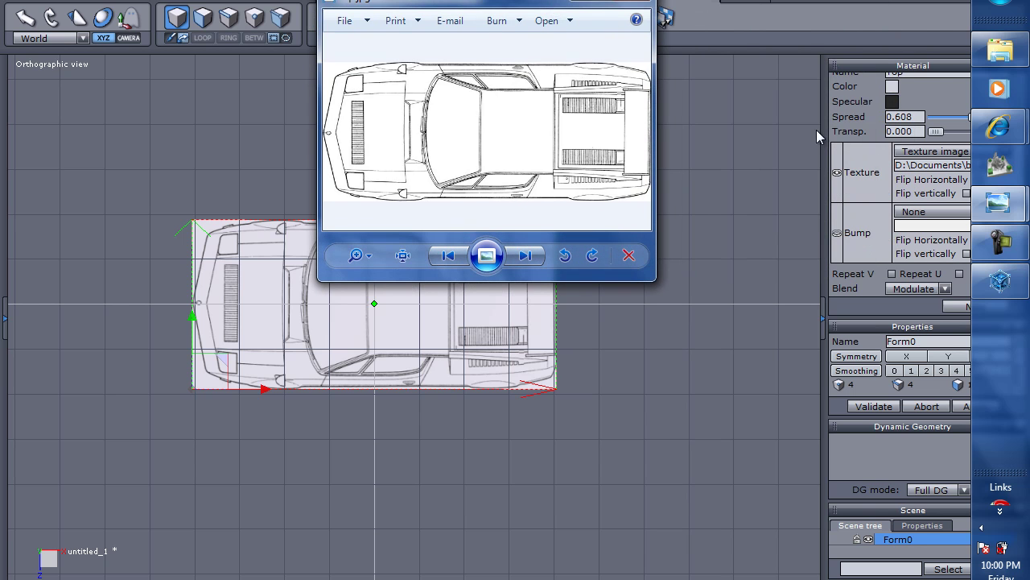
click(879, 46)
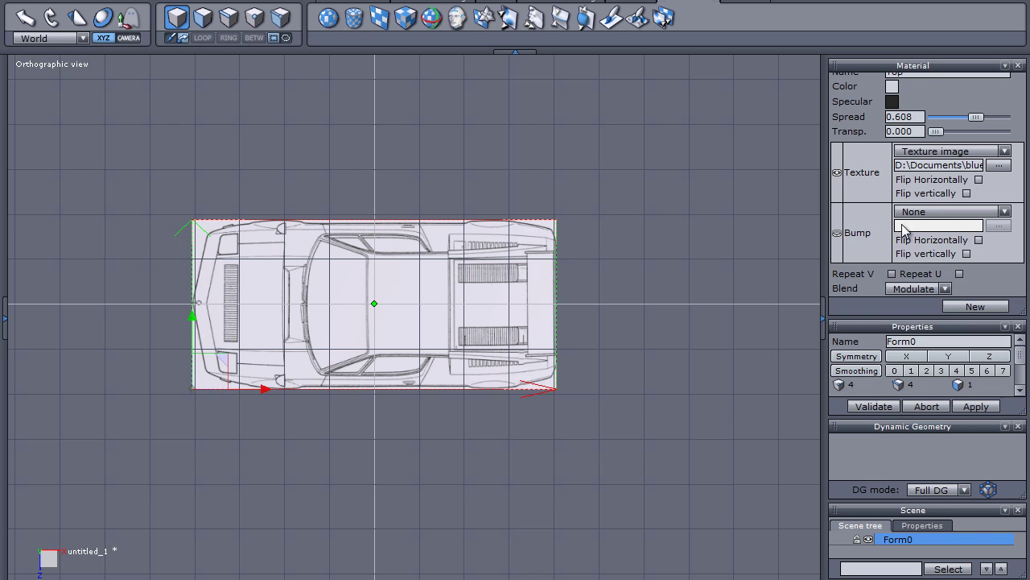
- Undock and enlarge the Properties palette, validate the planar UV mapping, and move the palette clear of the textured grid
drag(901, 330, 650, 138)
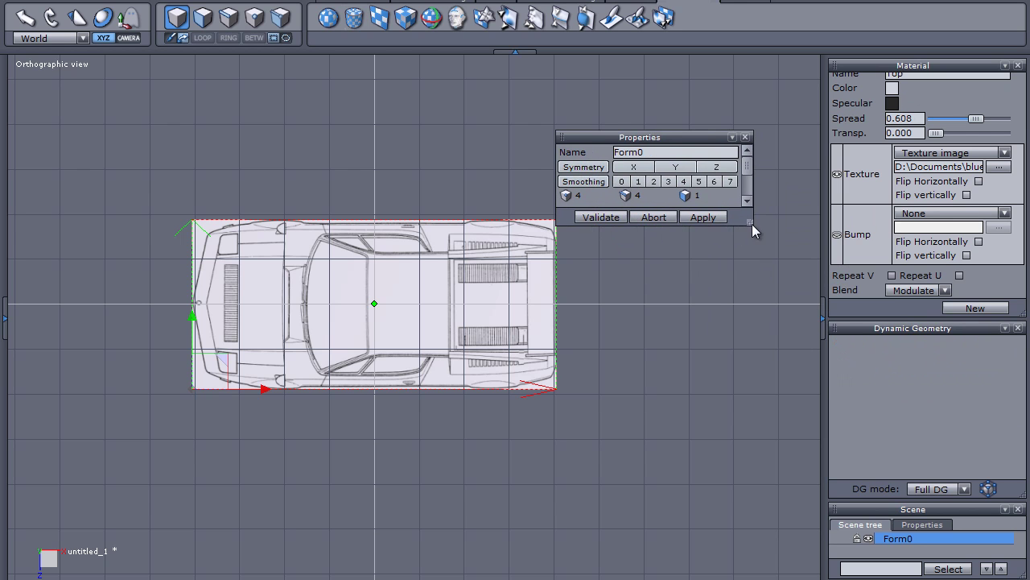
drag(752, 224, 761, 457)
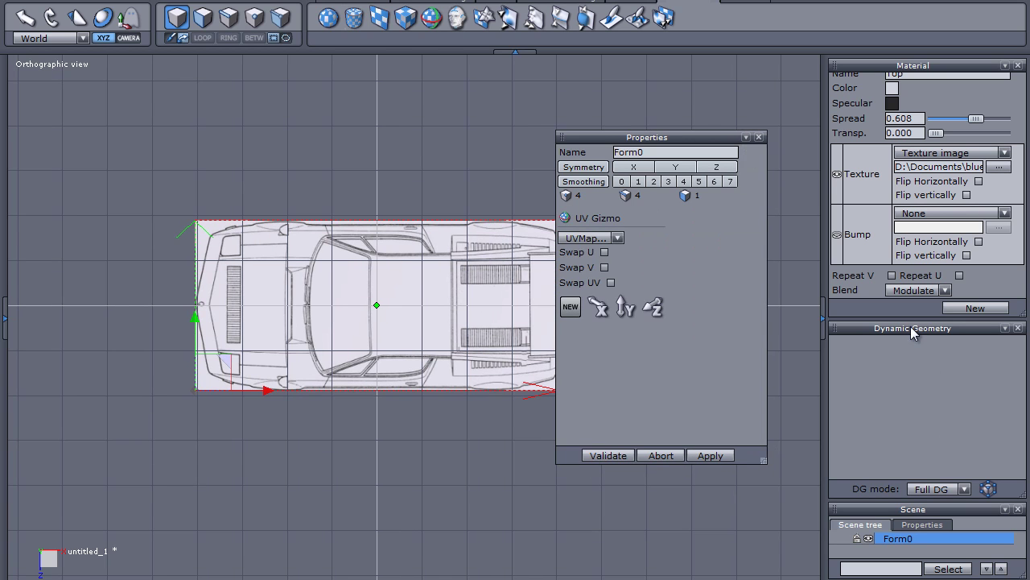
click(606, 456)
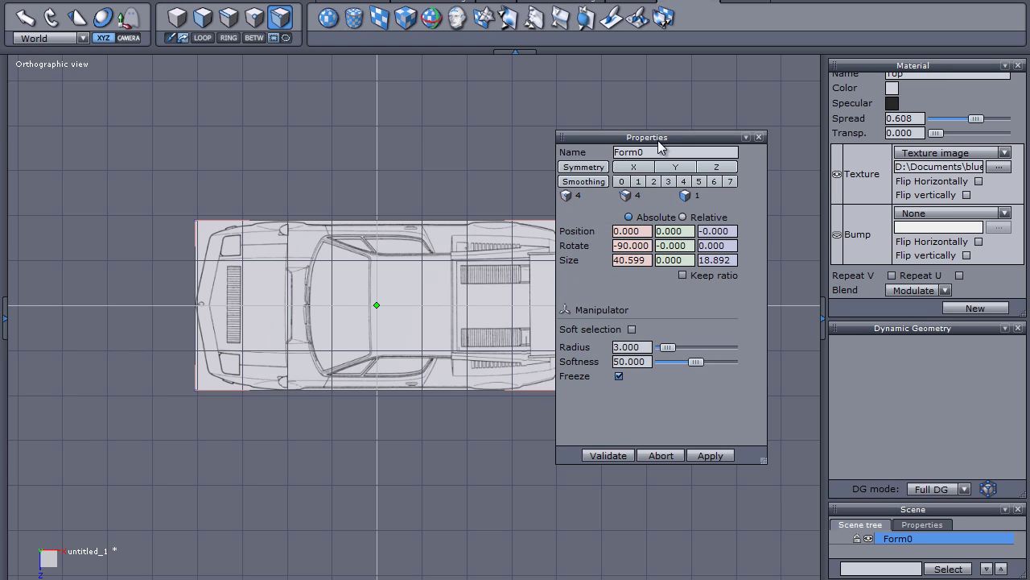
drag(658, 141, 772, 113)
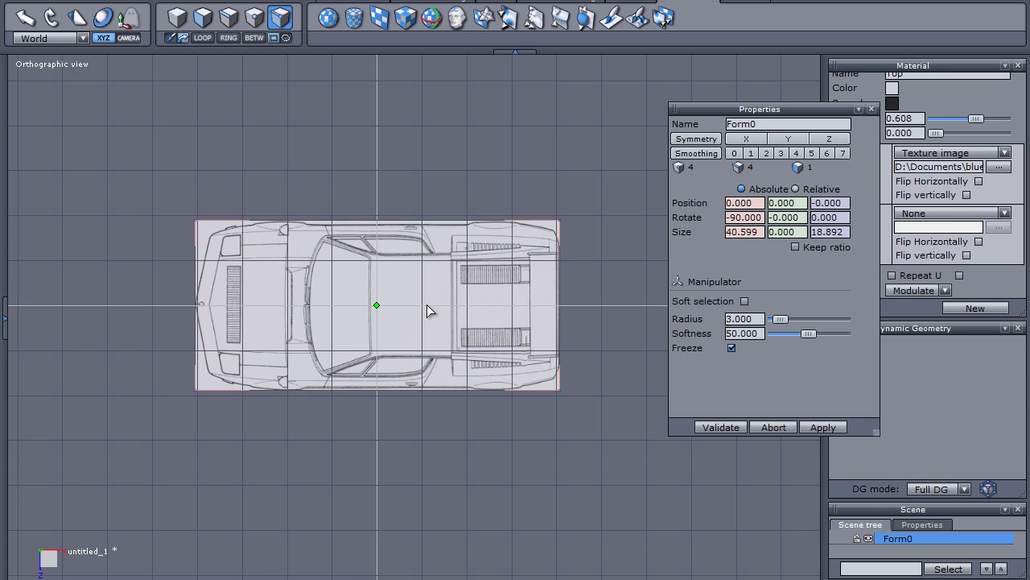
- Bring up top.jpg in Windows Photo Viewer and dock Hexagon's Properties palette back between Material and Dynamic Geometry
key(super)
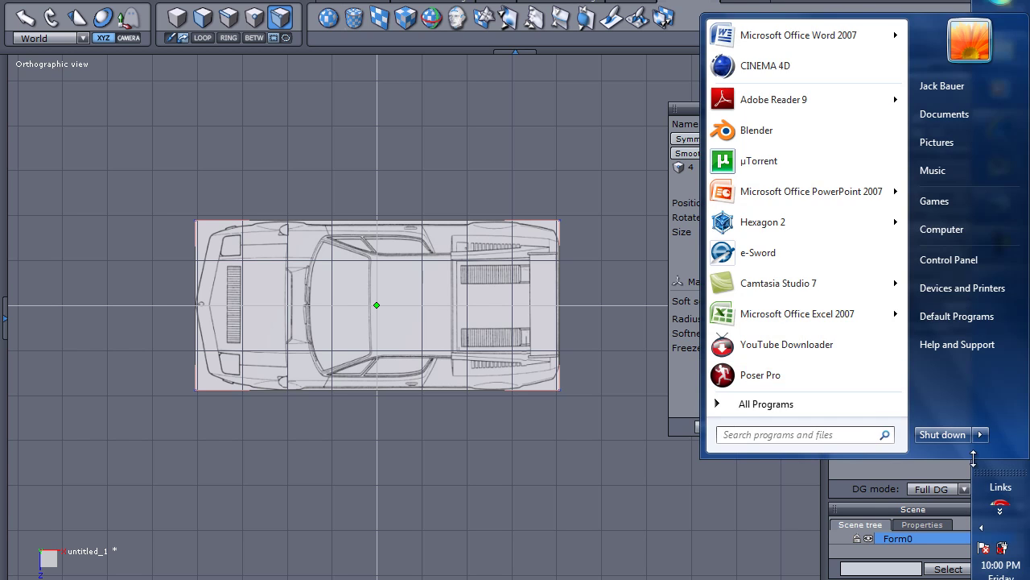
click(989, 460)
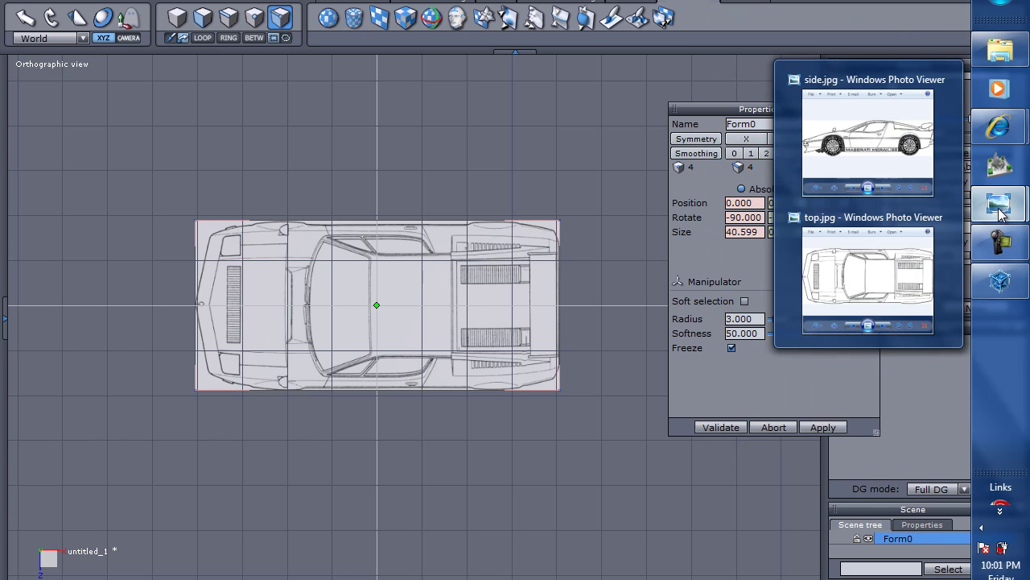
click(869, 249)
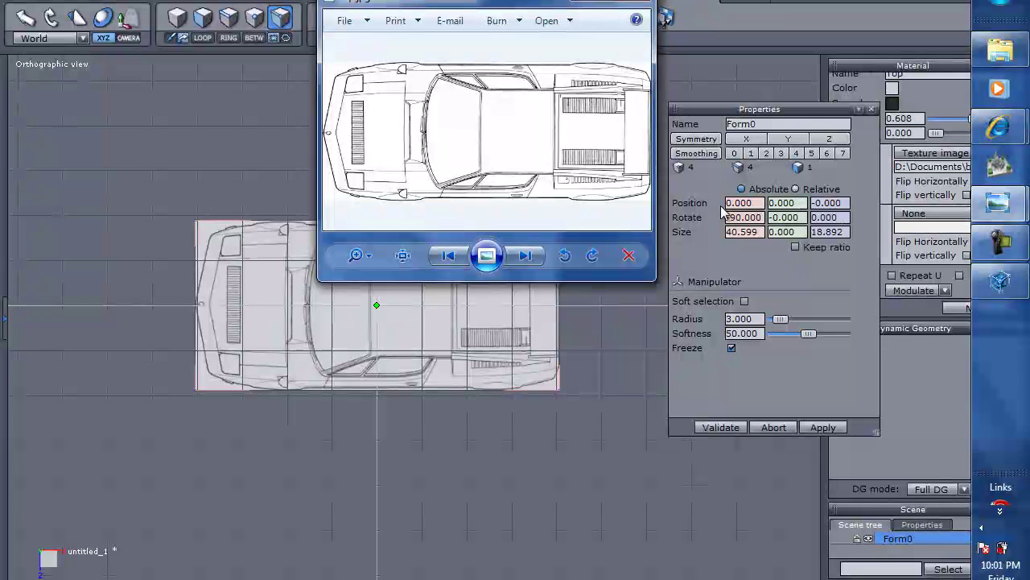
drag(786, 110, 947, 362)
- Compare the grid with top.jpg in Windows Photo Viewer and scale the grid along Z in Hexagon to about 16.5
key(super)
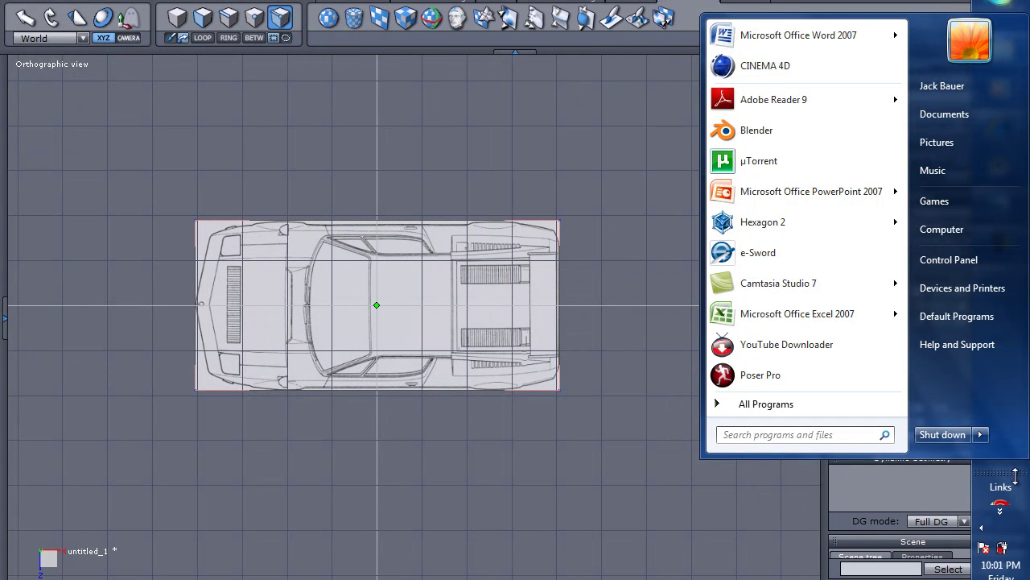
click(1015, 475)
mouse_move(998, 203)
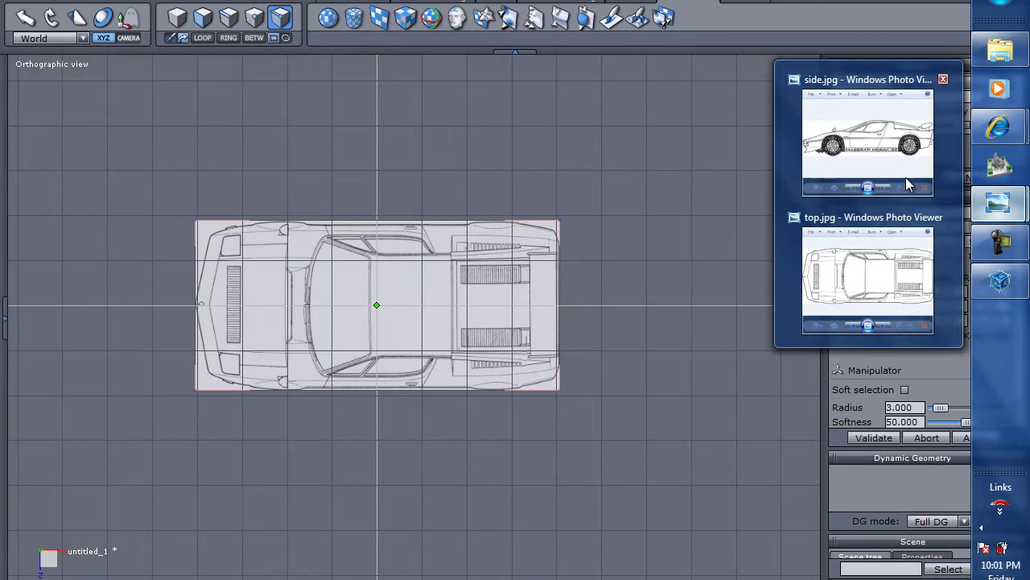
click(892, 233)
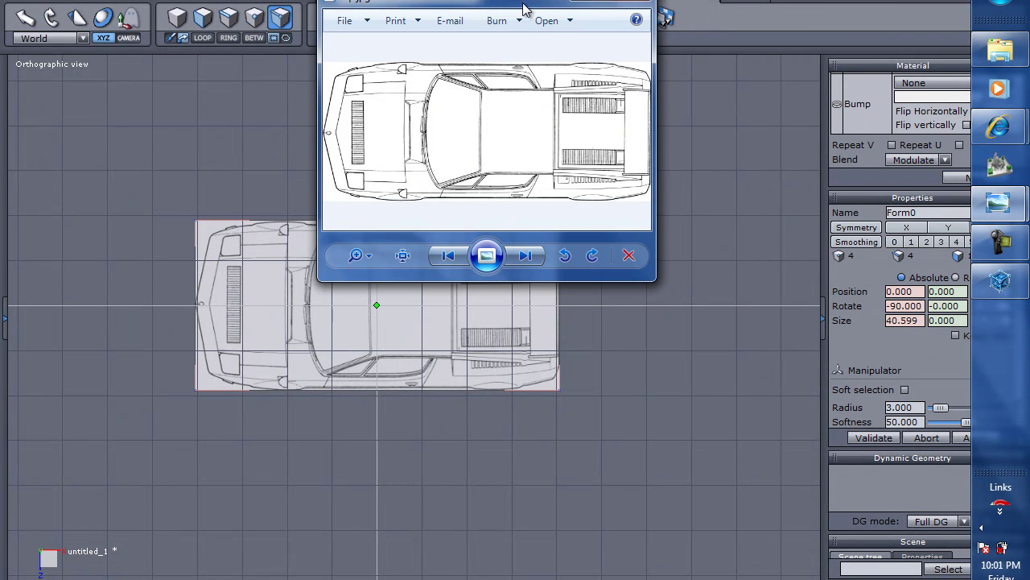
drag(524, 8, 786, 33)
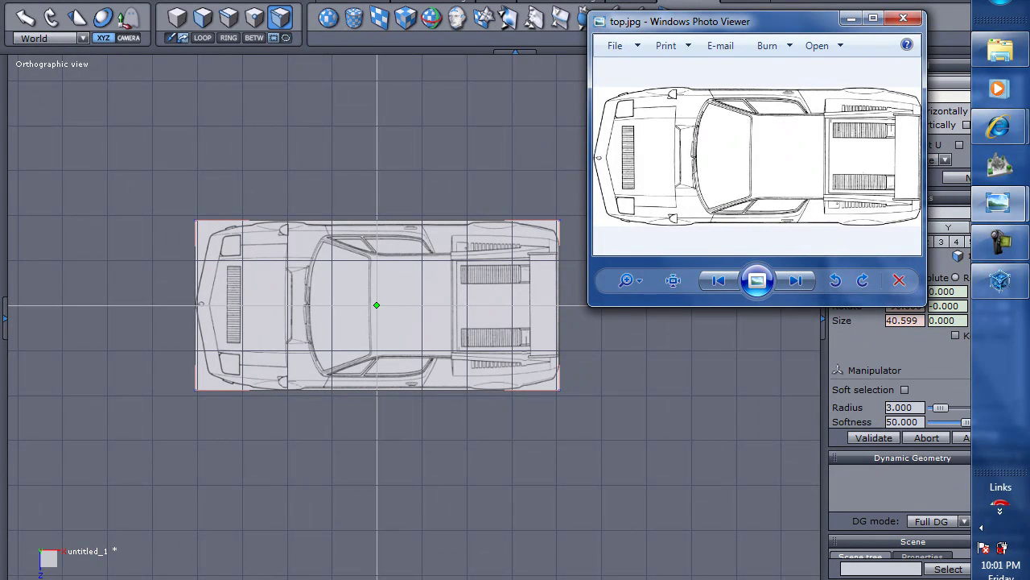
click(336, 462)
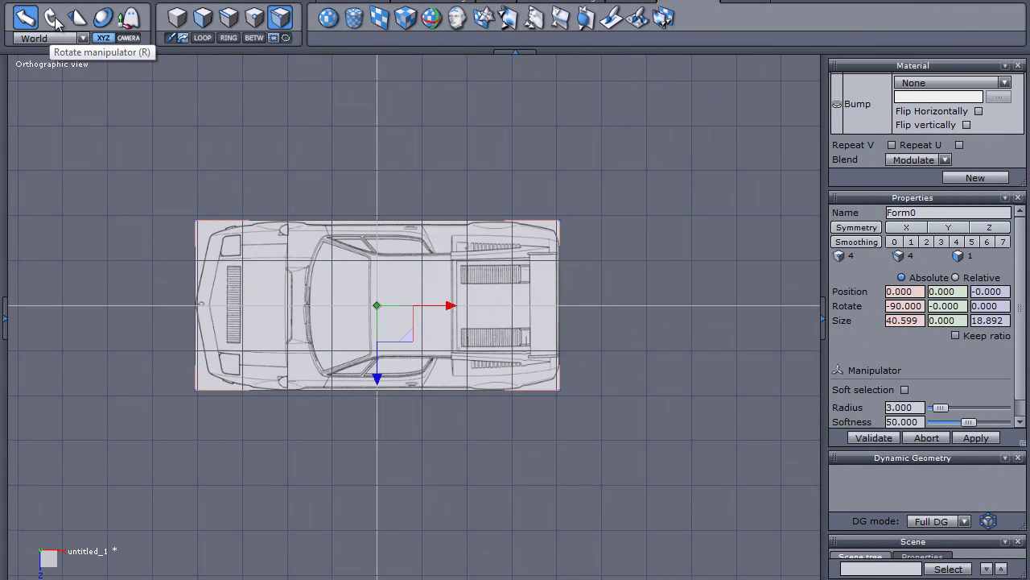
click(76, 18)
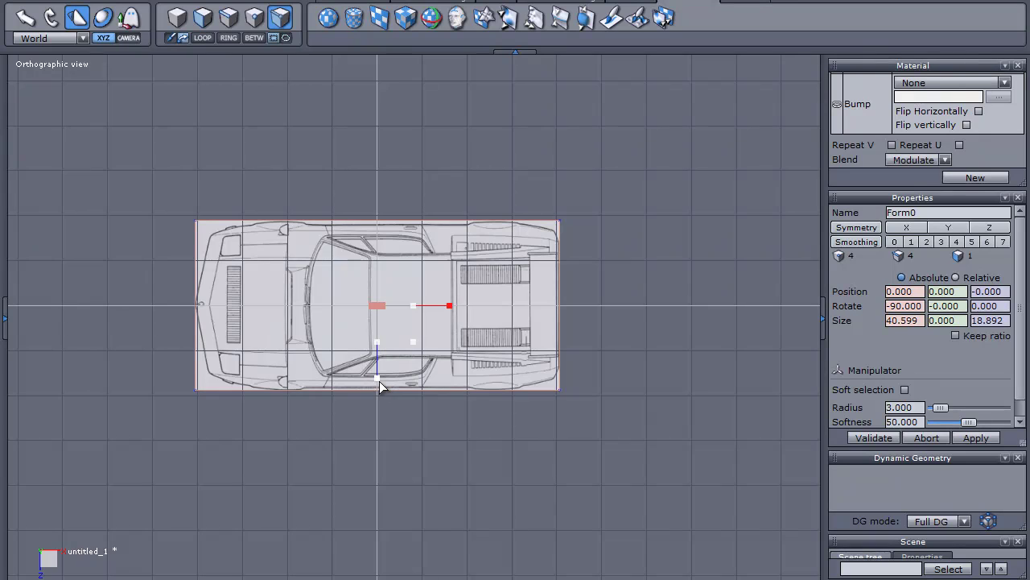
drag(378, 384, 378, 374)
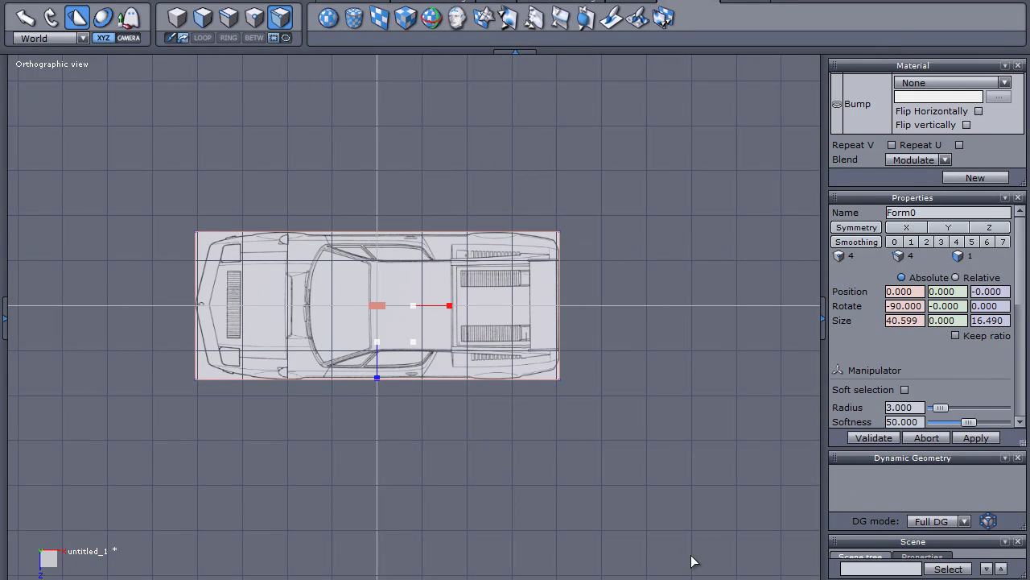
- Check the scaled grid against top.jpg in Windows Photo Viewer and rescale it along Z in Hexagon to about 17.3
key(super)
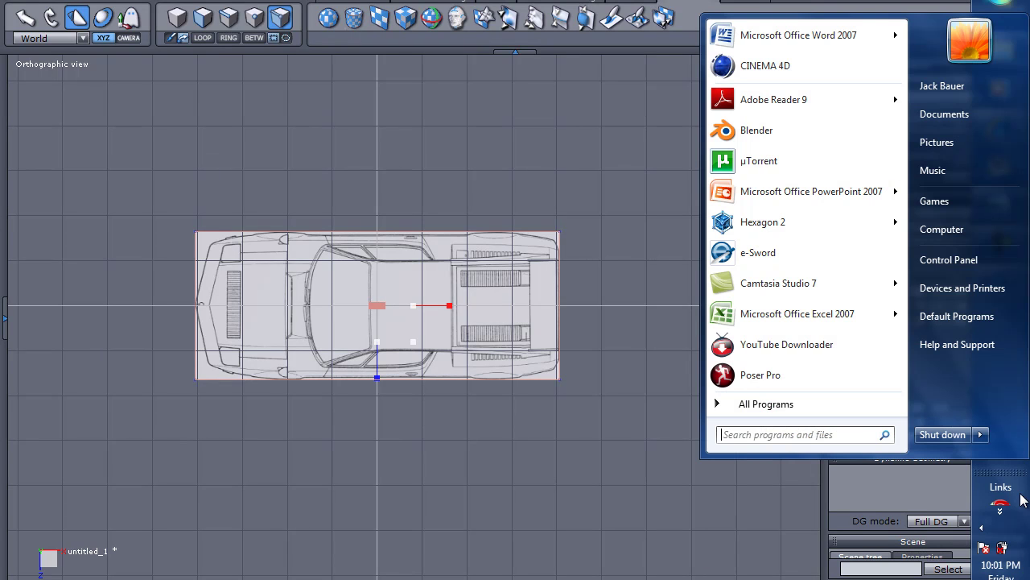
key(super)
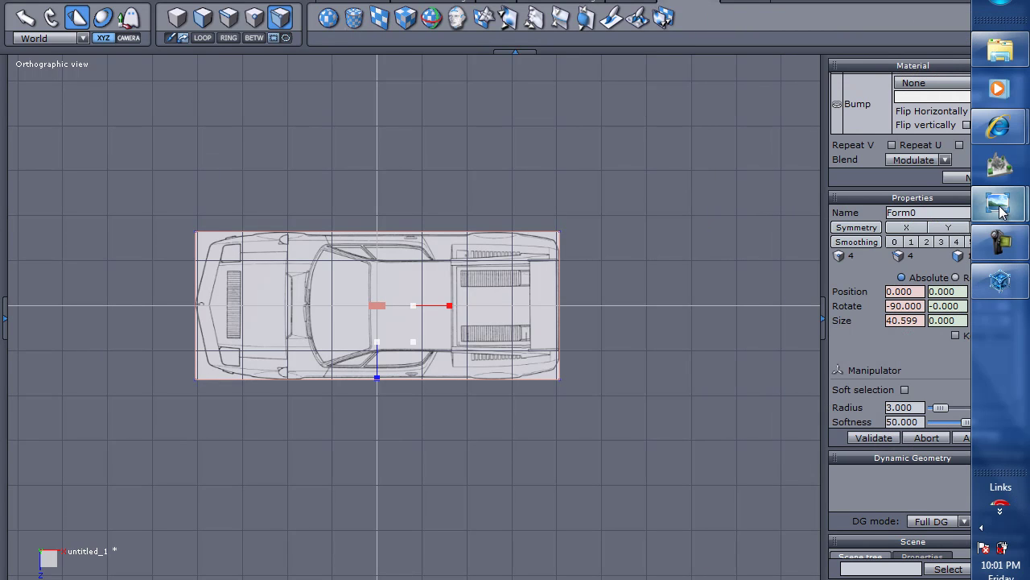
mouse_move(998, 209)
click(891, 218)
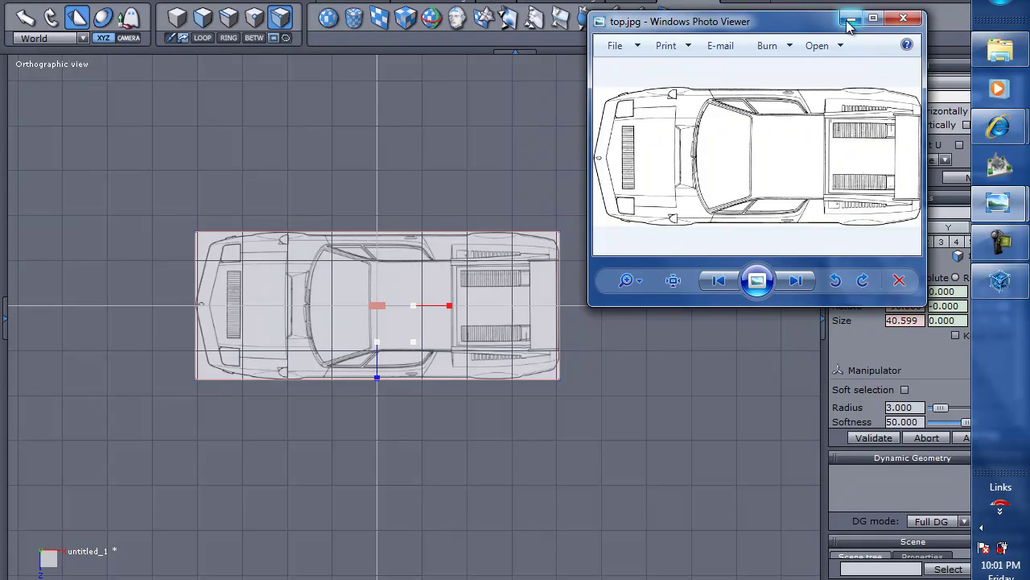
mouse_move(805, 26)
mouse_down()
mouse_move(498, 2)
mouse_move(809, 18)
mouse_move(805, 46)
mouse_up()
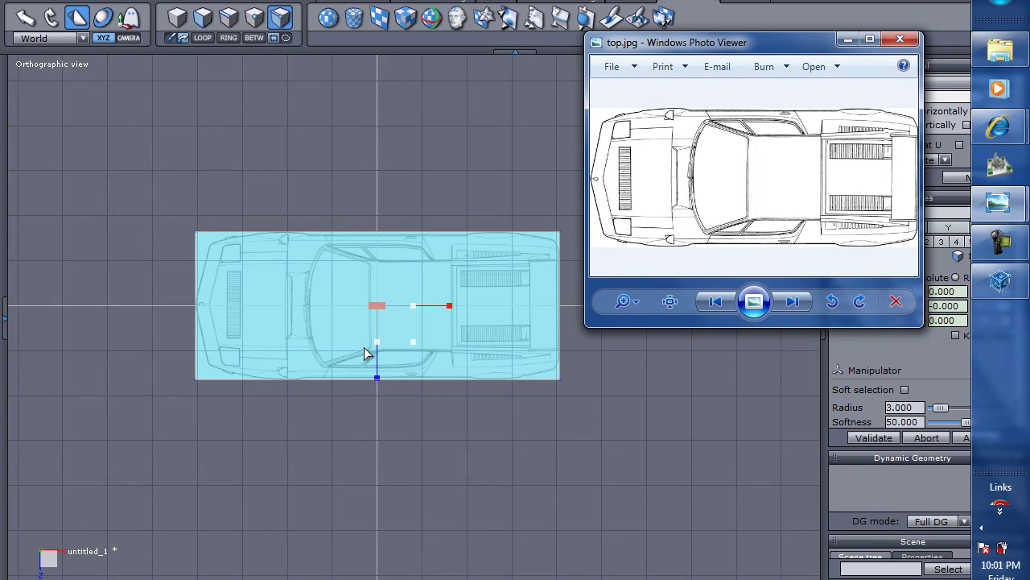
click(378, 383)
drag(376, 376, 377, 383)
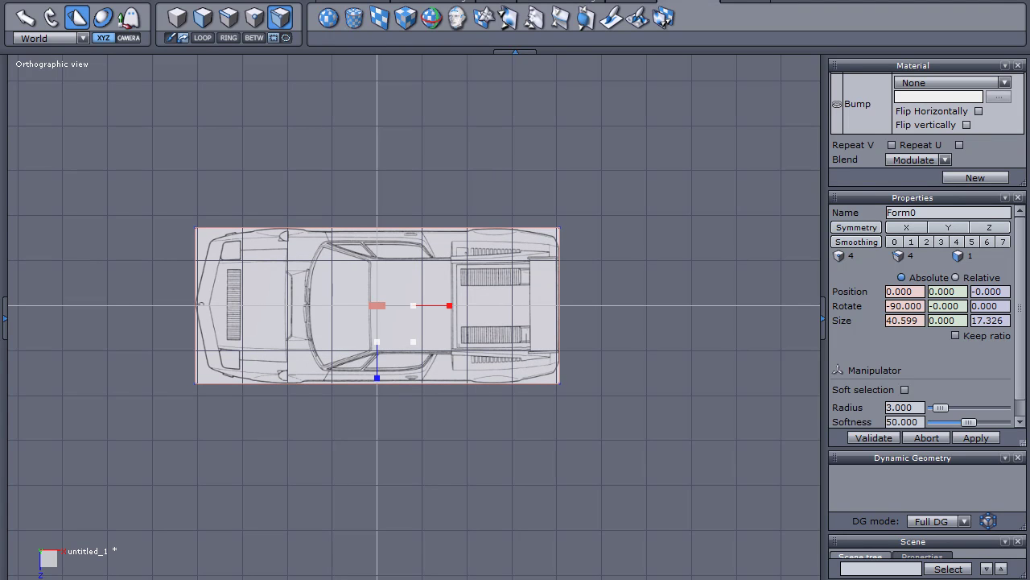
- Bring up top.jpg in Windows Photo Viewer to check the rescaled grid's proportions, and return to Hexagon
key(super)
click(1015, 468)
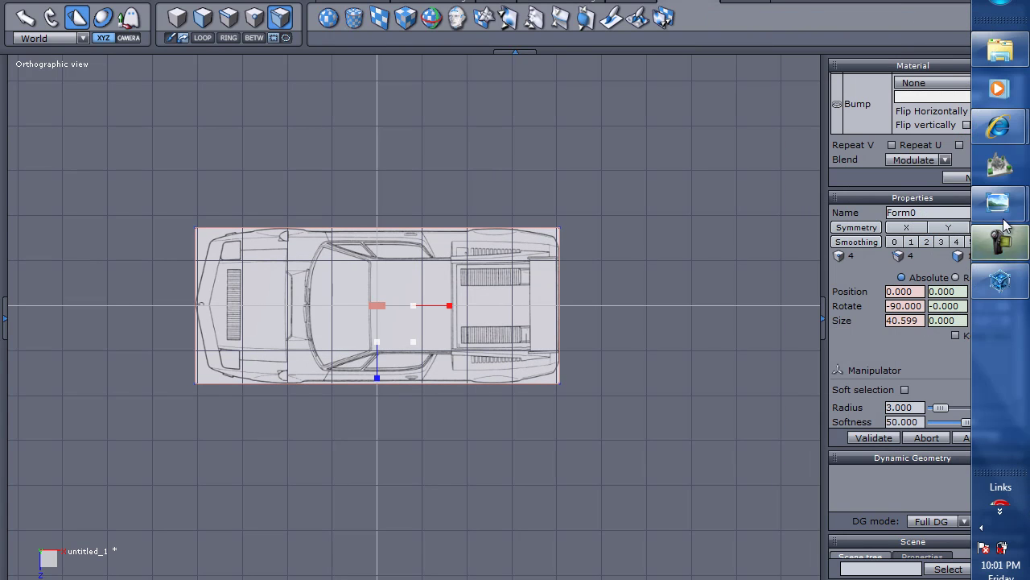
mouse_move(994, 215)
click(938, 229)
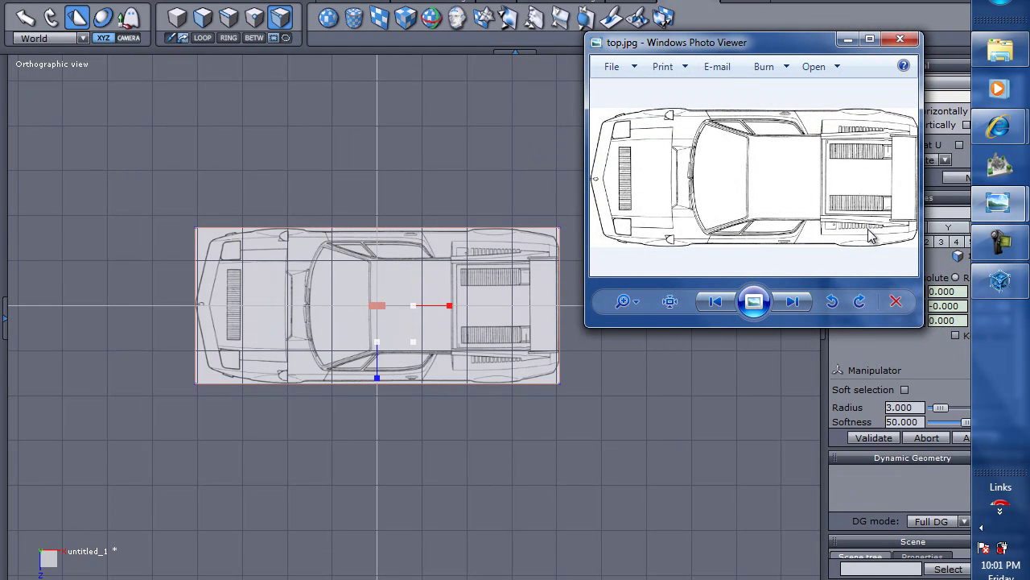
key(super)
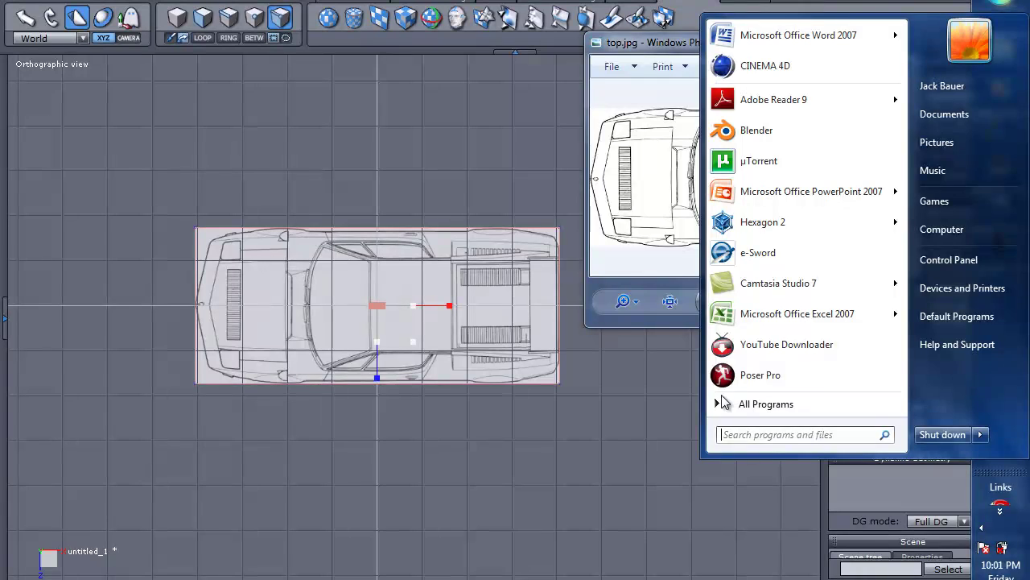
click(662, 396)
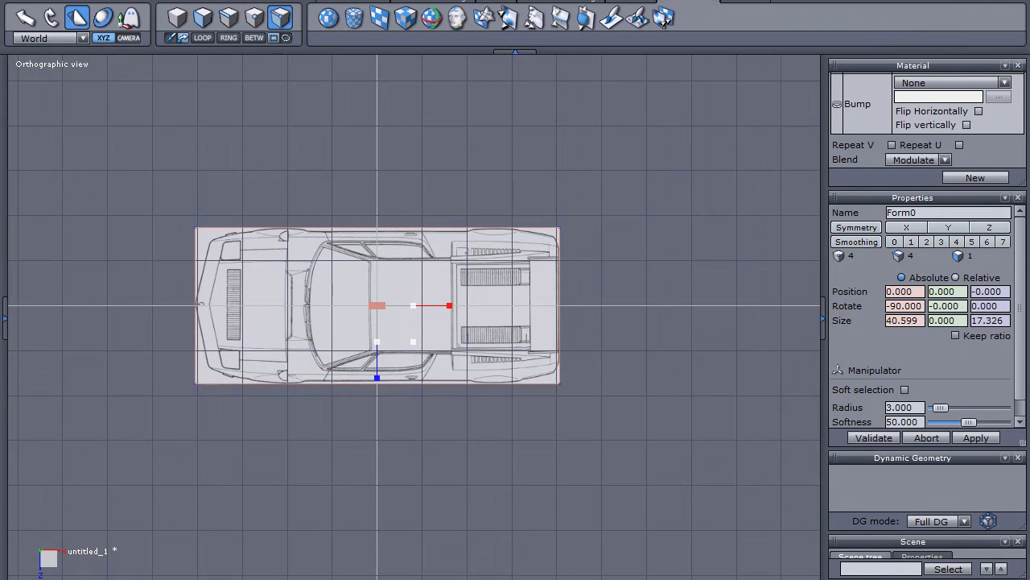
- Switch to the four-view layout, show the textured grid at an angle in the perspective view, and activate the translate manipulator
key(space)
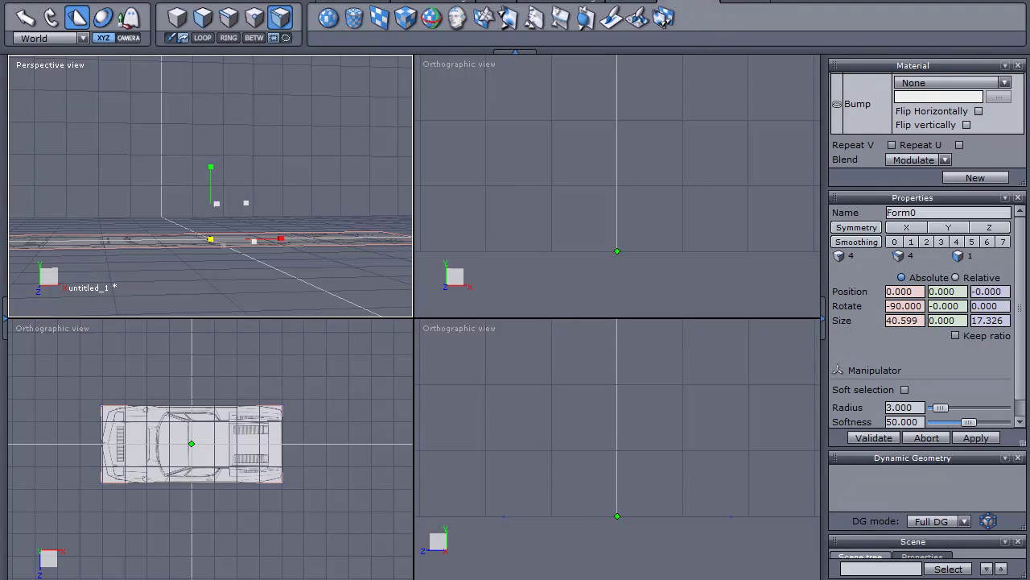
alt+drag(285, 300, 319, 313)
mouse_move(319, 312)
middle_down()
mouse_move(352, 334)
mouse_move(324, 322)
mouse_move(329, 288)
mouse_move(292, 295)
mouse_move(330, 295)
middle_up()
scroll(344, 282, up, 2)
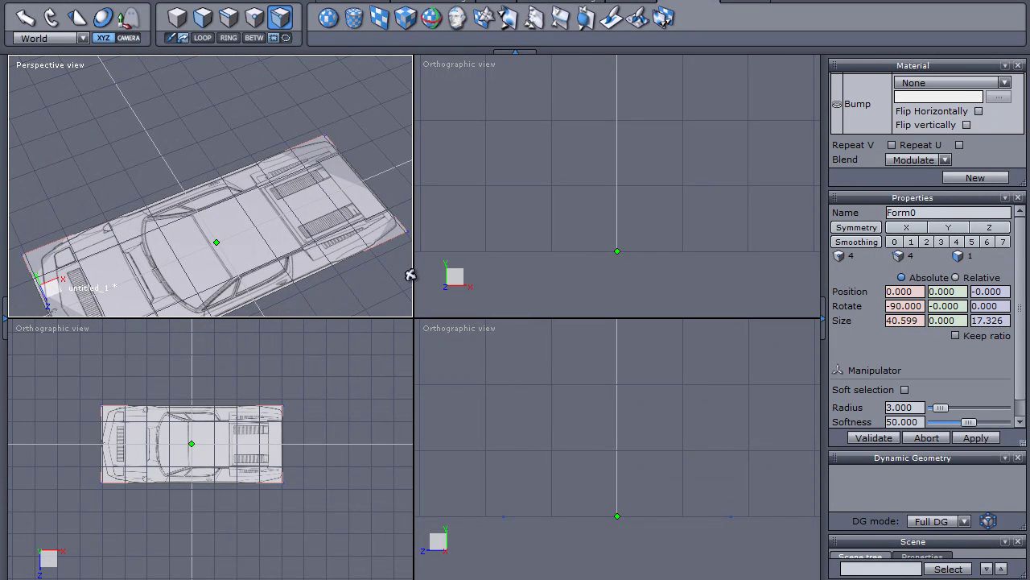
middle_click(224, 430)
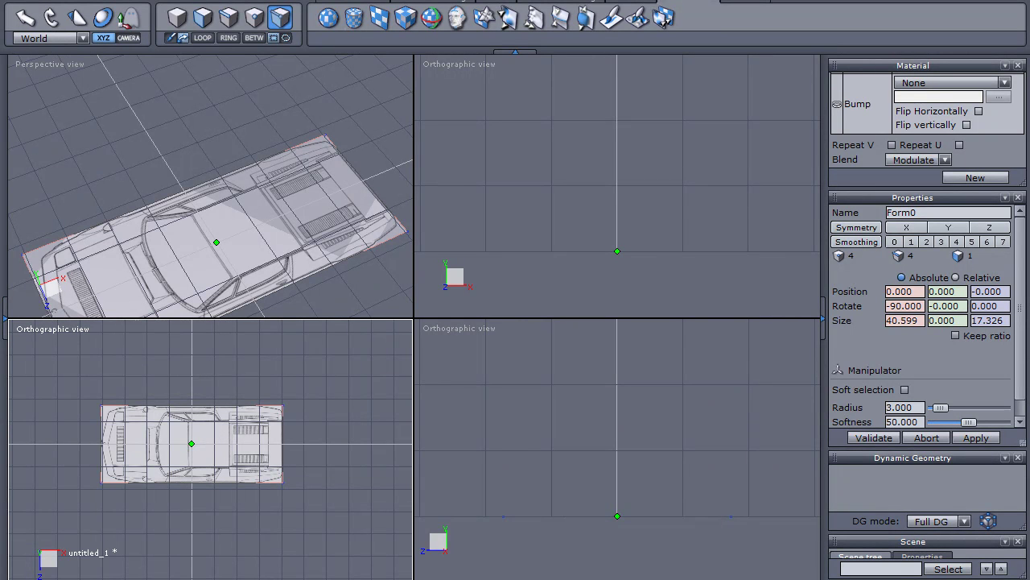
key(t)
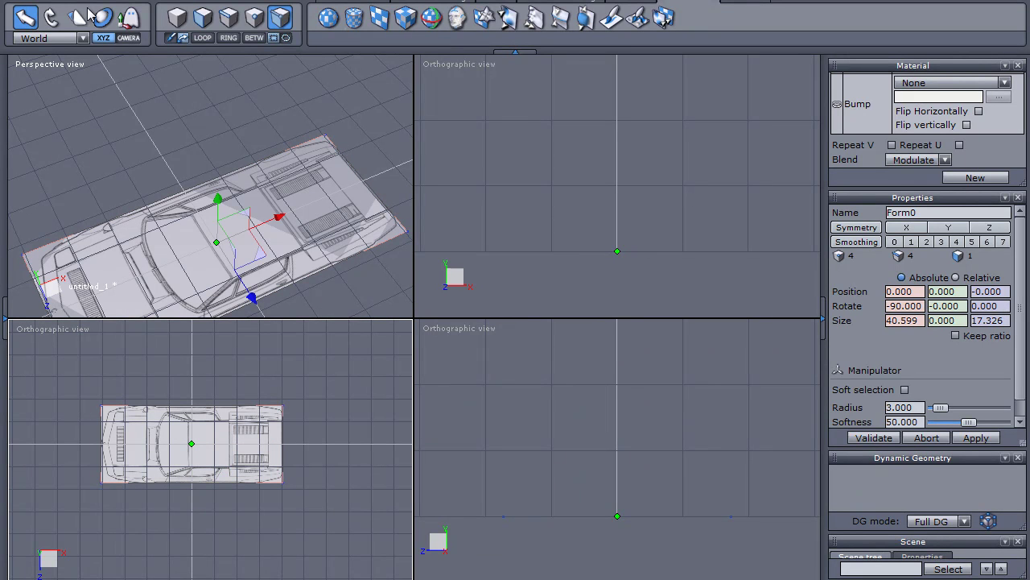
- Try setting the top-view grid's X rotation to 0, and undo the change
click(51, 20)
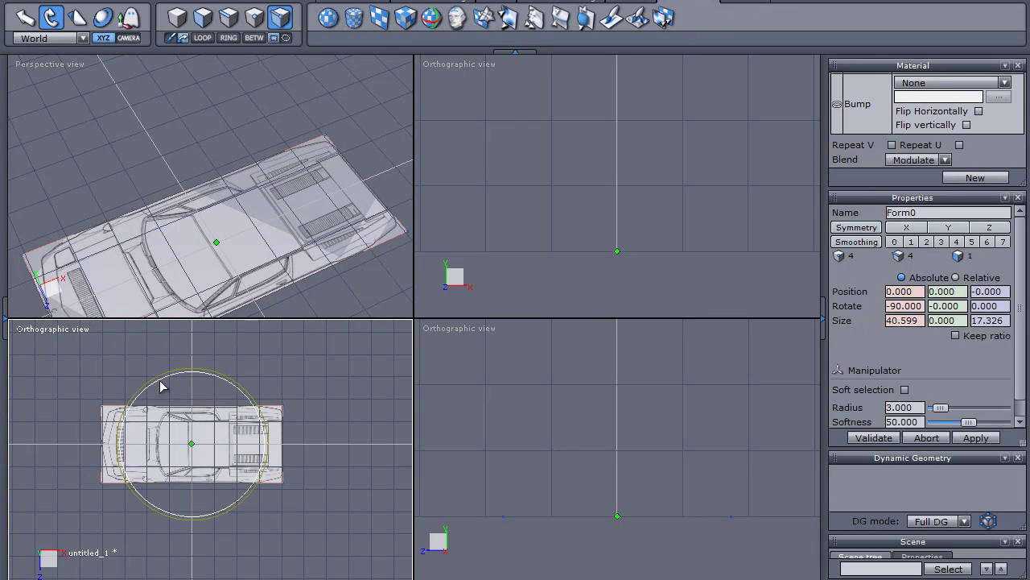
drag(923, 306, 855, 307)
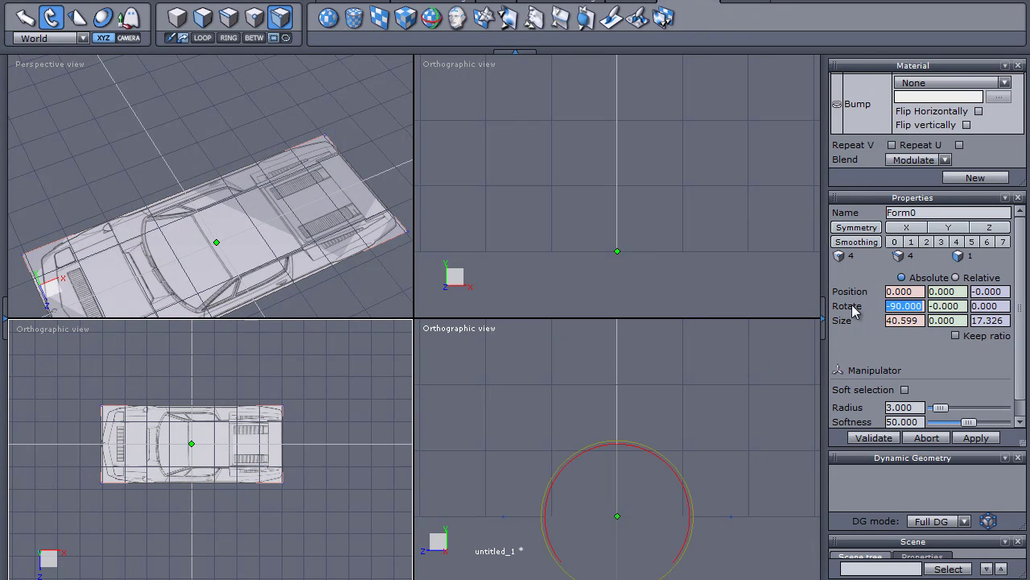
text(0)
key(Return)
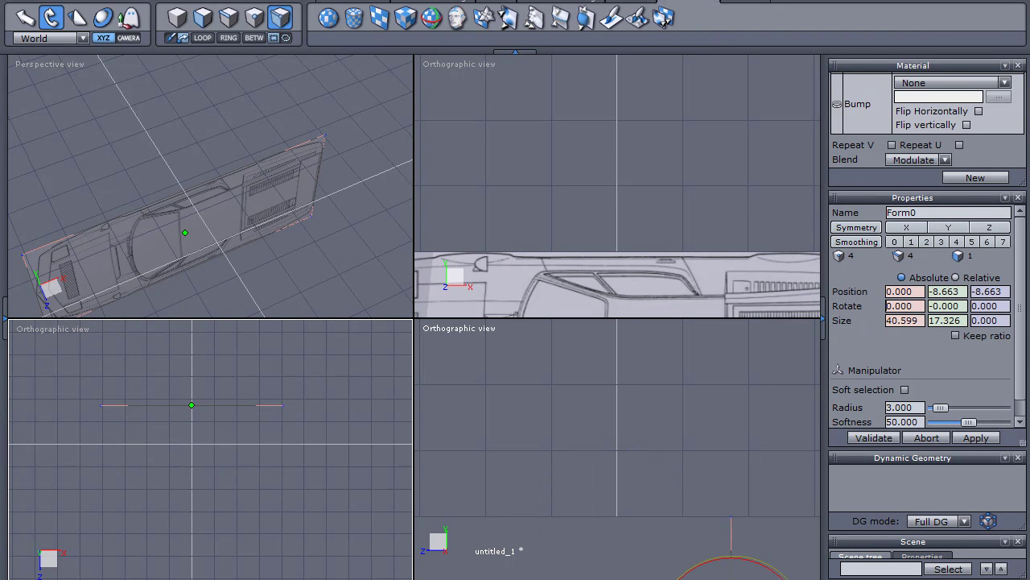
click(53, 1)
click(65, 2)
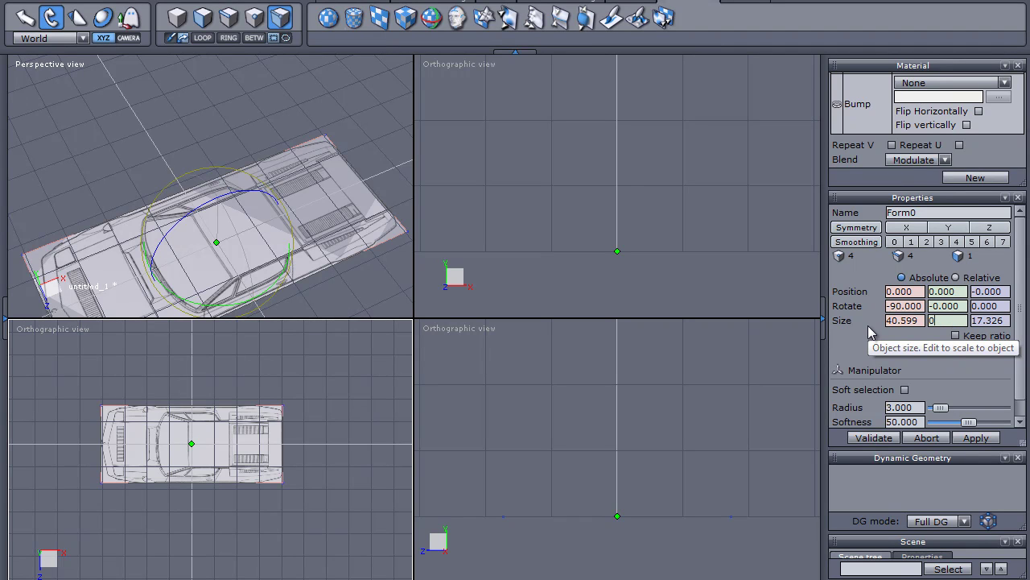
- Try setting the top-view grid's Y rotation to 90, and undo the change
key(Return)
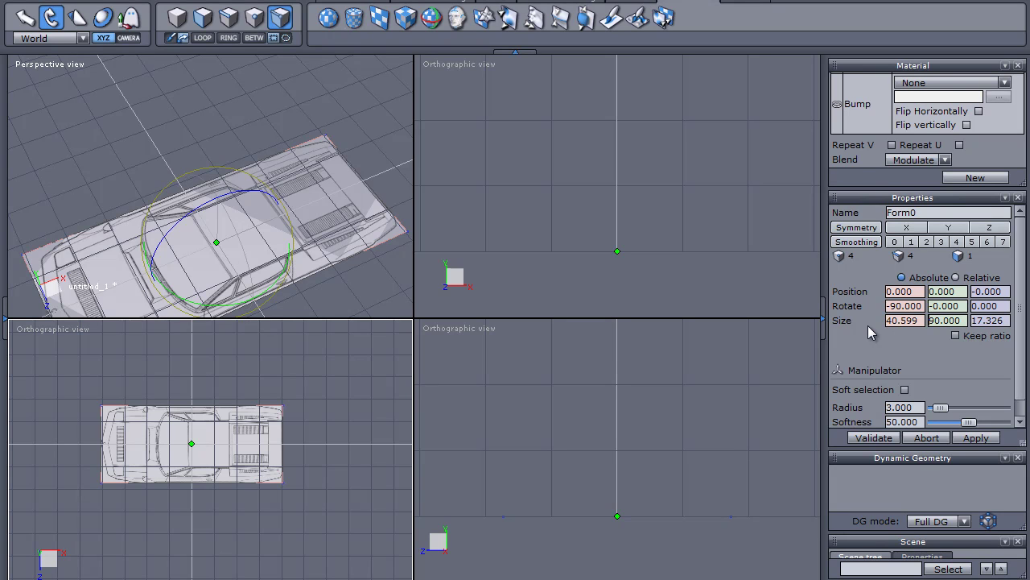
click(1008, 320)
key(Return)
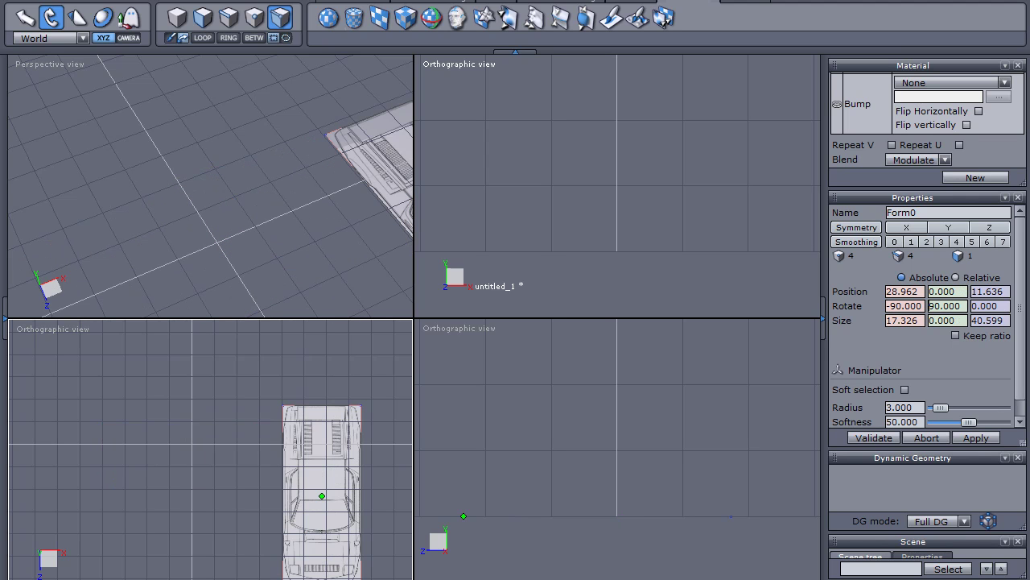
click(51, 1)
click(66, 2)
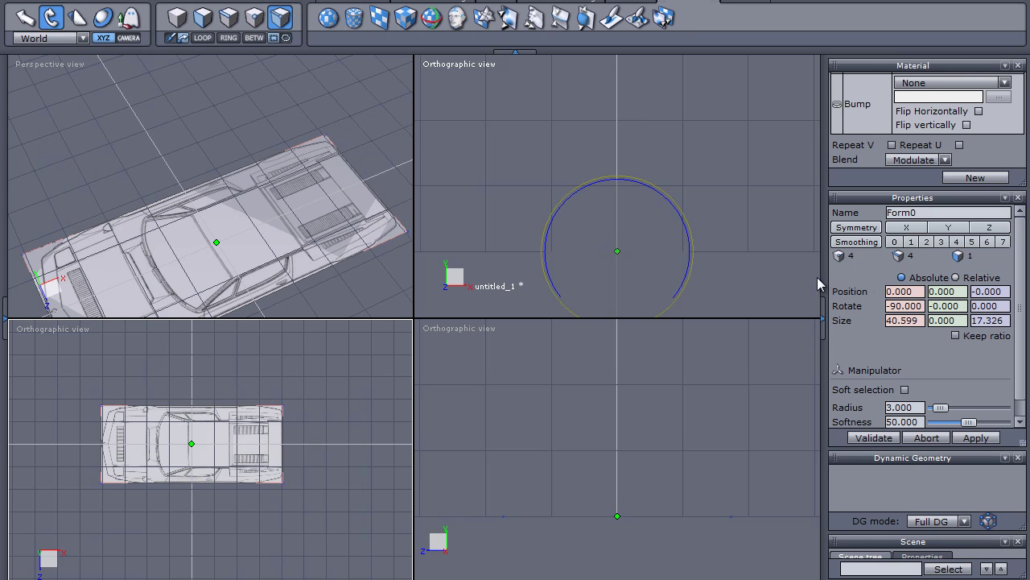
- Rotate the top-view grid about Y by about 90° in the top view so the car's length runs along Z
drag(180, 375, 69, 469)
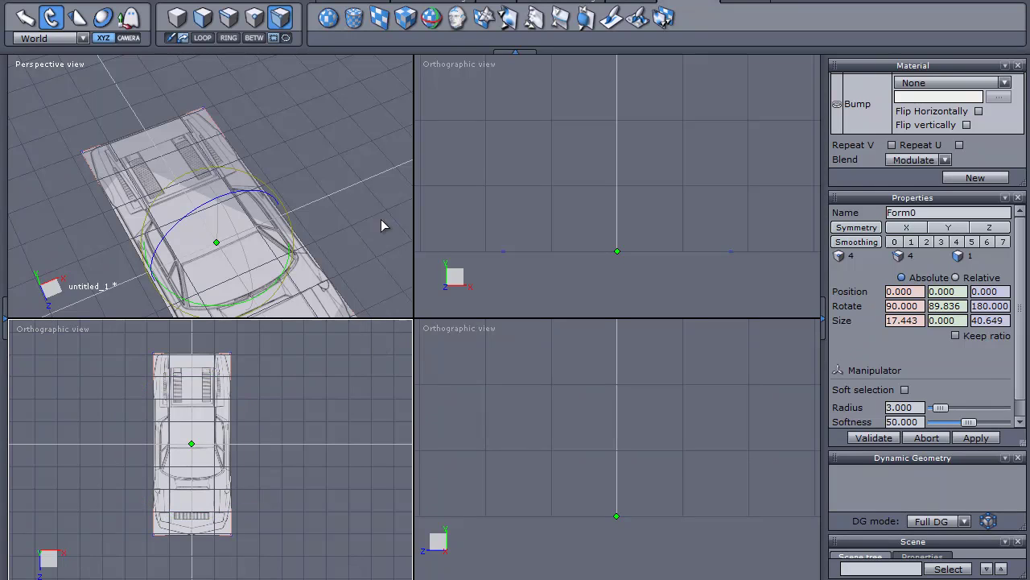
click(245, 257)
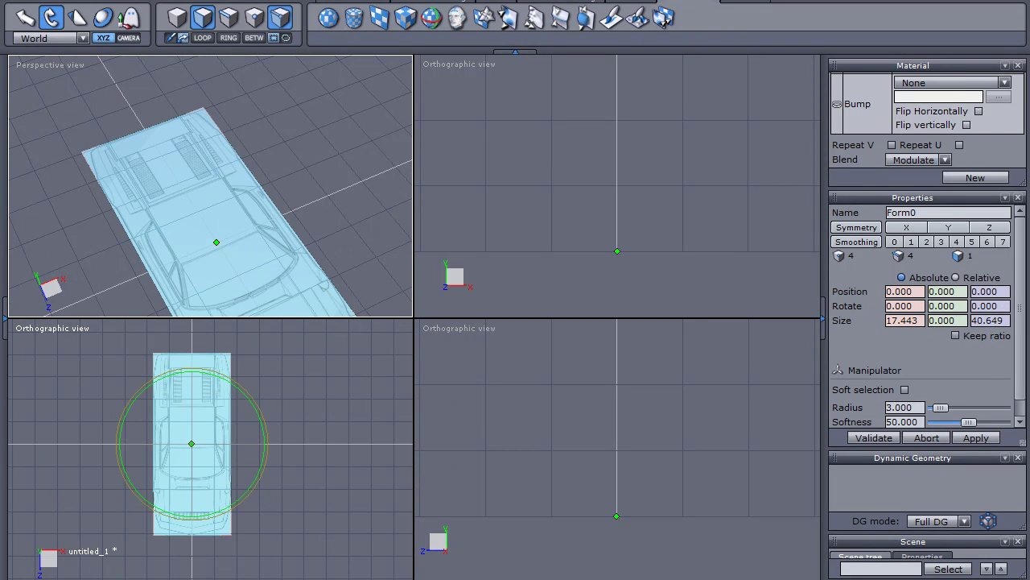
alt+drag(298, 197, 137, 218)
right_drag(137, 218, 199, 208)
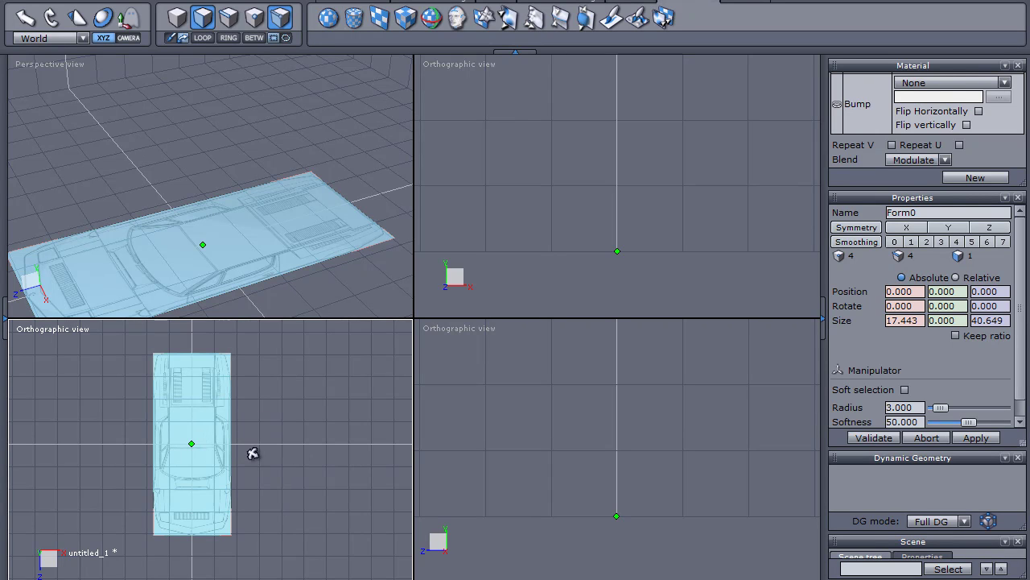
- Duplicate the top-view grid in place by copying and pasting it
scroll(324, 254, down, 3)
scroll(326, 253, up, 5)
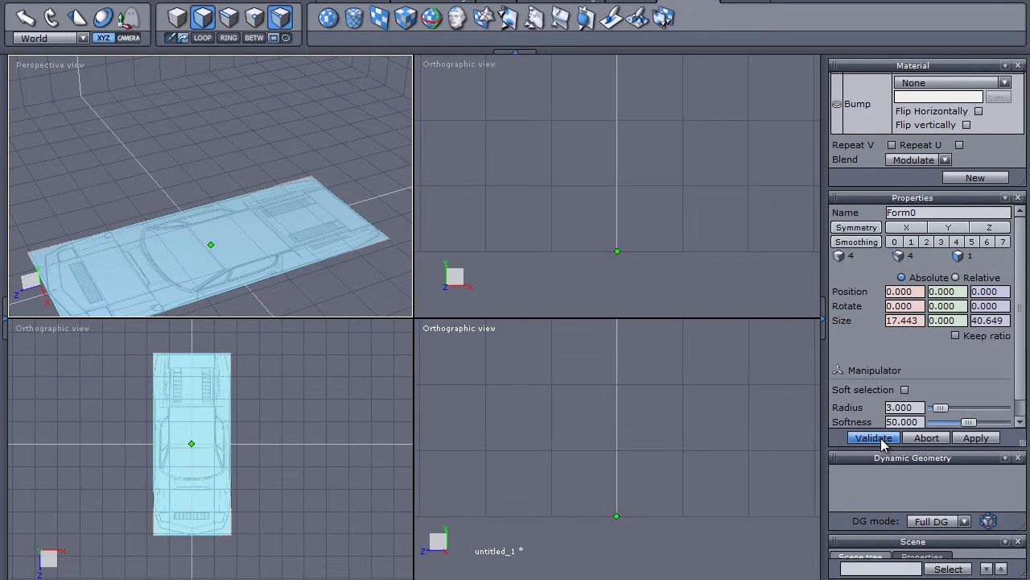
middle_drag(231, 156, 222, 156)
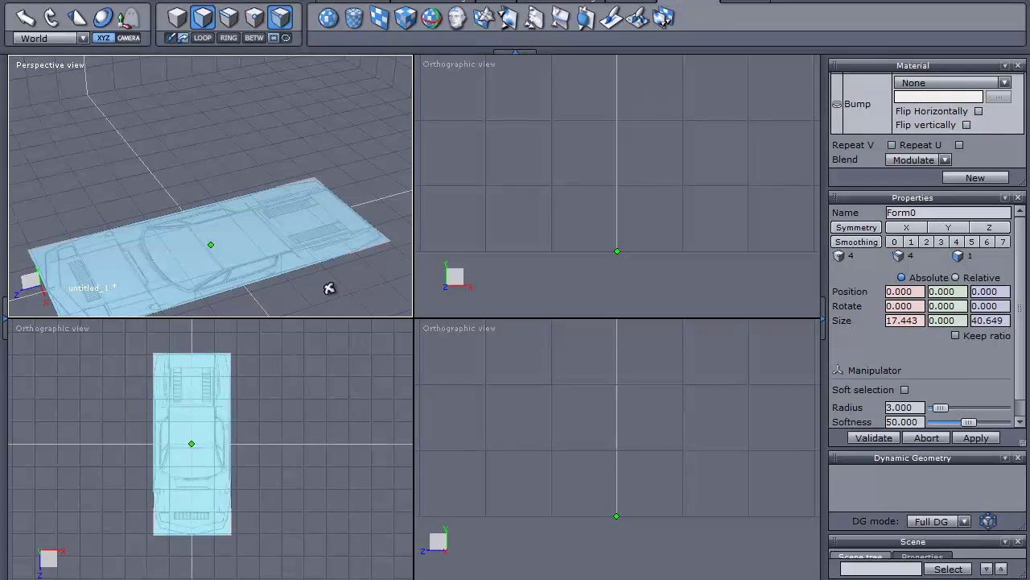
click(50, 0)
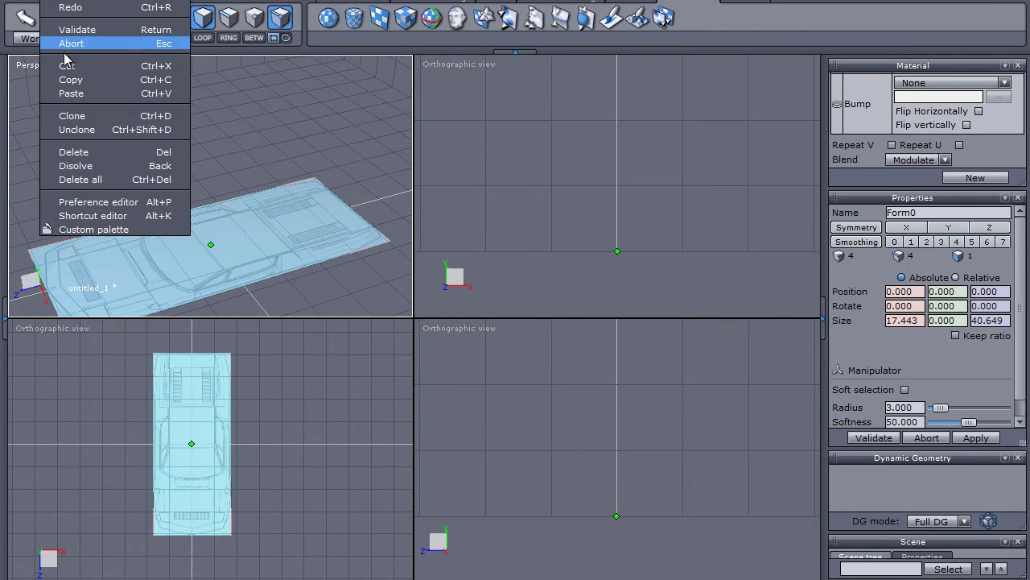
click(70, 82)
click(50, 0)
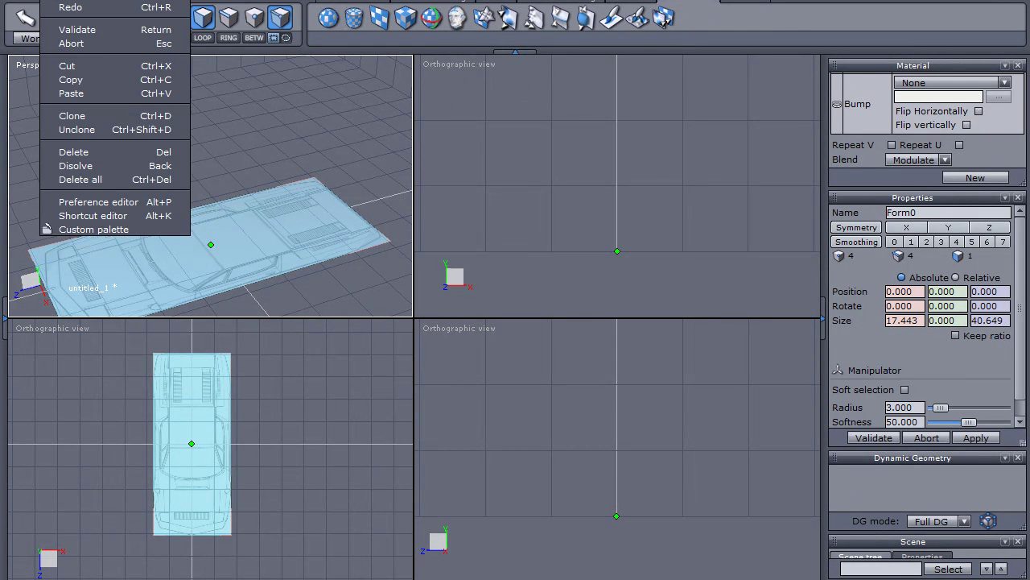
click(83, 95)
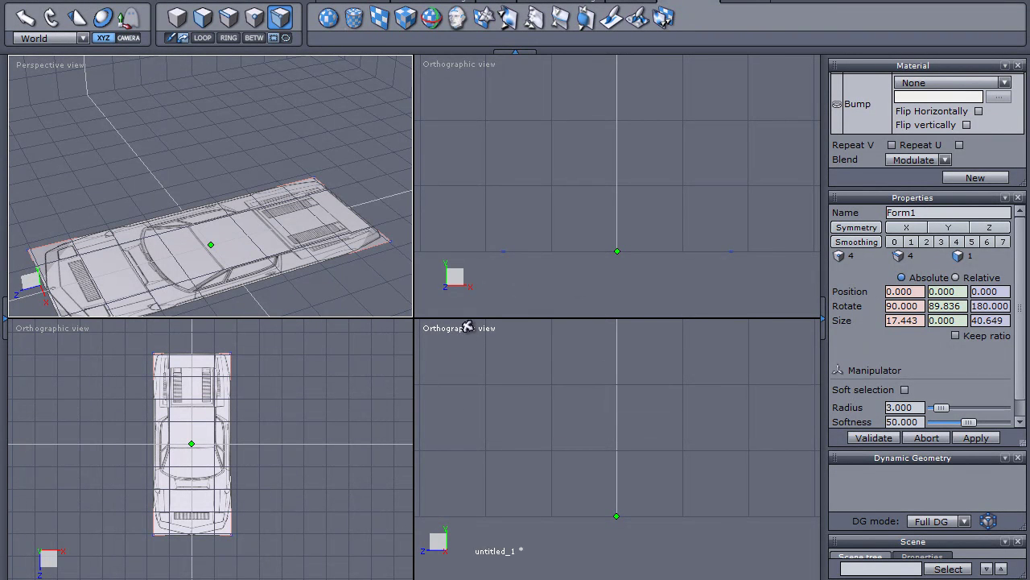
- Rotate the pasted grid about Z by about 90° in the front view so it stands upright along the car's centreline
click(458, 66)
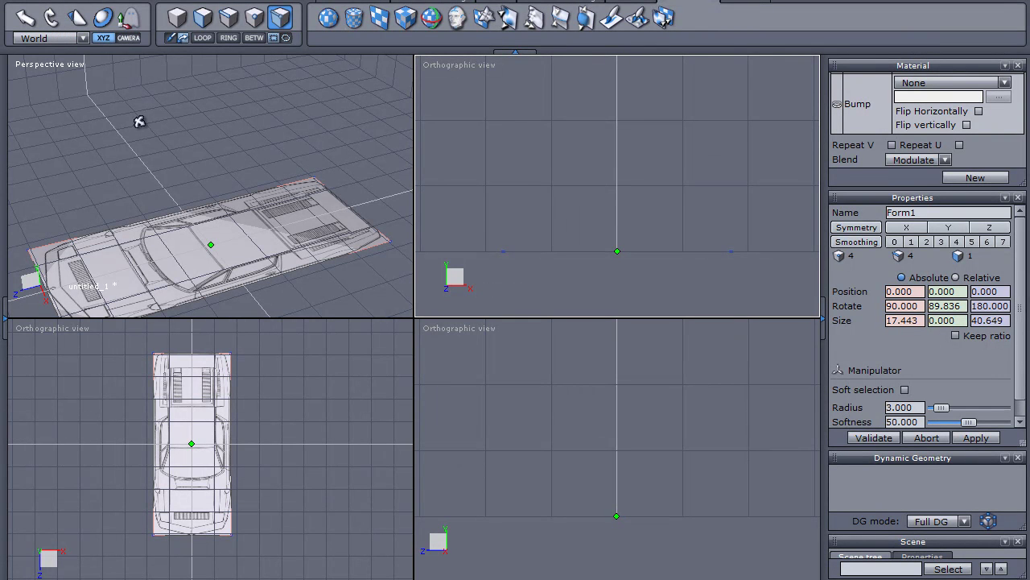
key(r)
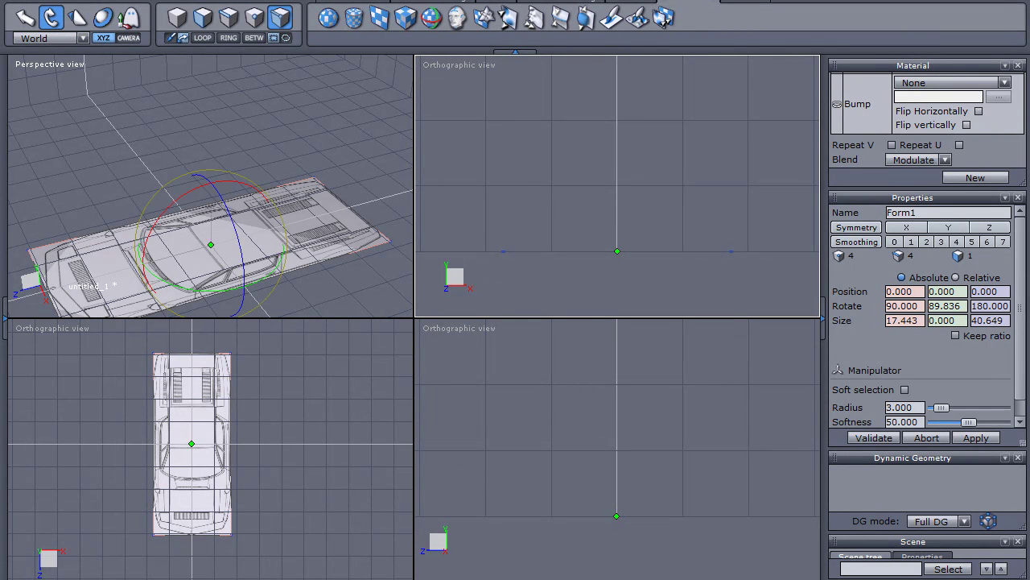
click(51, 17)
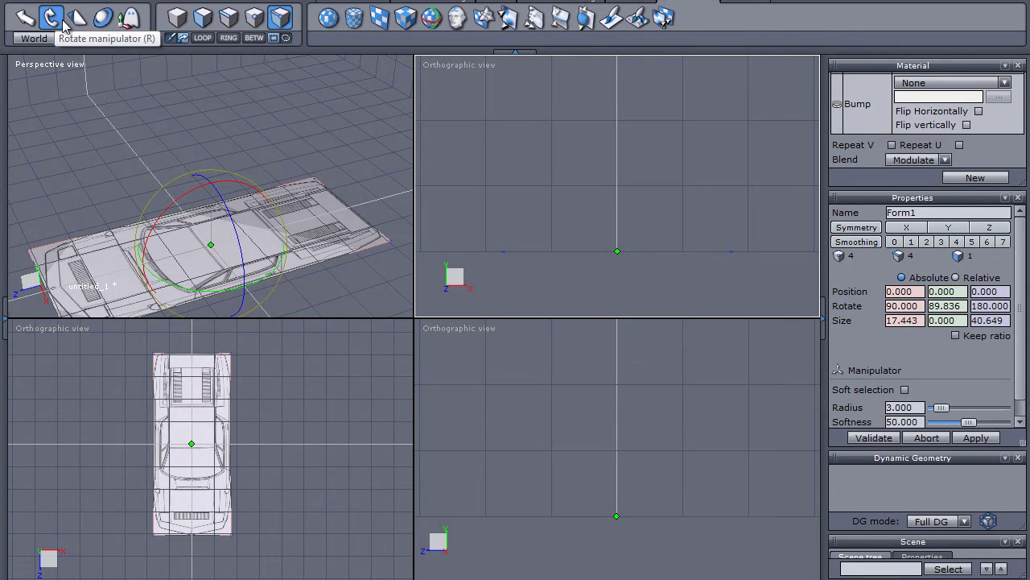
click(77, 17)
click(50, 20)
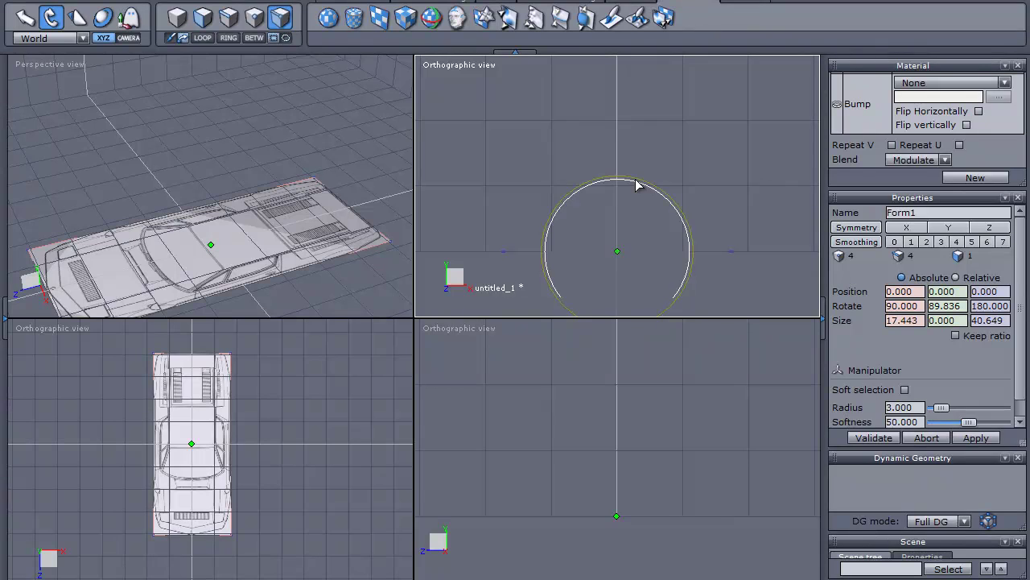
click(636, 185)
drag(636, 185, 680, 273)
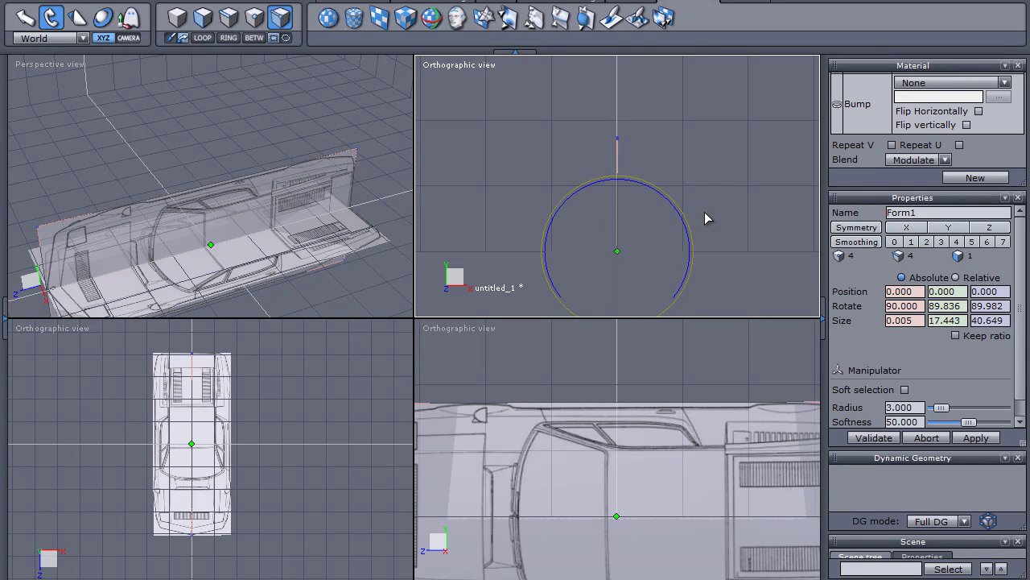
- Undock and enlarge the Material panel, and create a new material named Side for the upright grid
click(604, 479)
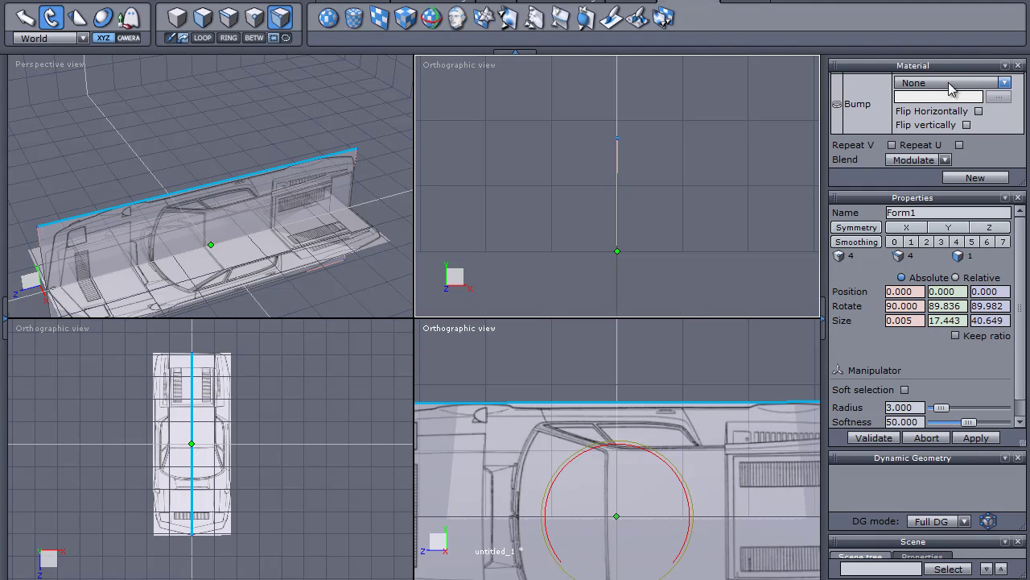
drag(942, 68, 641, 97)
drag(723, 210, 716, 439)
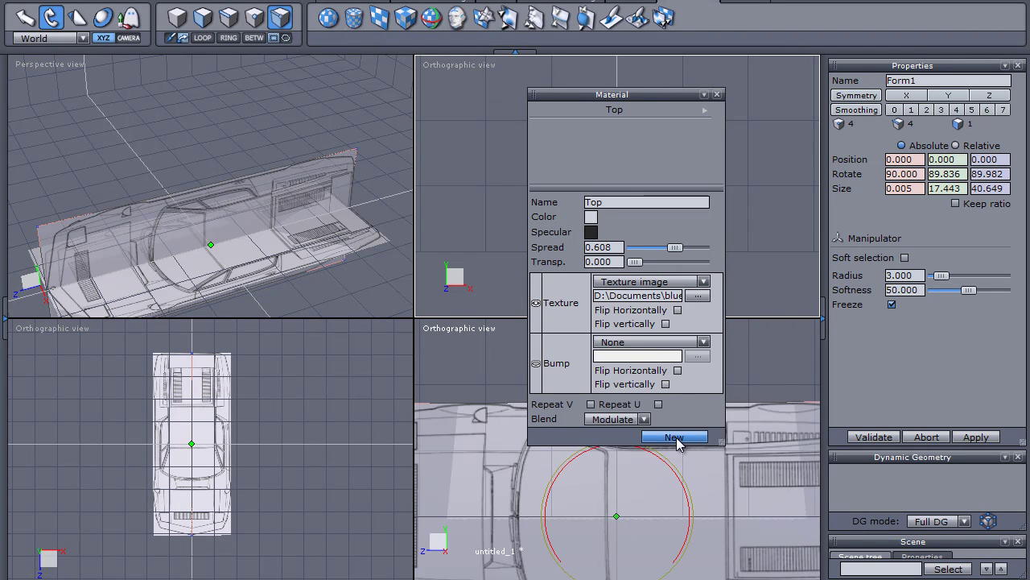
click(676, 439)
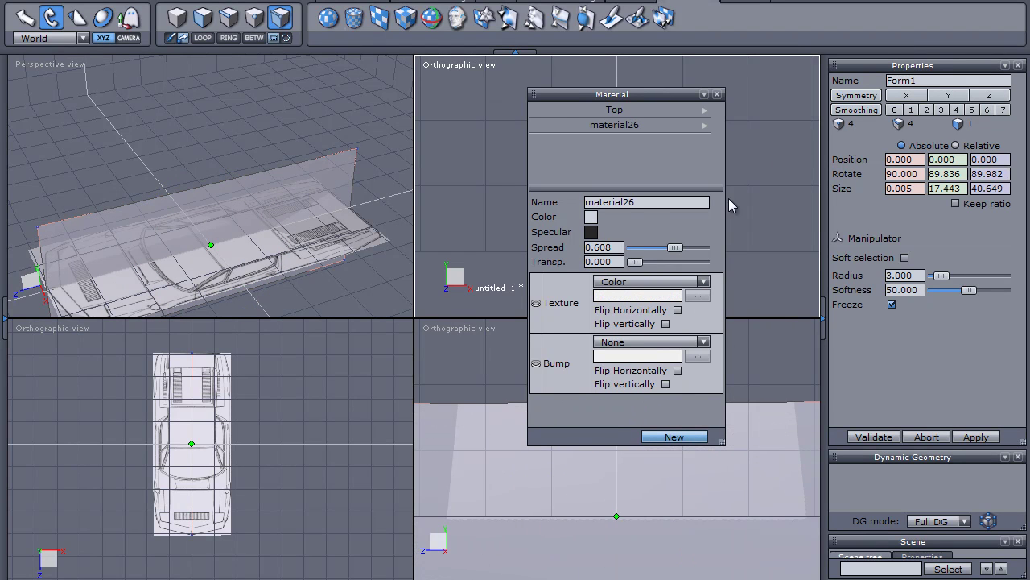
drag(646, 201, 555, 195)
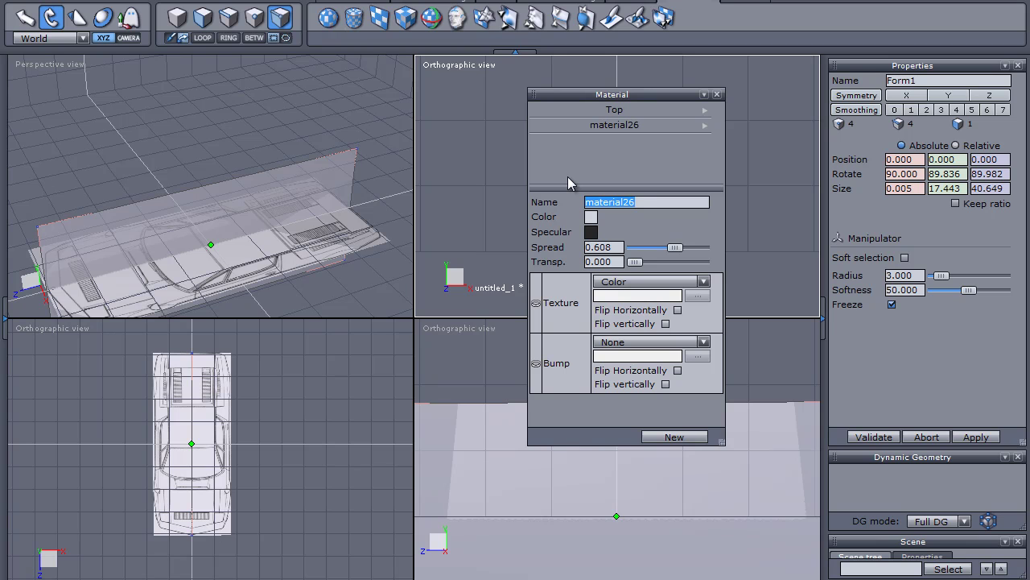
text(Side)
key(Return)
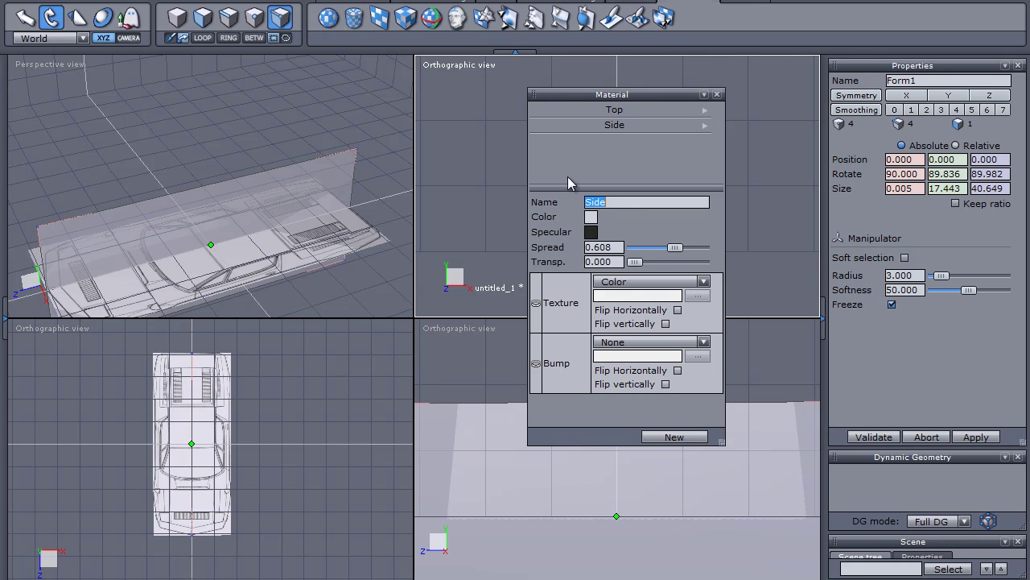
- Set the Side material's texture to a texture image and load side.jpg from the Merak folder
click(706, 284)
click(652, 303)
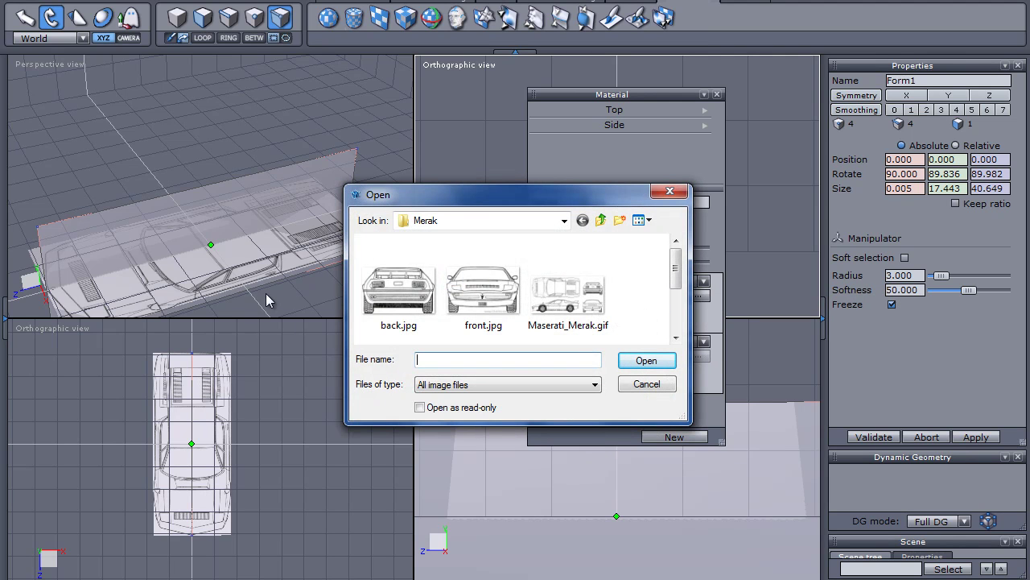
drag(676, 269, 675, 309)
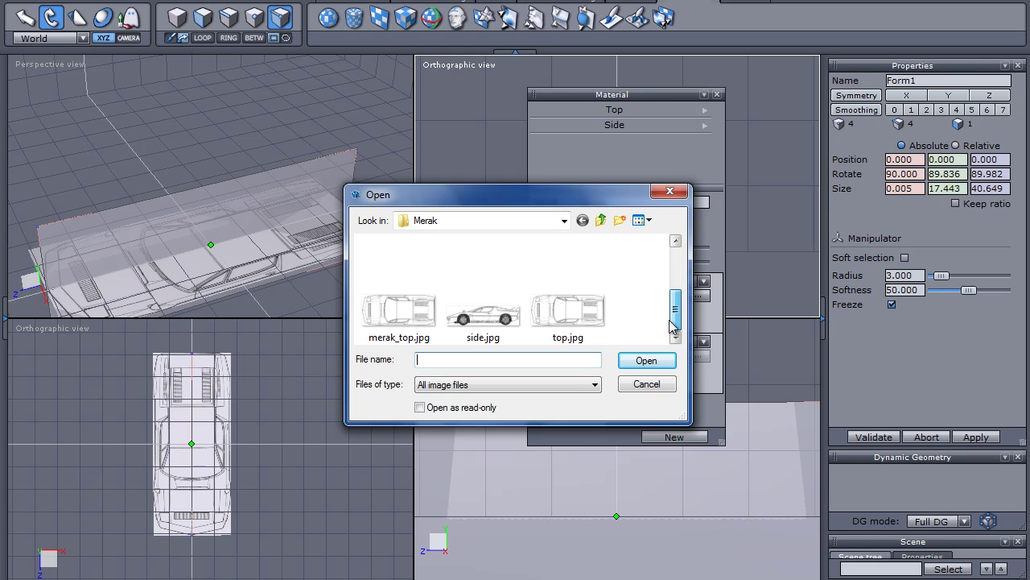
double_click(483, 313)
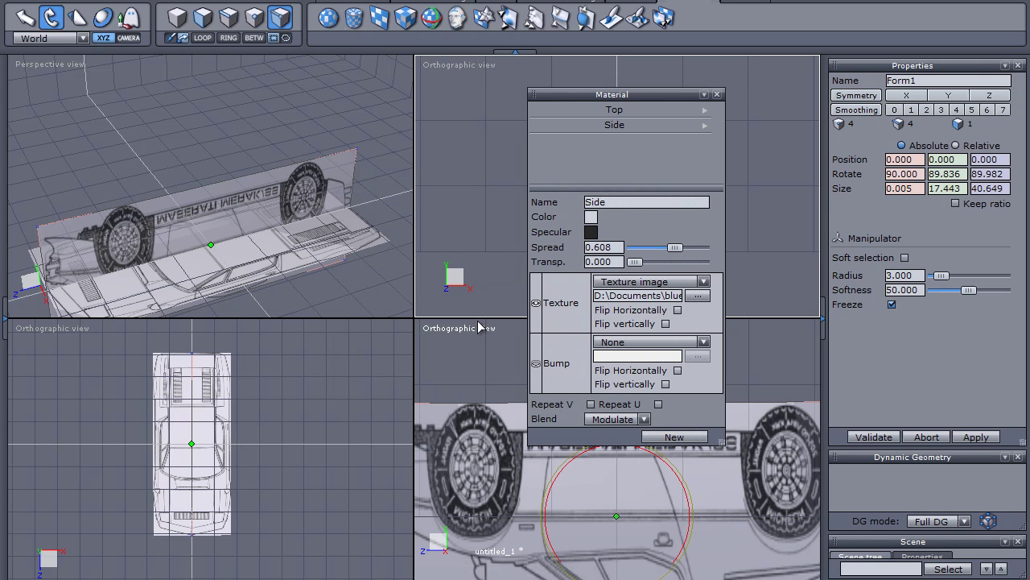
click(181, 217)
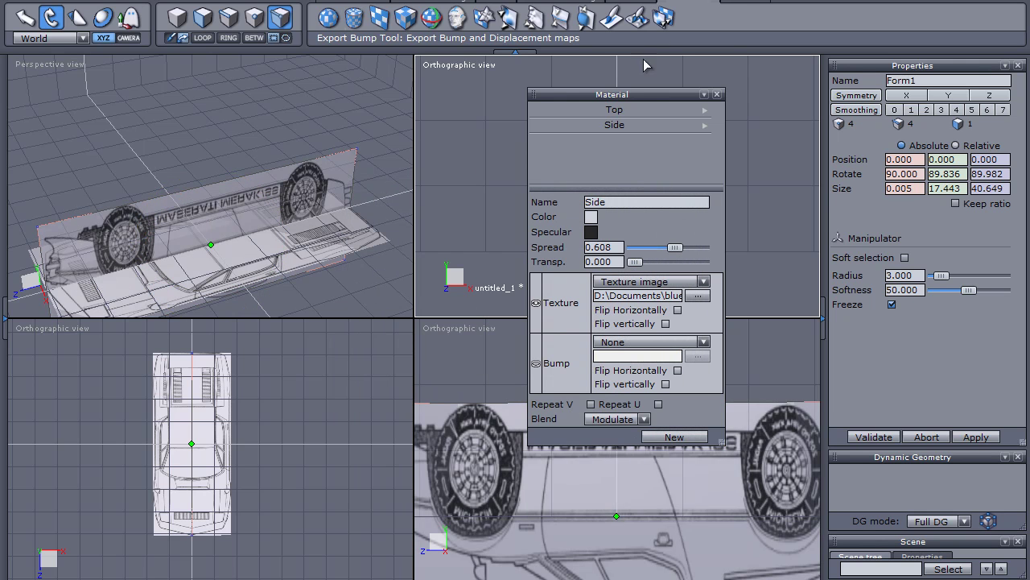
- Dock the Material panel again and rotate the upright grid half a turn about Z to bring the side blueprint right way up
drag(629, 94, 929, 70)
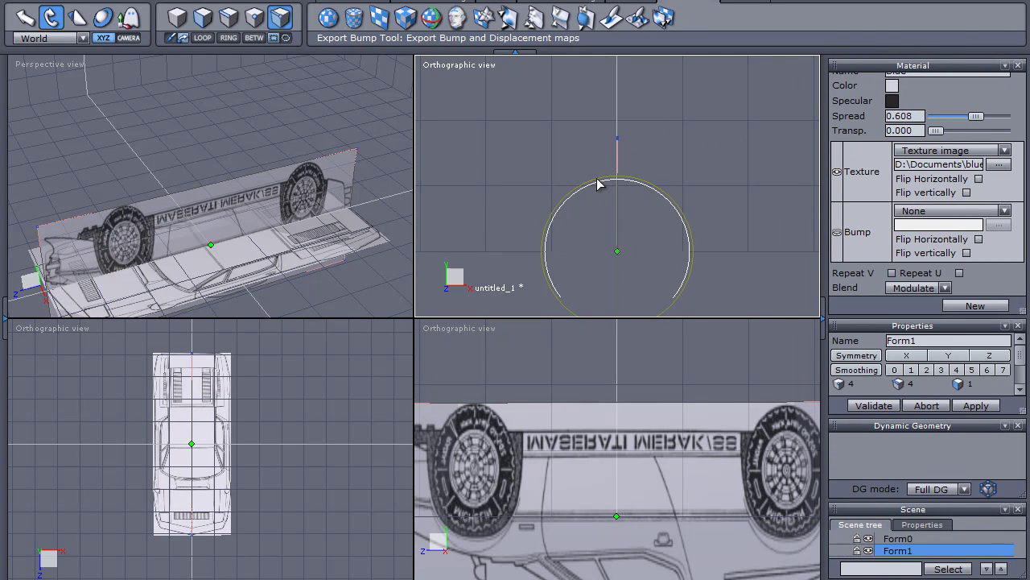
drag(597, 184, 631, 305)
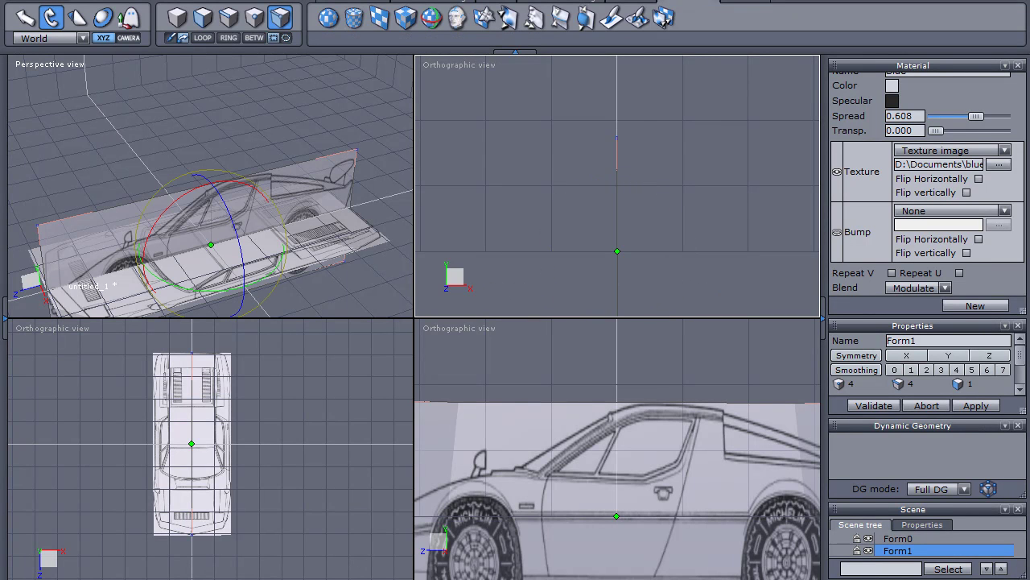
- Maximise the side orthographic view and examine the proportions of the whole side blueprint grid
scroll(552, 535, down, 5)
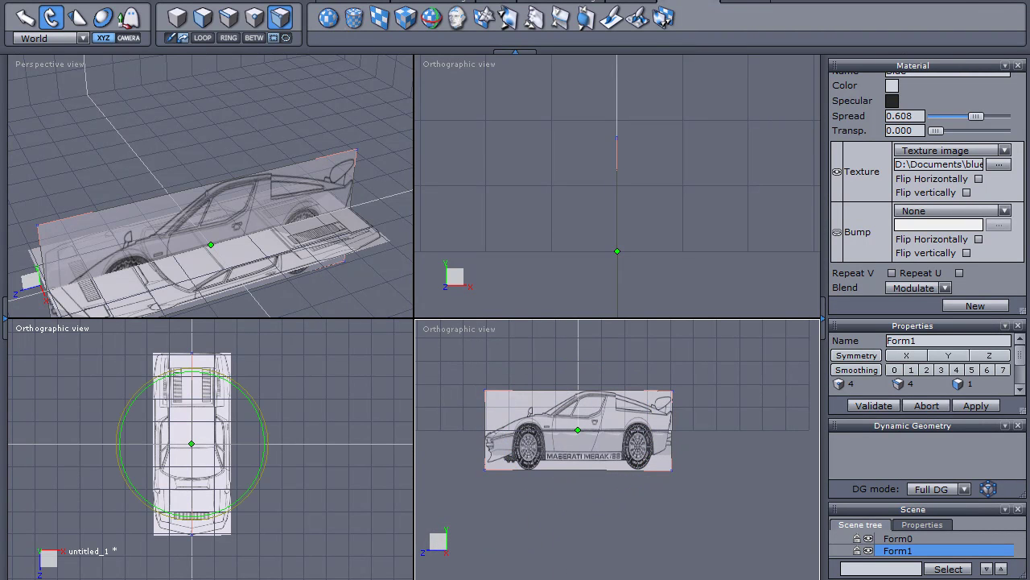
click(211, 577)
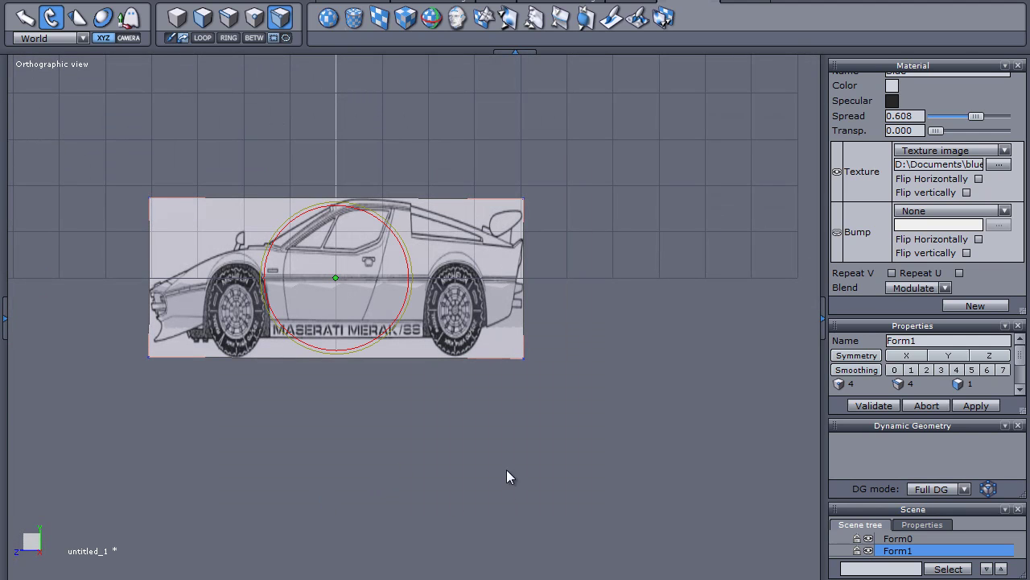
middle_drag(506, 470, 572, 531)
scroll(569, 532, up, 3)
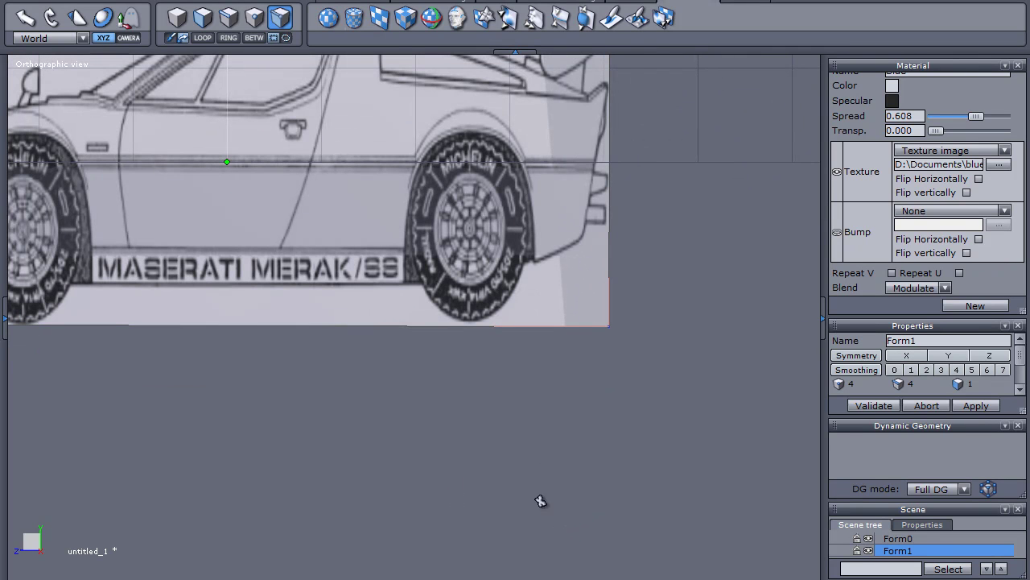
middle_drag(486, 422, 609, 520)
scroll(609, 520, down, 2)
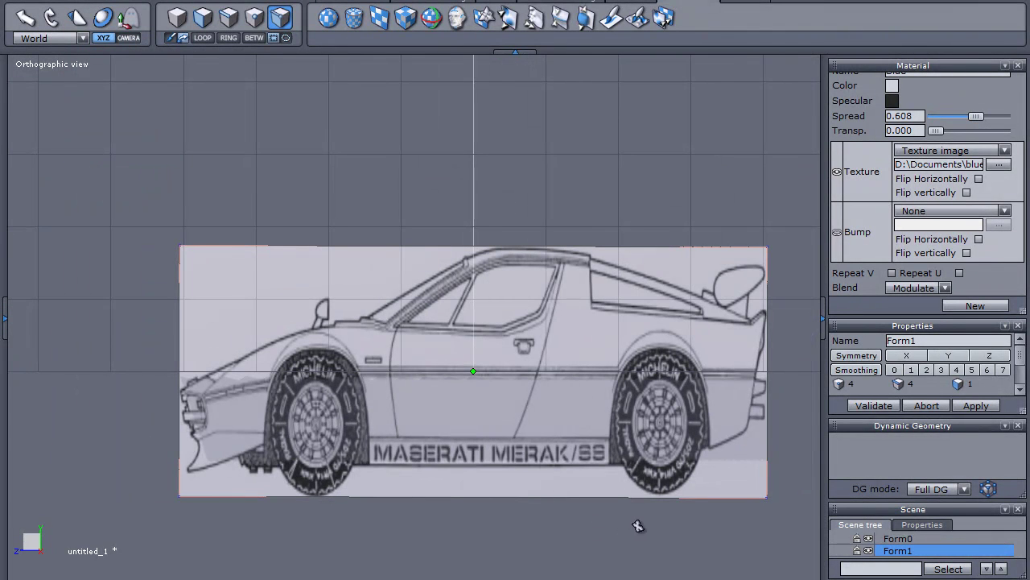
- Switch to side.jpg in Windows Photo Viewer to check the car's true proportions against the side blueprint grid
key(super)
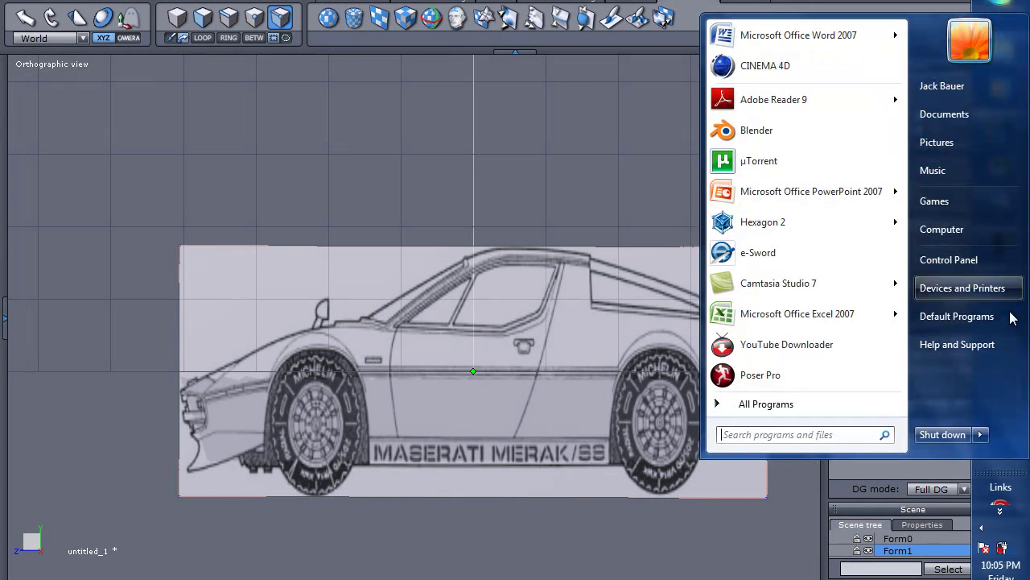
click(1019, 468)
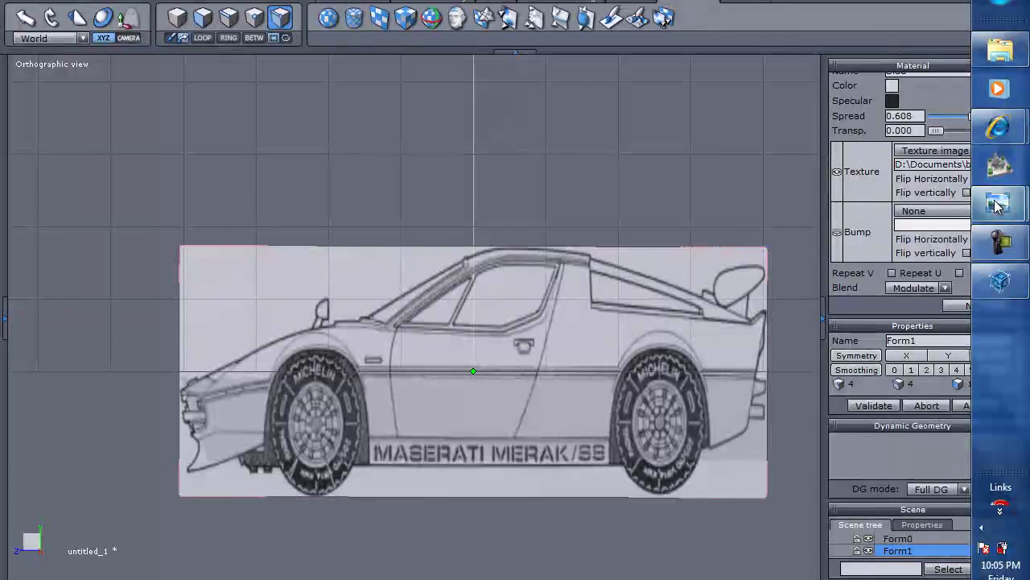
mouse_move(996, 208)
click(950, 203)
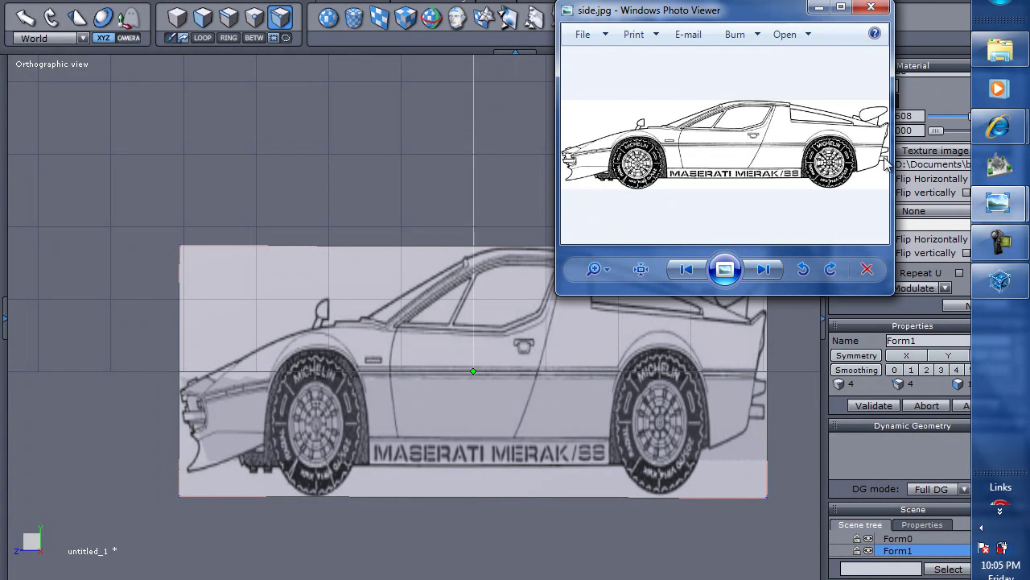
drag(755, 18, 779, 0)
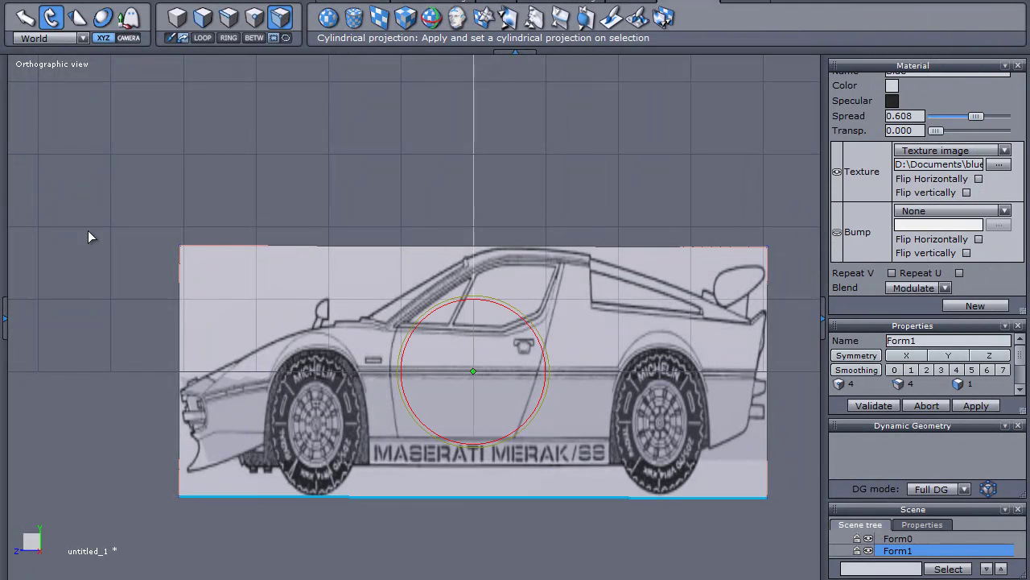
- Scale the side blueprint grid down vertically to match the image's proportions, and raise it so its lower edge rests on the ground line
click(78, 19)
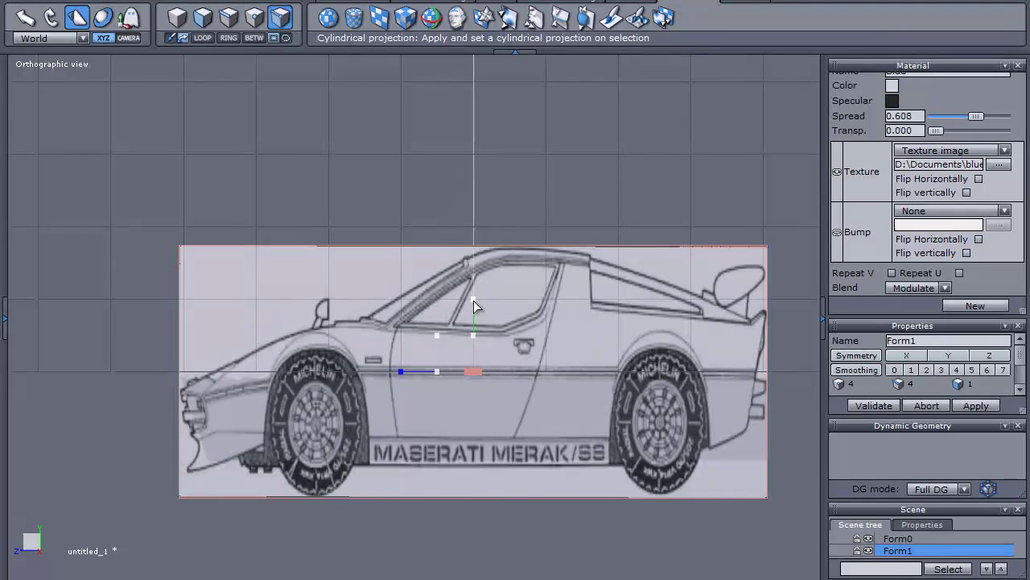
drag(475, 303, 476, 335)
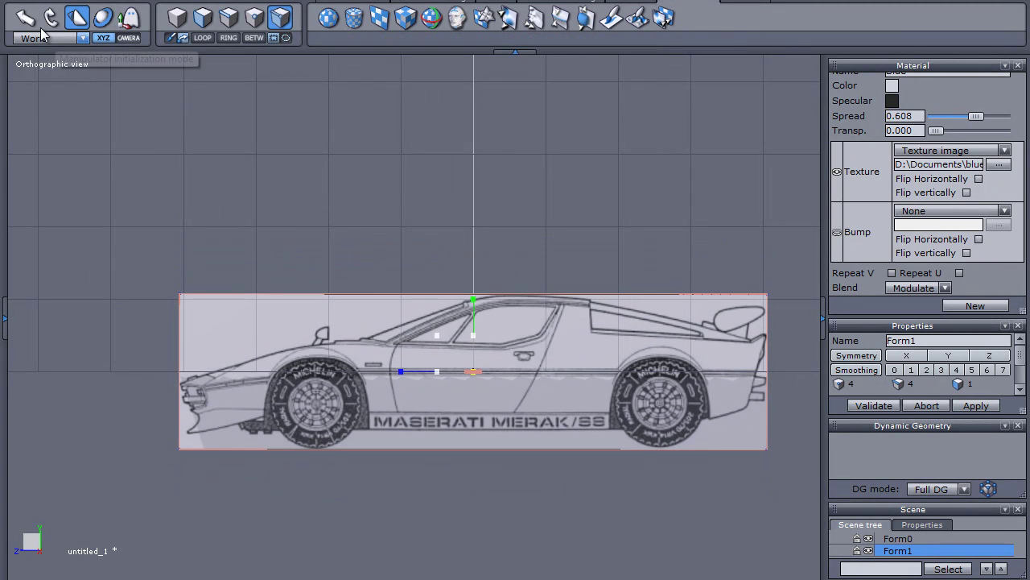
click(27, 20)
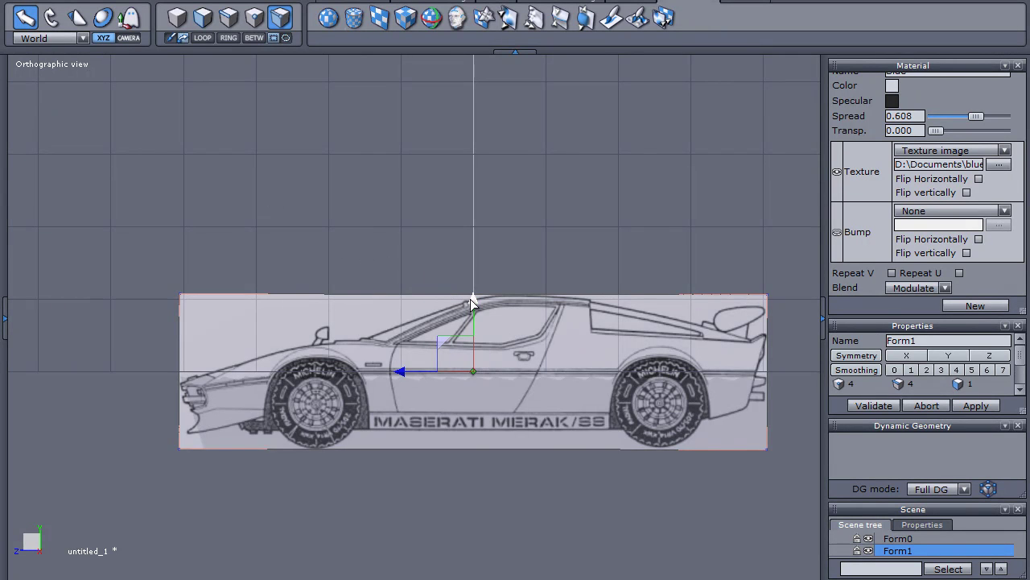
drag(472, 303, 487, 228)
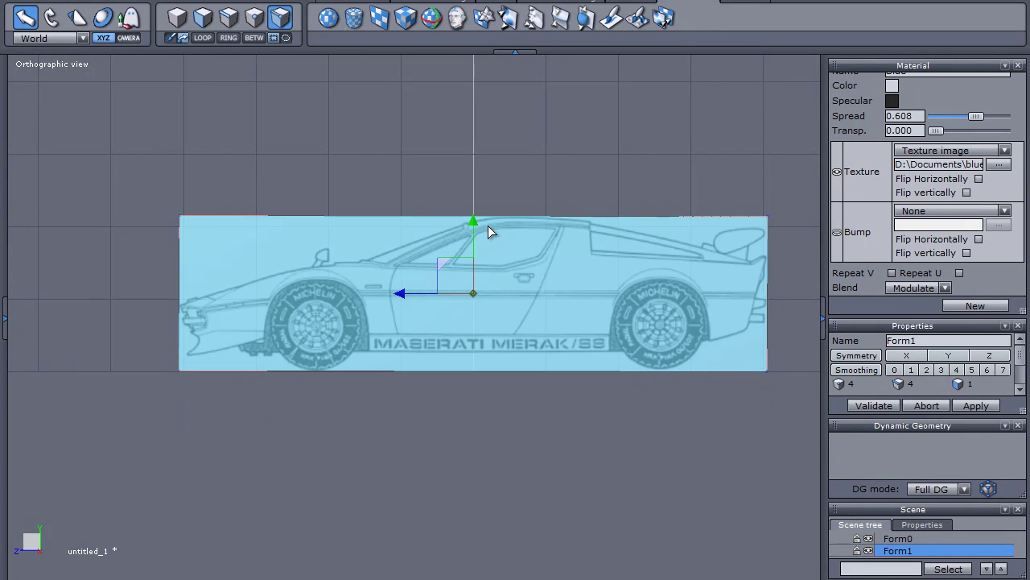
- Compare the rescaled side blueprint grid with side.jpg in Windows Photo Viewer, and close the image
key(super)
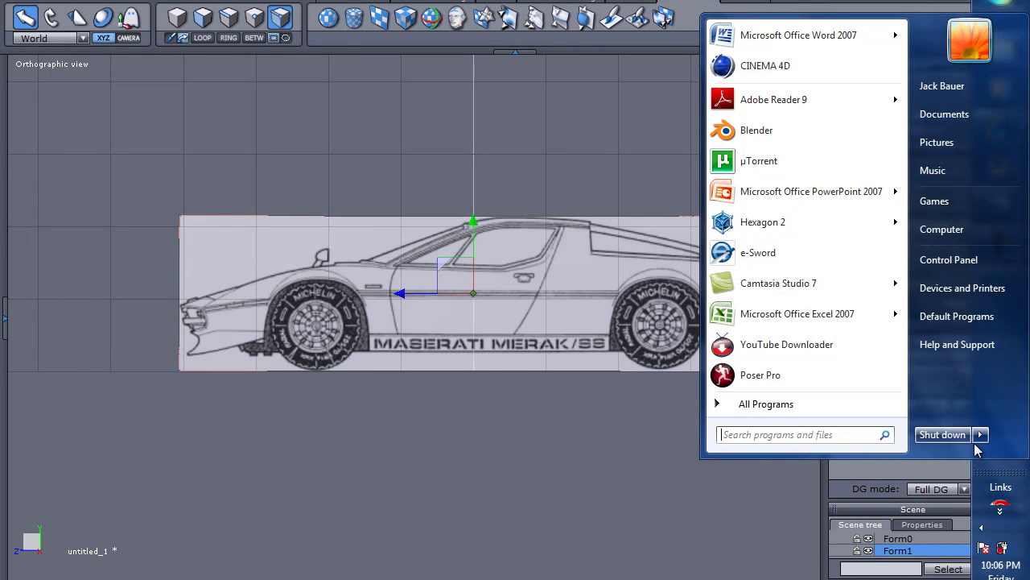
click(1020, 469)
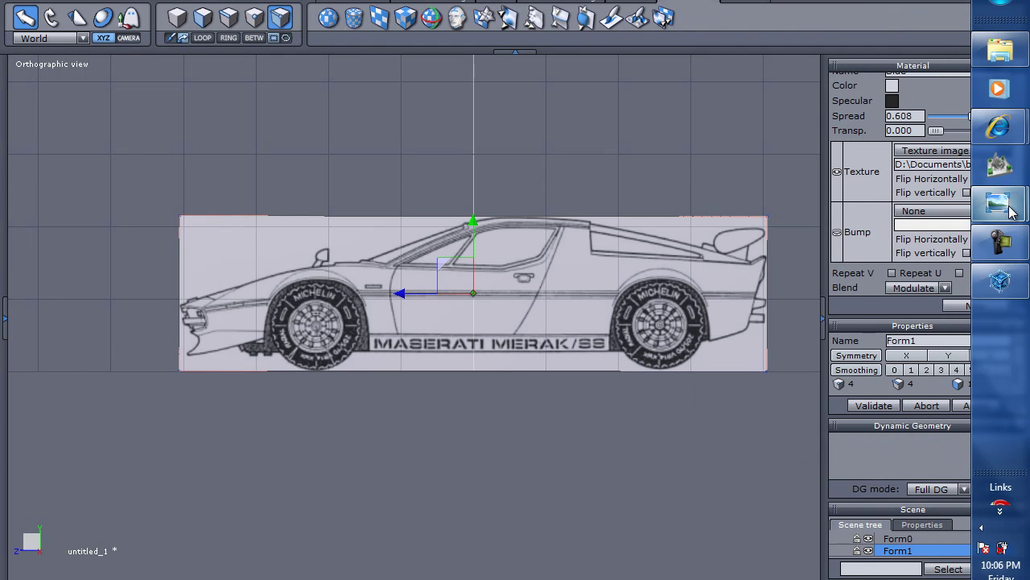
mouse_move(1005, 209)
click(888, 151)
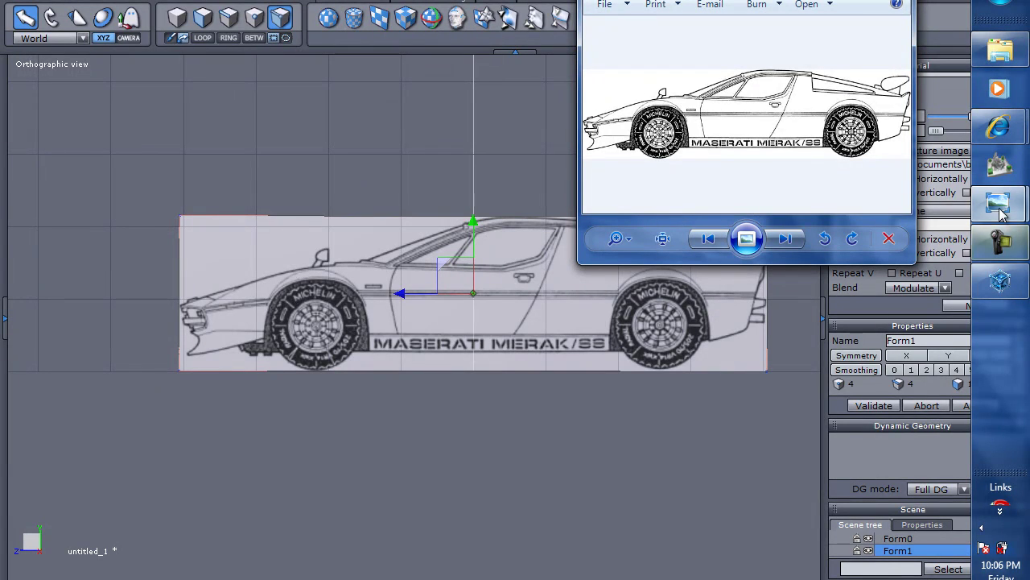
mouse_move(998, 203)
click(944, 217)
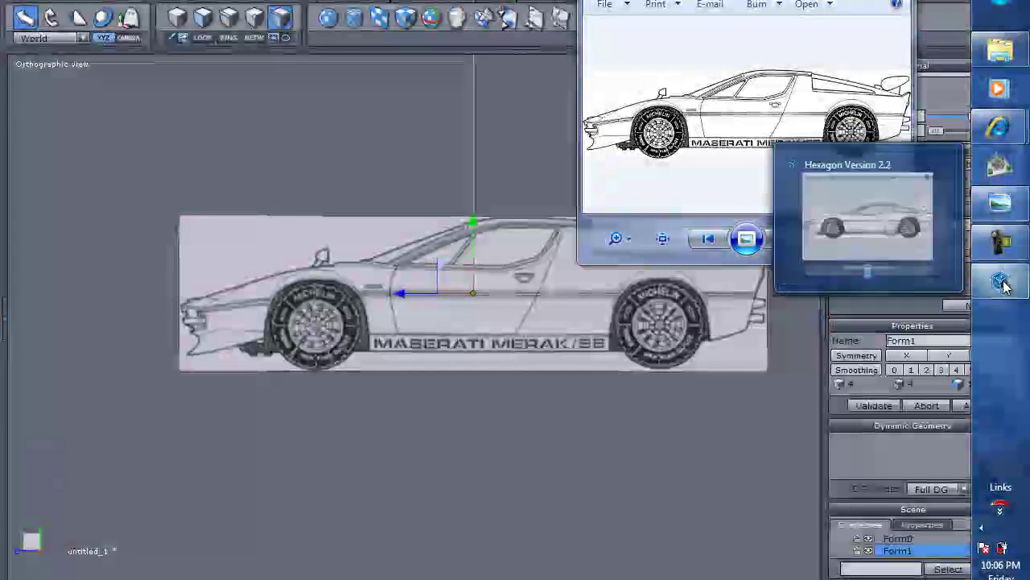
click(996, 288)
key(super)
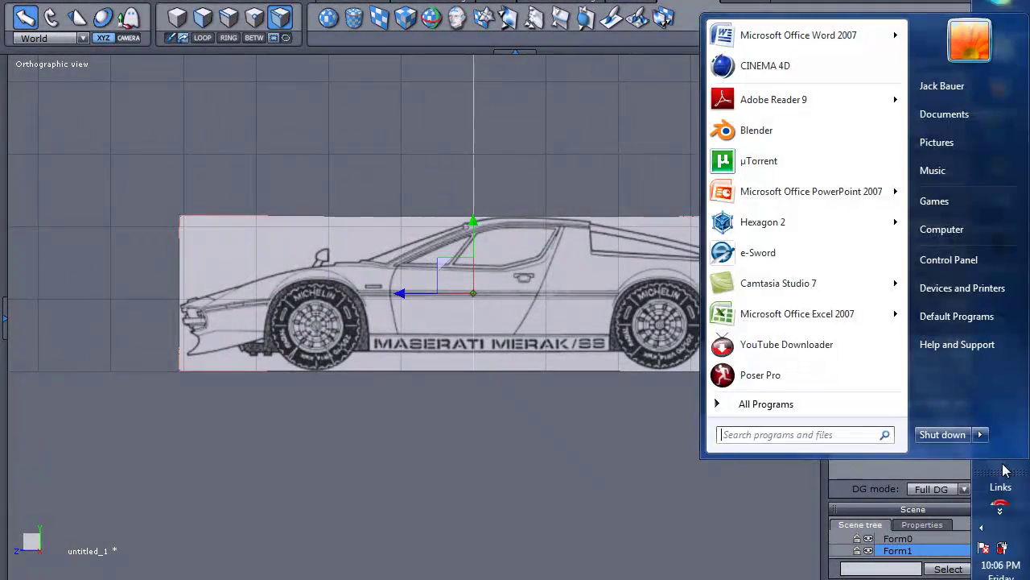
click(1017, 465)
click(995, 204)
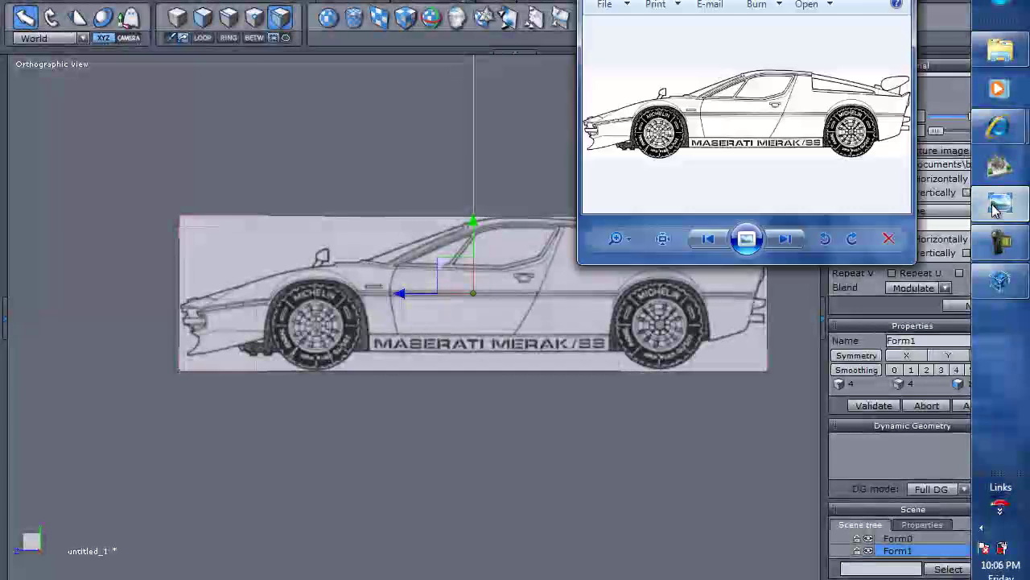
mouse_move(729, 2)
mouse_down()
mouse_move(823, 23)
mouse_move(821, 172)
mouse_move(492, 402)
mouse_move(503, 273)
mouse_move(508, 383)
mouse_move(543, 276)
mouse_up()
drag(552, 238, 552, 238)
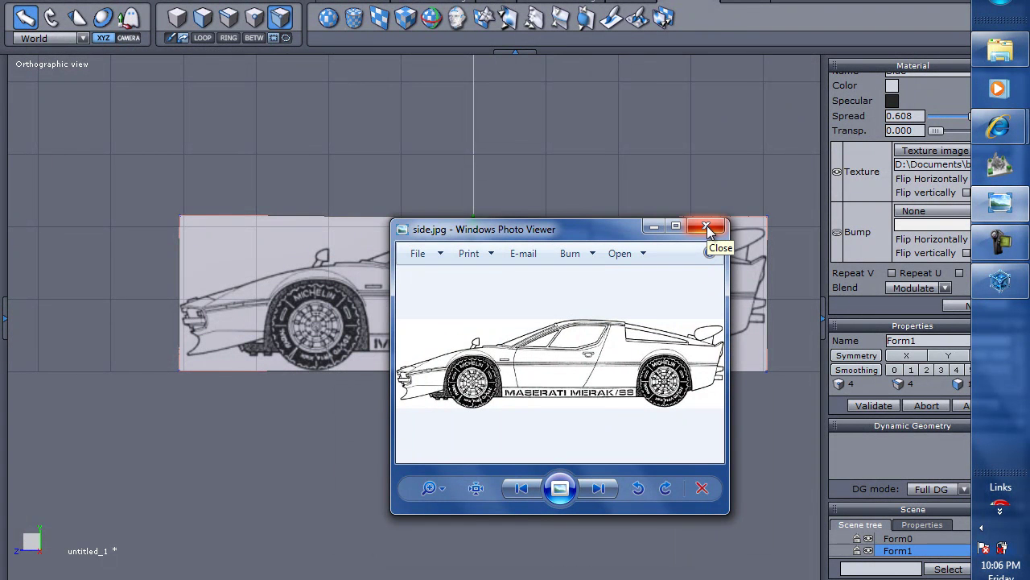
click(706, 227)
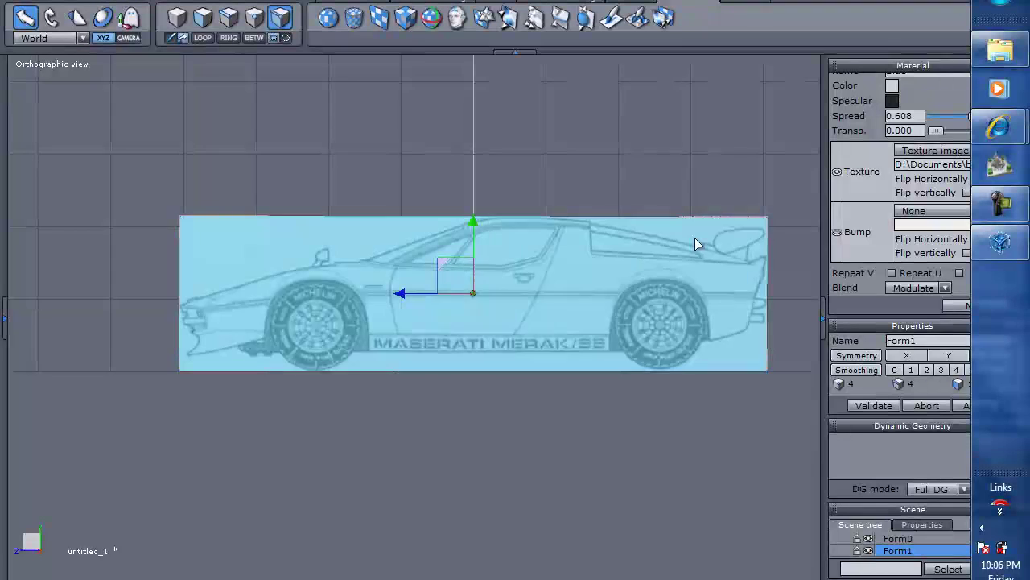
- Return to the four-view layout and duplicate the flat top-view blueprint grid in place by copying and pasting it
key(space)
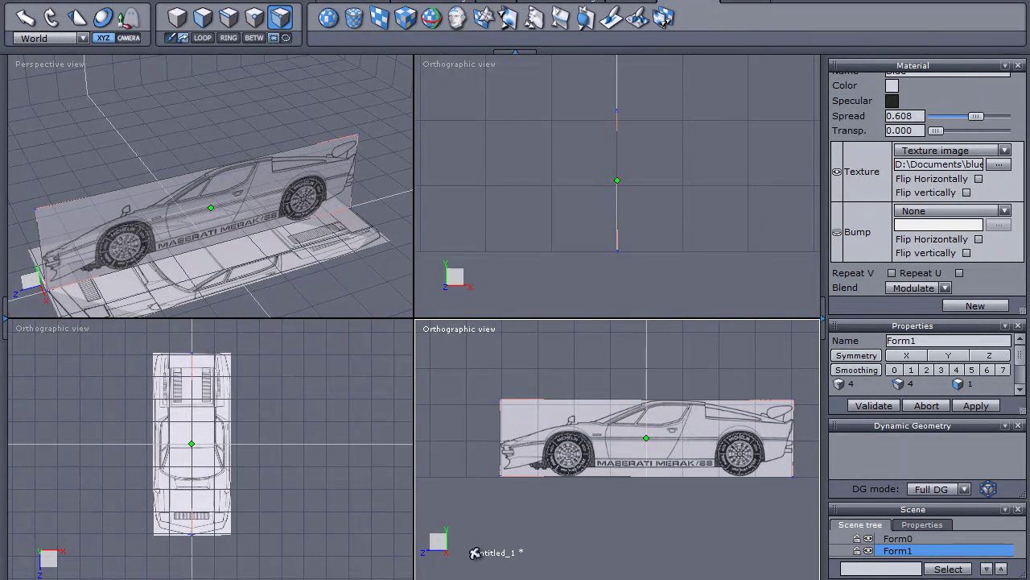
middle_drag(315, 287, 336, 273)
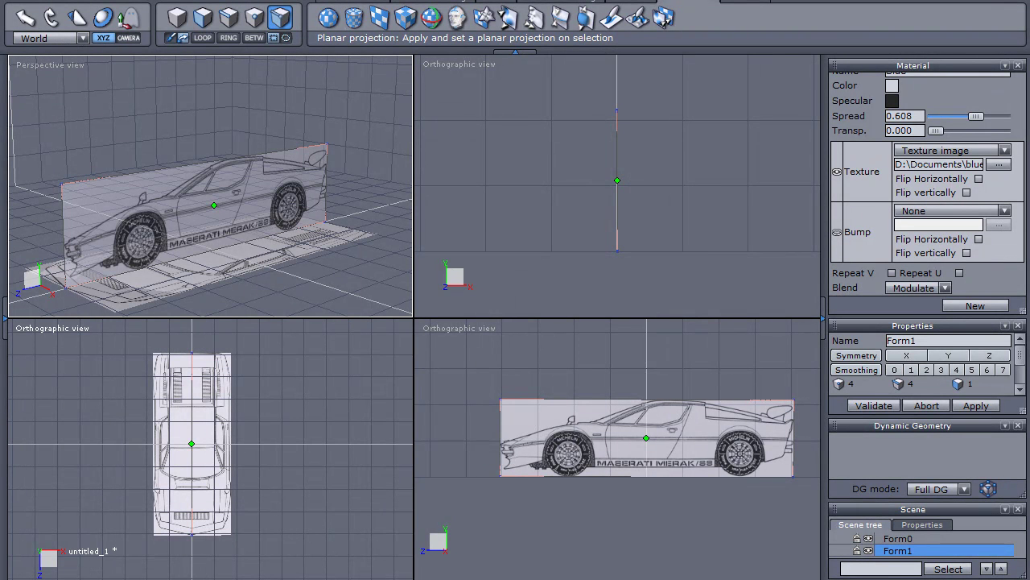
key(t)
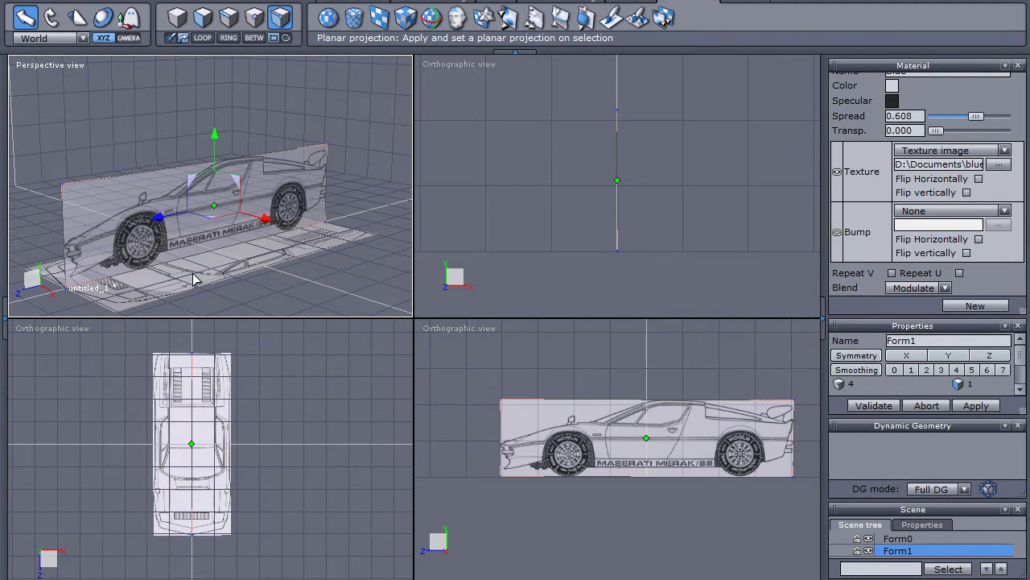
click(193, 285)
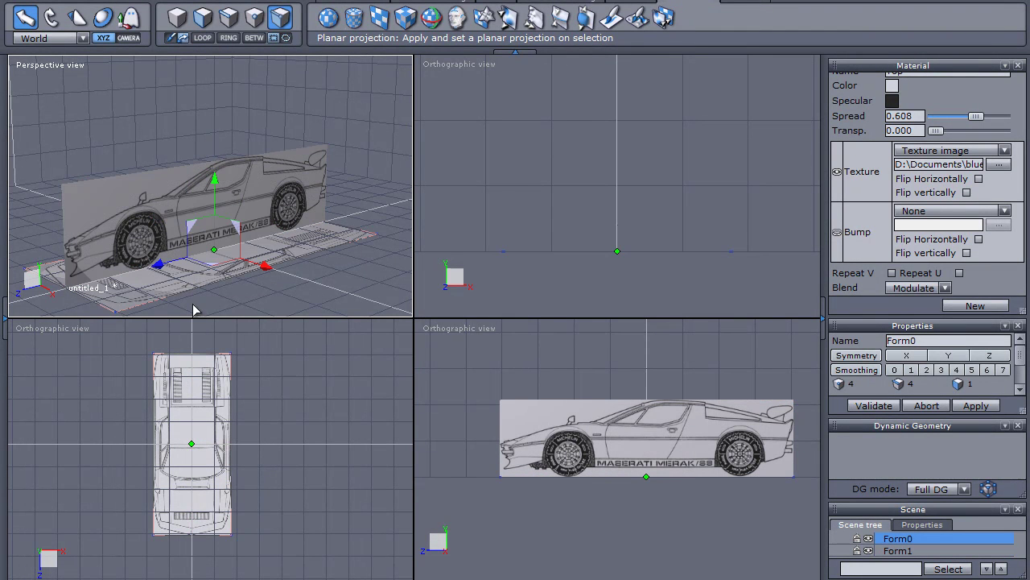
click(225, 278)
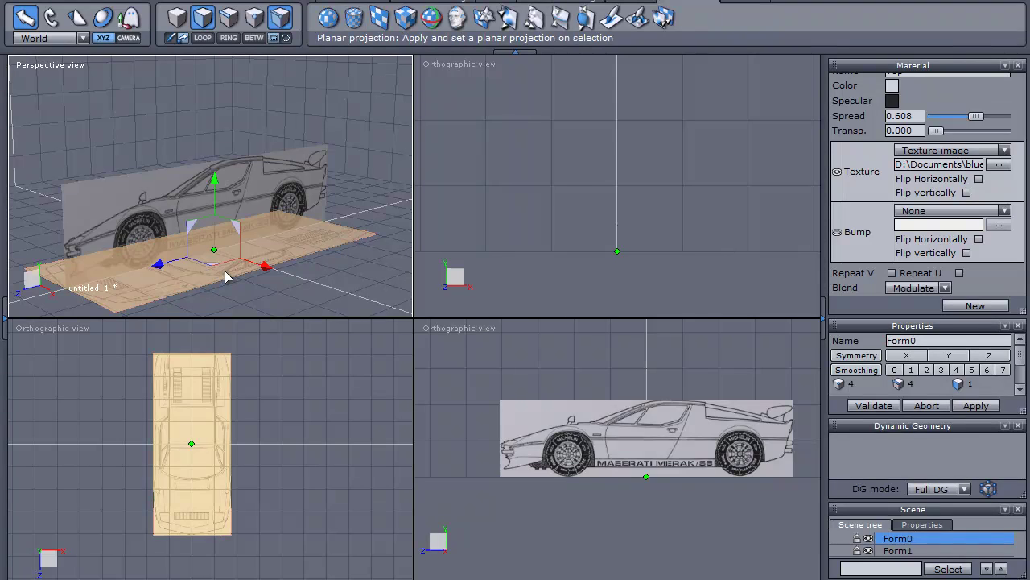
click(58, 1)
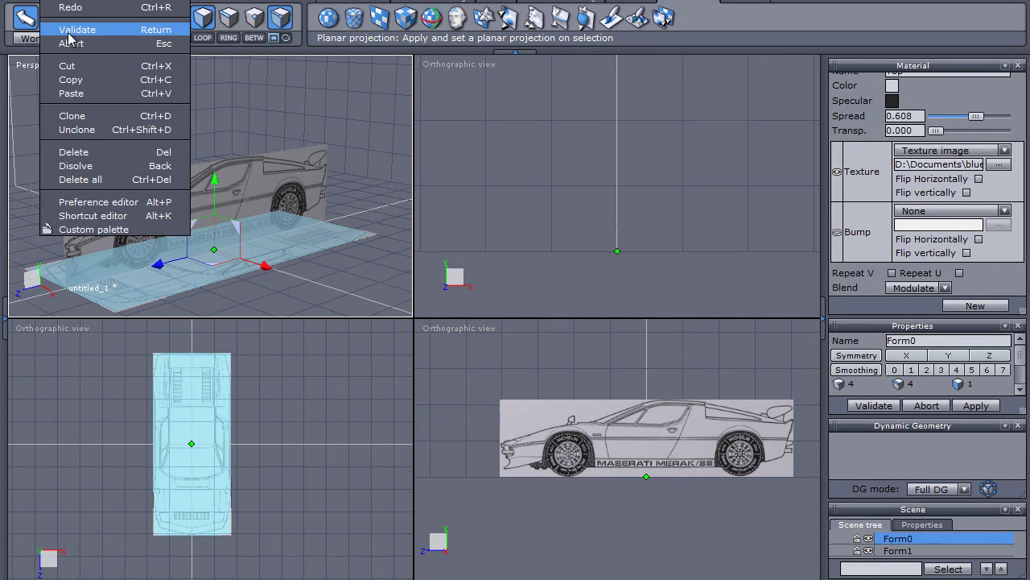
click(72, 79)
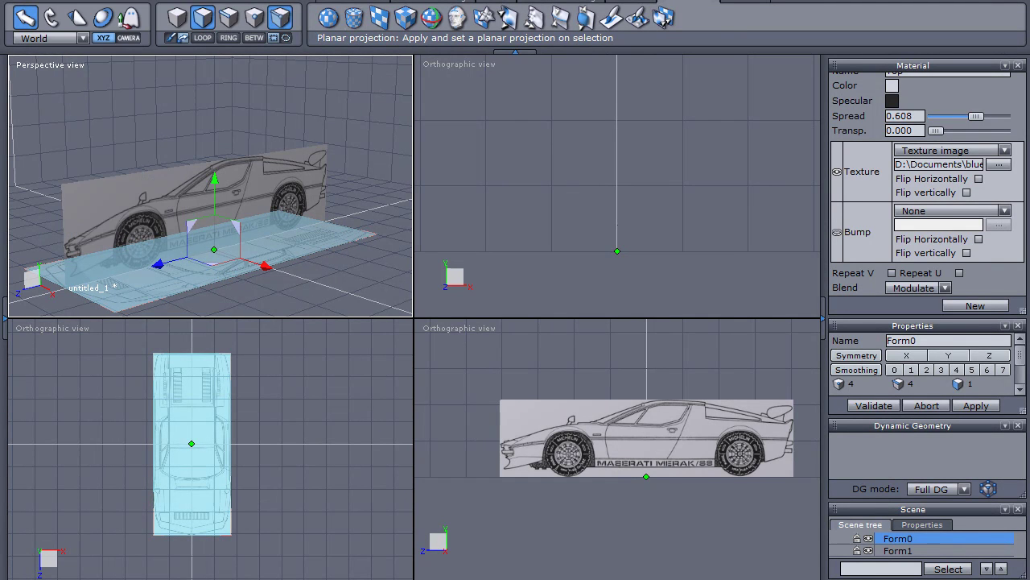
click(65, 2)
click(72, 91)
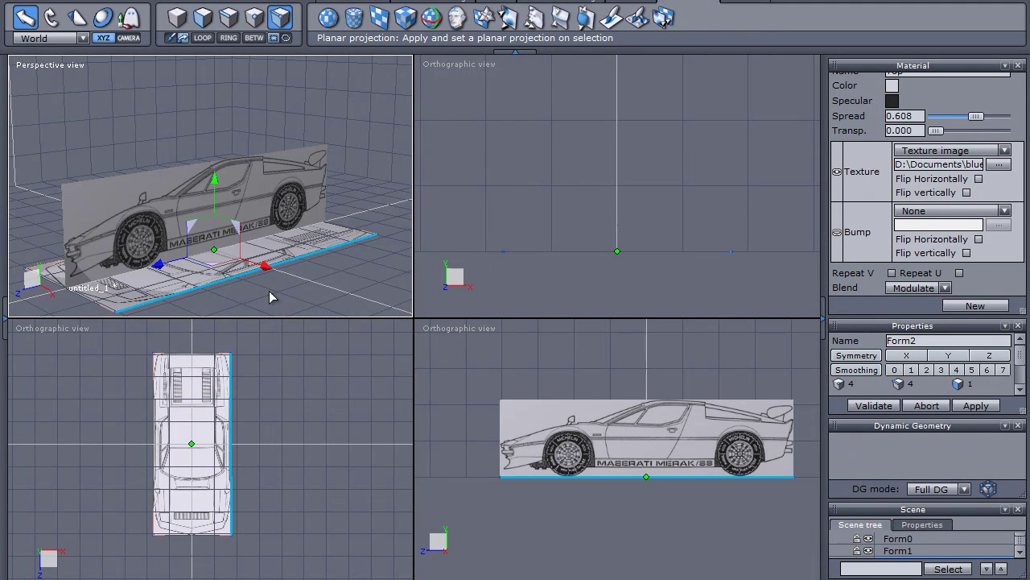
- Rotate the pasted grid a quarter turn about X to stand it upright, and undock and enlarge the Properties panel for its rotation values
click(53, 25)
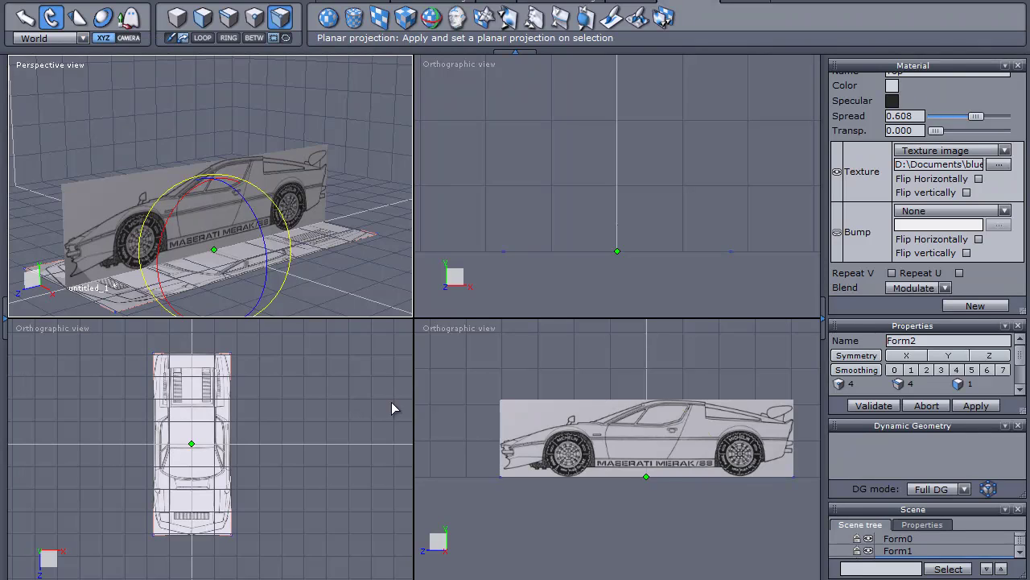
drag(599, 421, 598, 522)
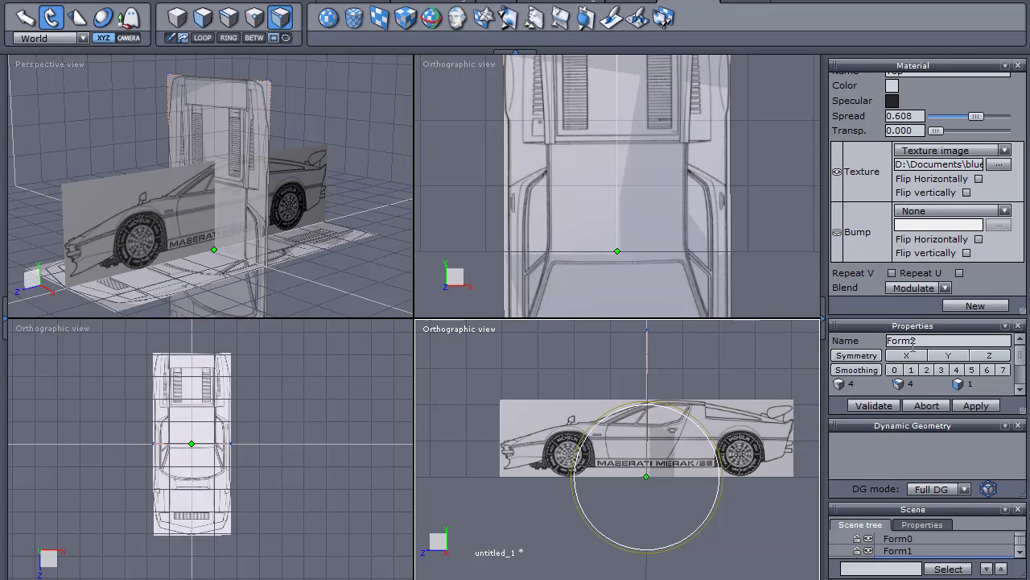
drag(917, 329, 714, 242)
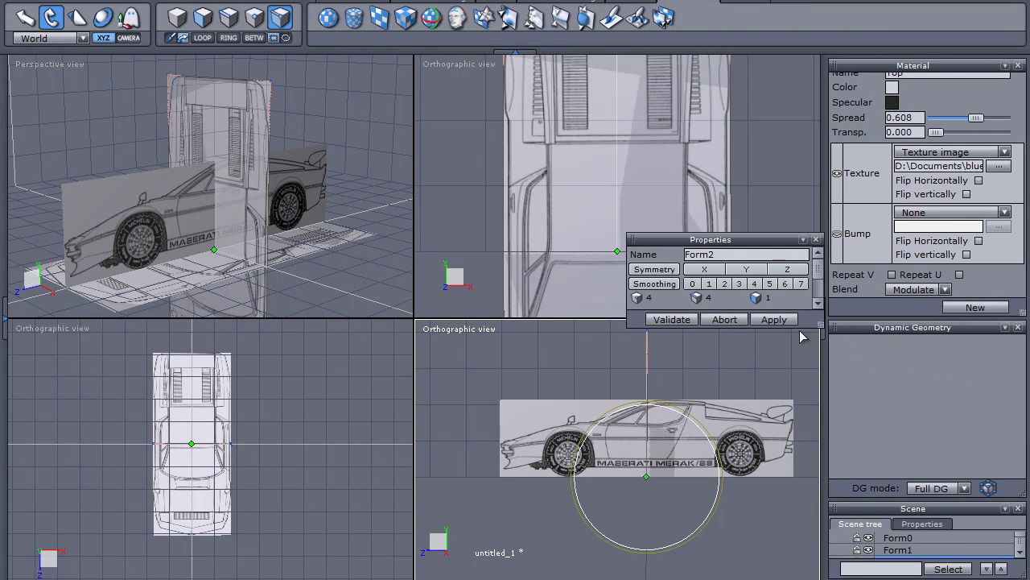
drag(820, 331, 821, 335)
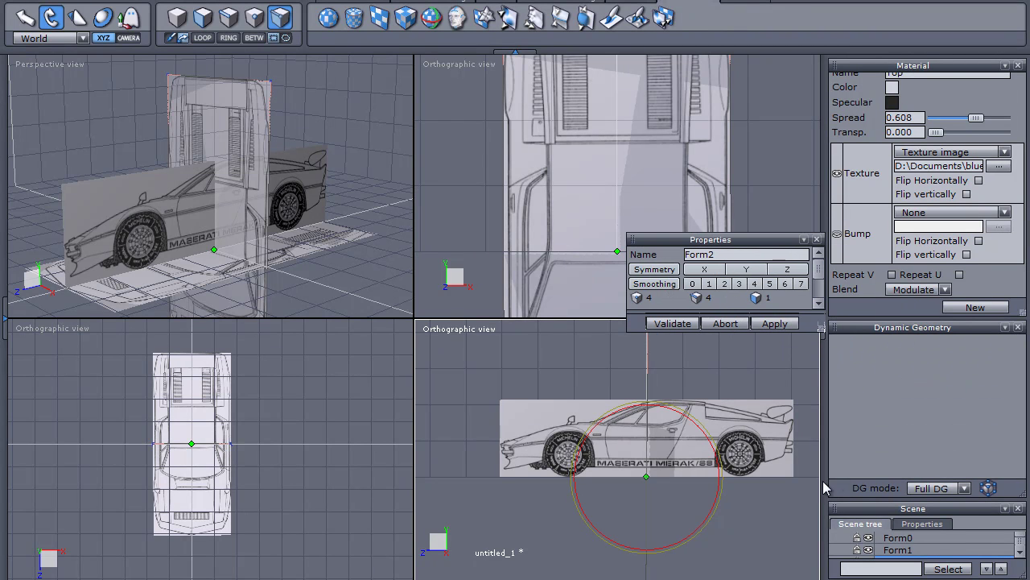
drag(822, 481, 816, 486)
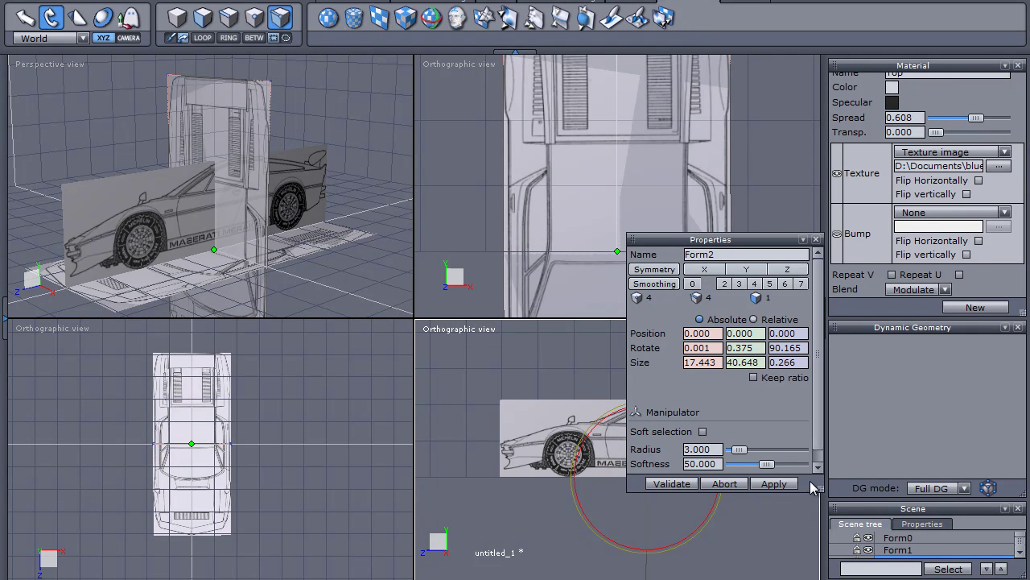
drag(740, 239, 847, 139)
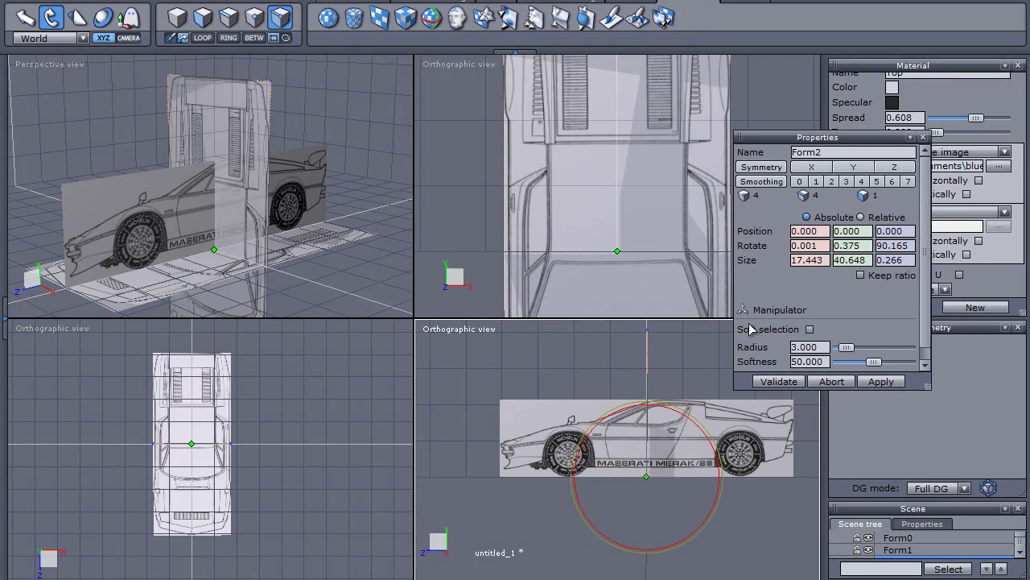
- Fine-tune the upright copy's rotation about X so it stands as vertical as possible, and dock the Properties panel again
click(618, 414)
drag(619, 408, 616, 408)
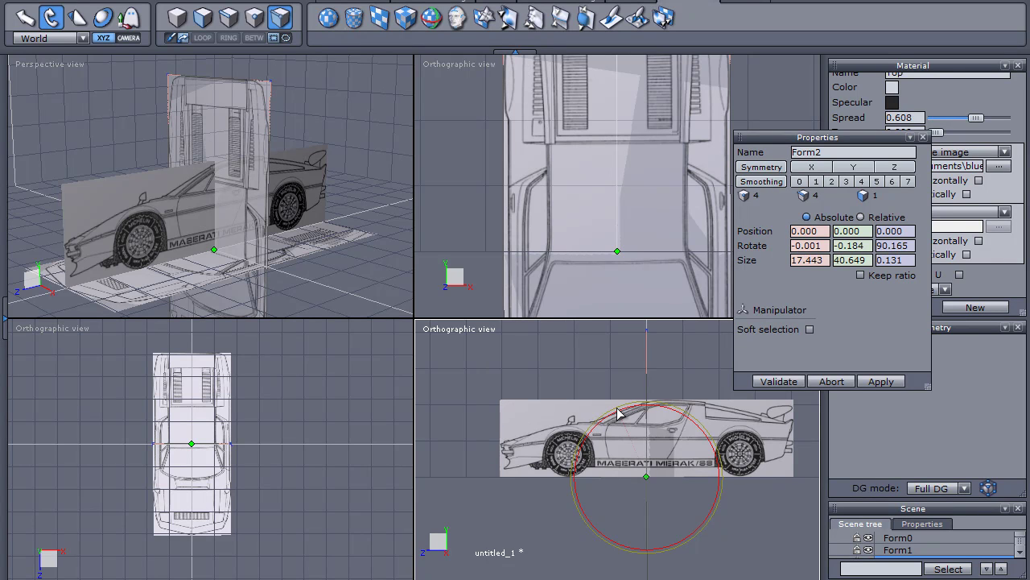
drag(617, 408, 618, 409)
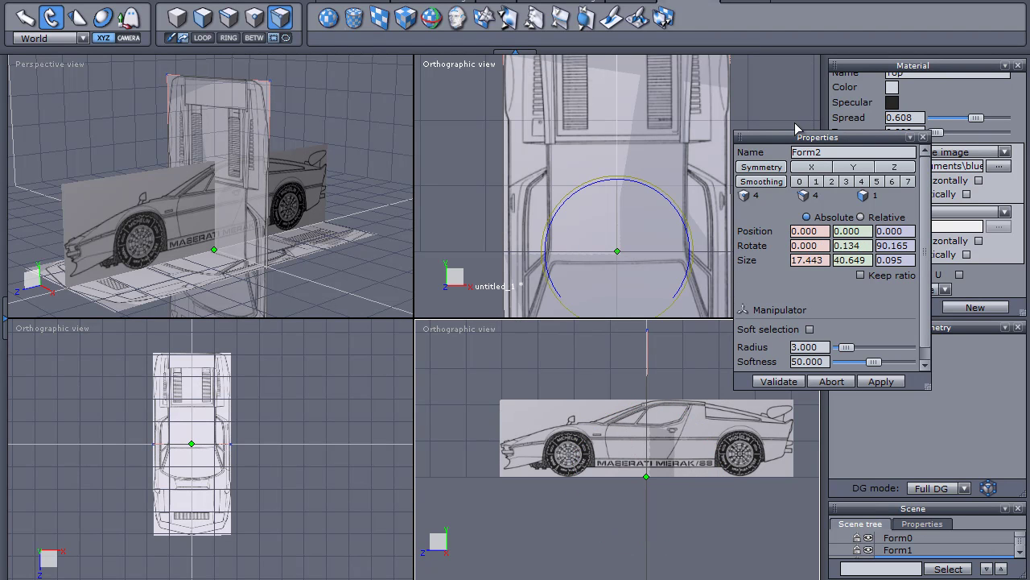
drag(799, 142, 893, 329)
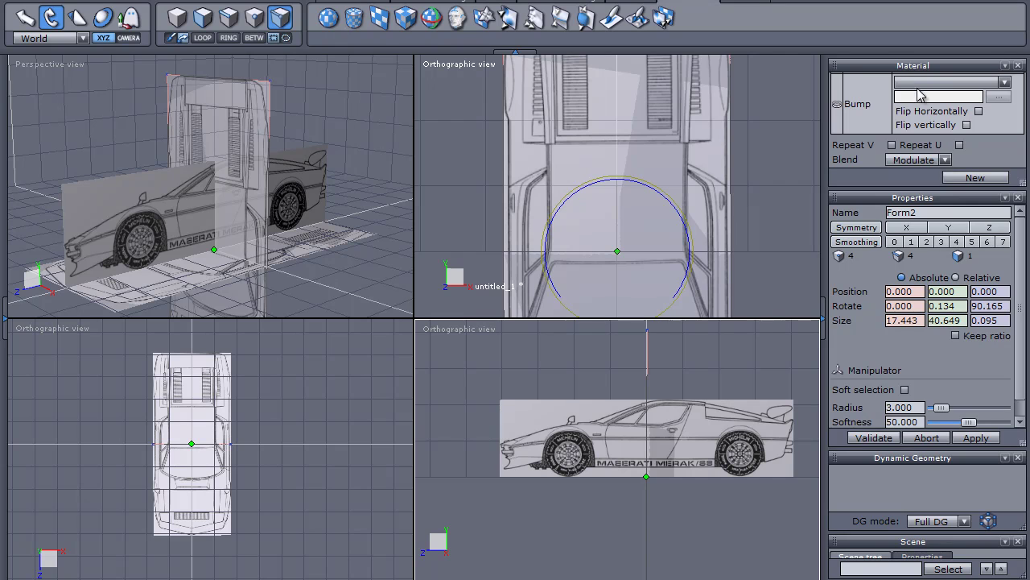
- Undock and enlarge the Material panel, and give the upright grid a new material named Front
drag(924, 68, 620, 95)
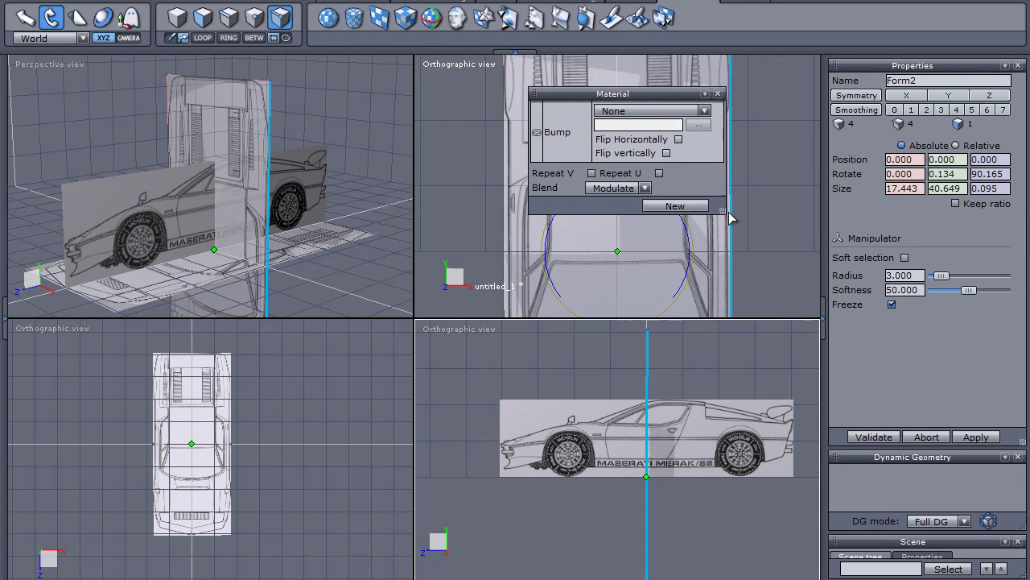
drag(722, 211, 712, 444)
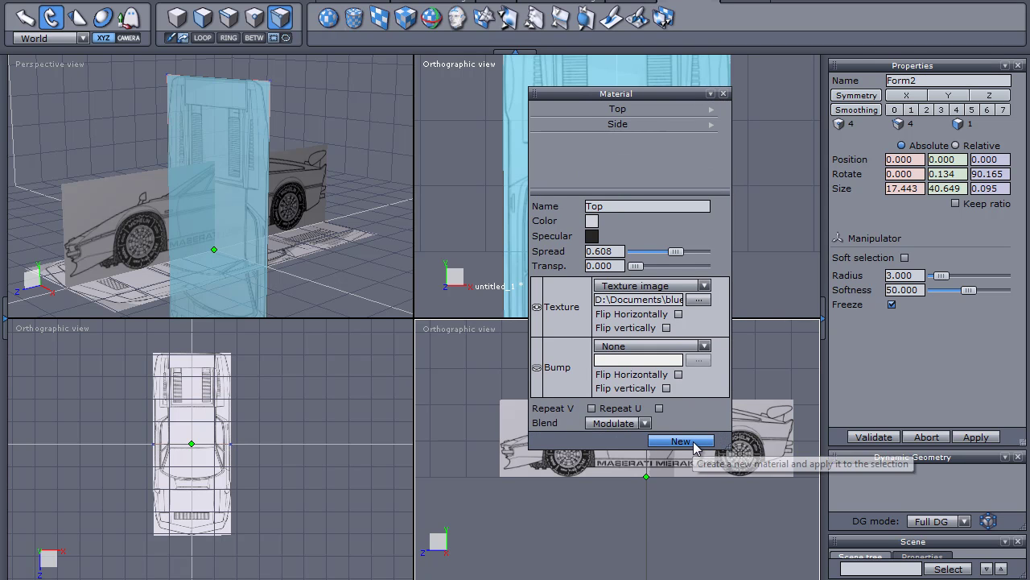
click(712, 441)
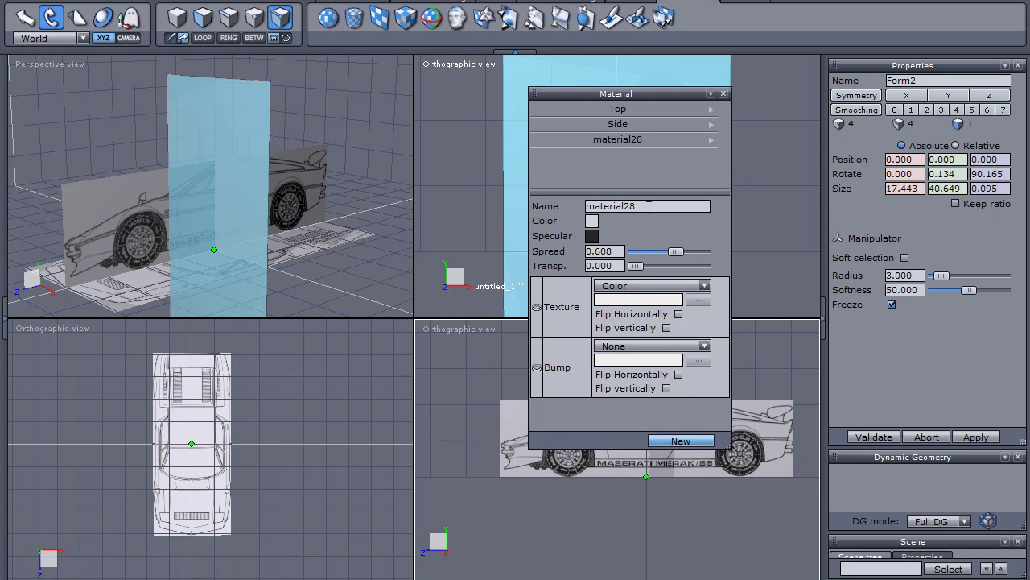
drag(649, 206, 531, 209)
text(Front)
key(Return)
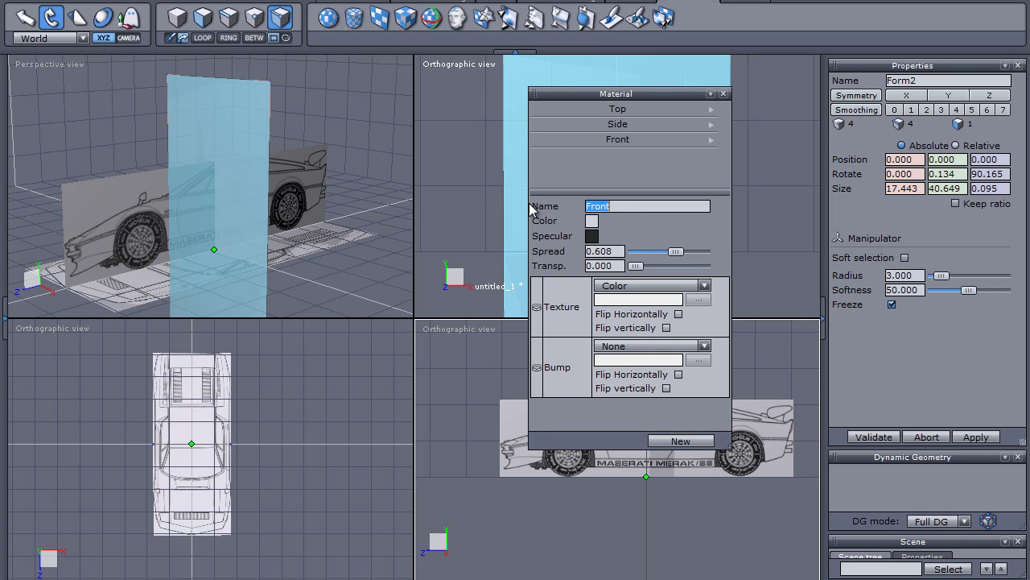
- Load front.jpg as the Front material's texture image, and dock the Material panel again
click(703, 286)
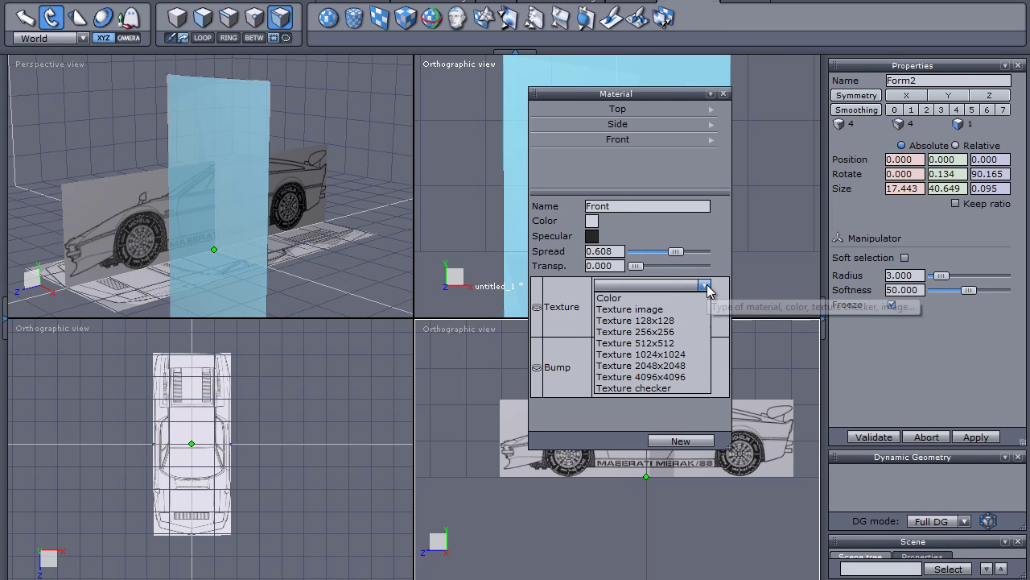
click(679, 308)
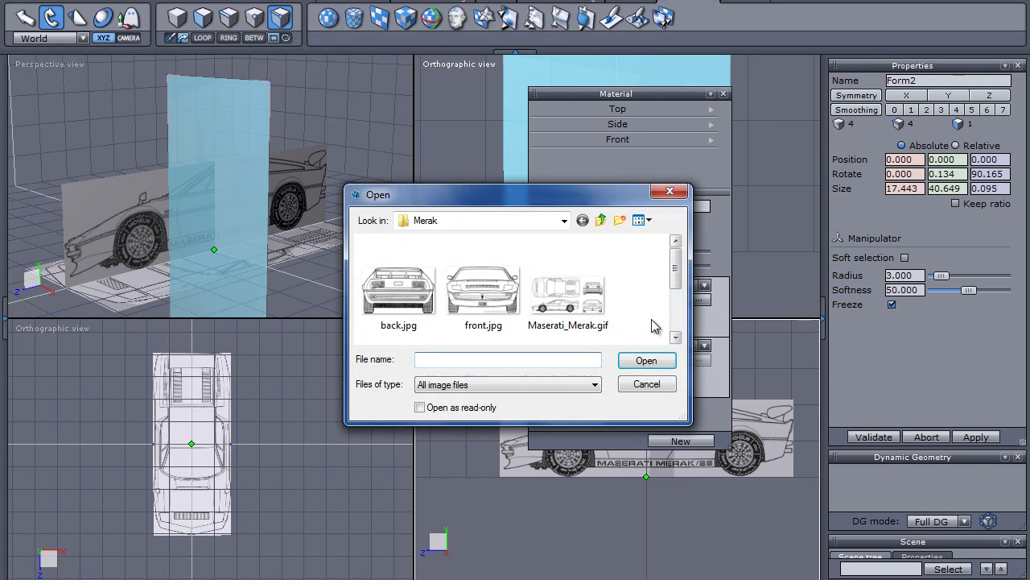
click(485, 293)
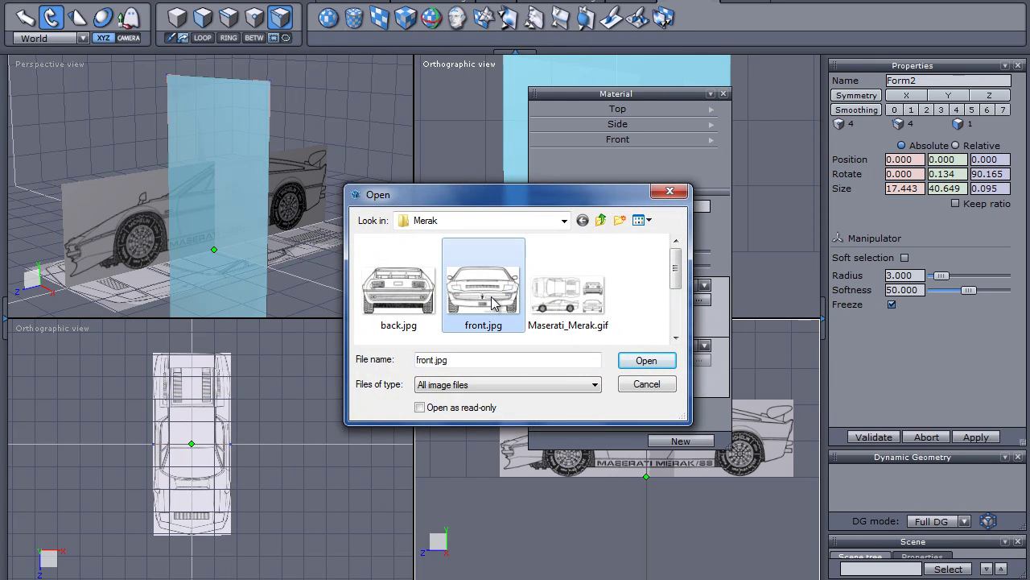
double_click(494, 301)
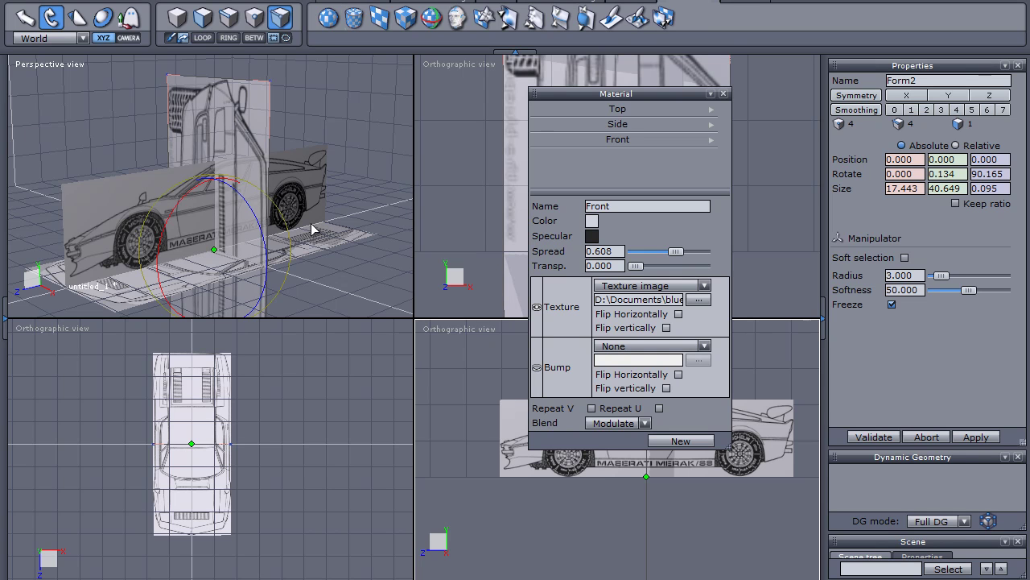
click(280, 198)
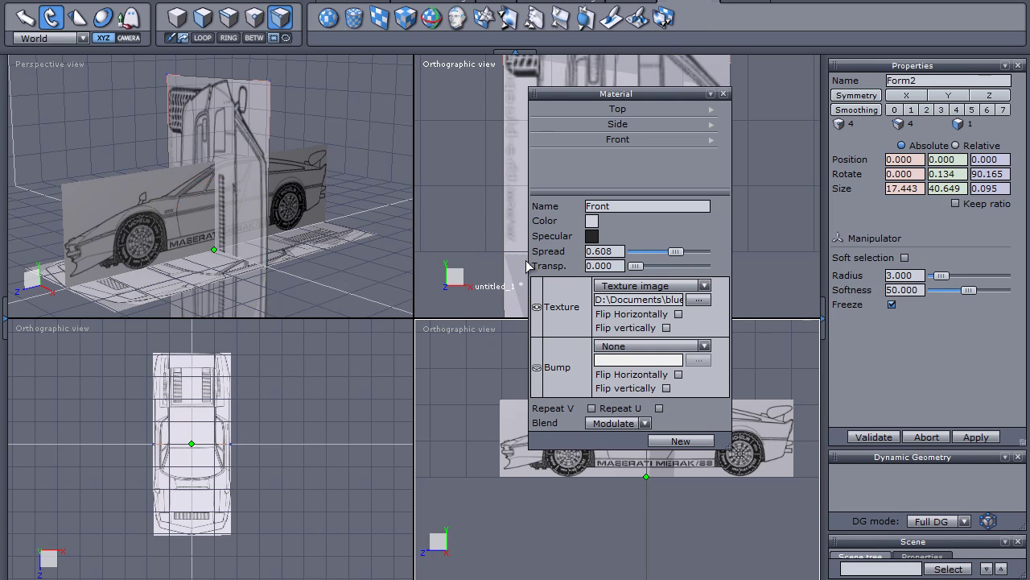
drag(614, 98, 926, 66)
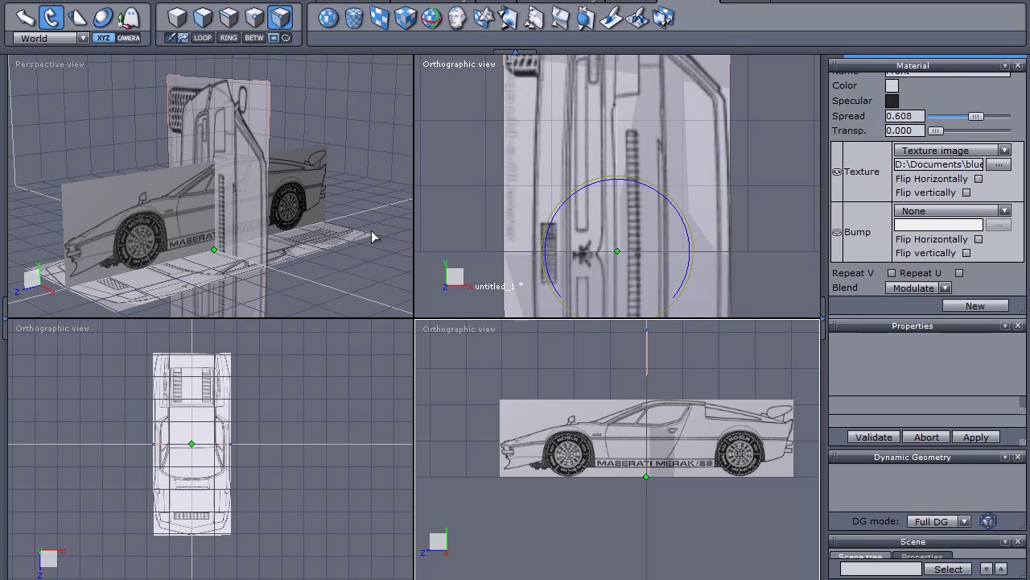
- Select the upright front blueprint grid, and show the front orthographic view full-size with the whole grid visible
click(271, 252)
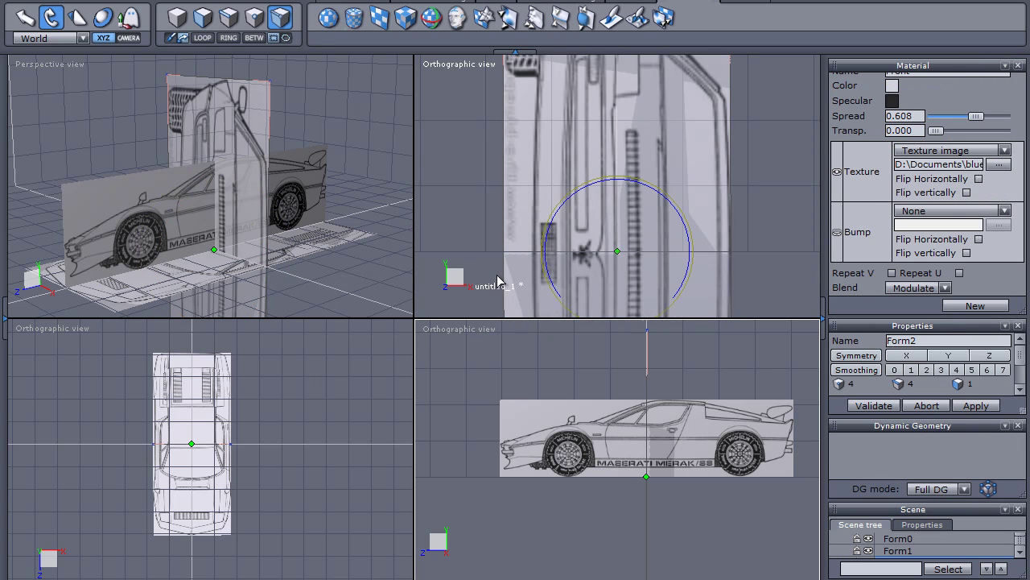
scroll(561, 213, down, 5)
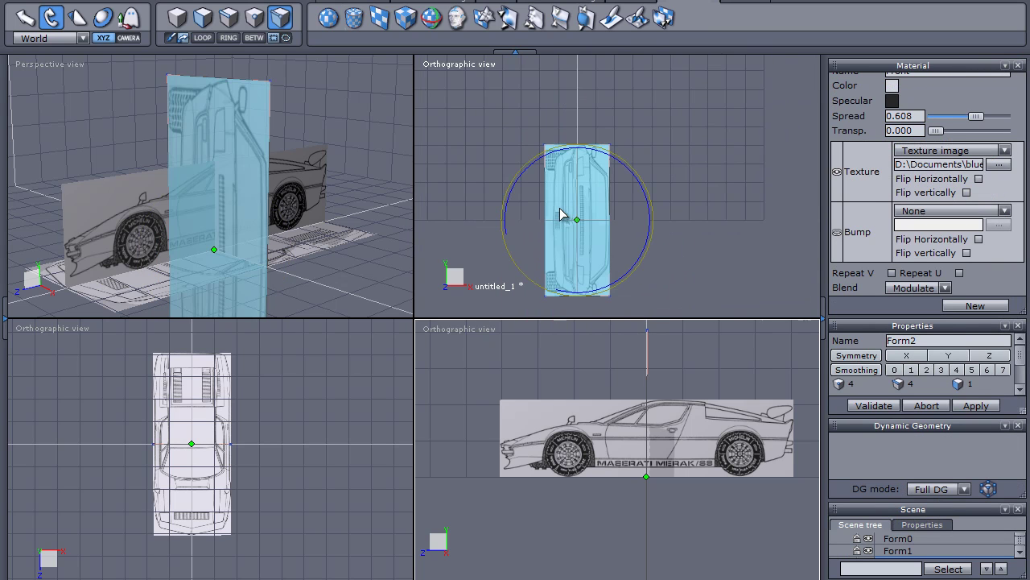
key(space)
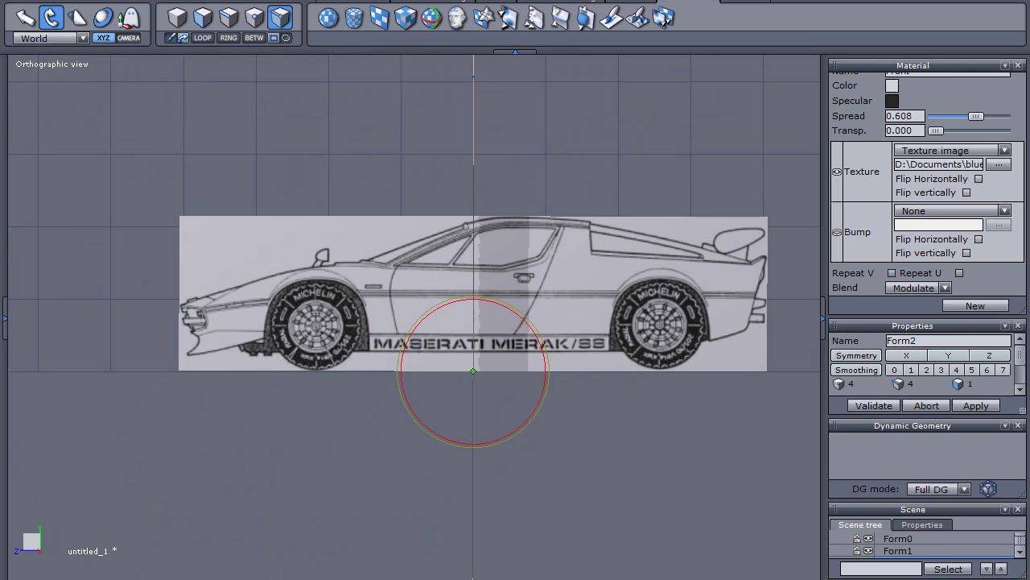
key(space)
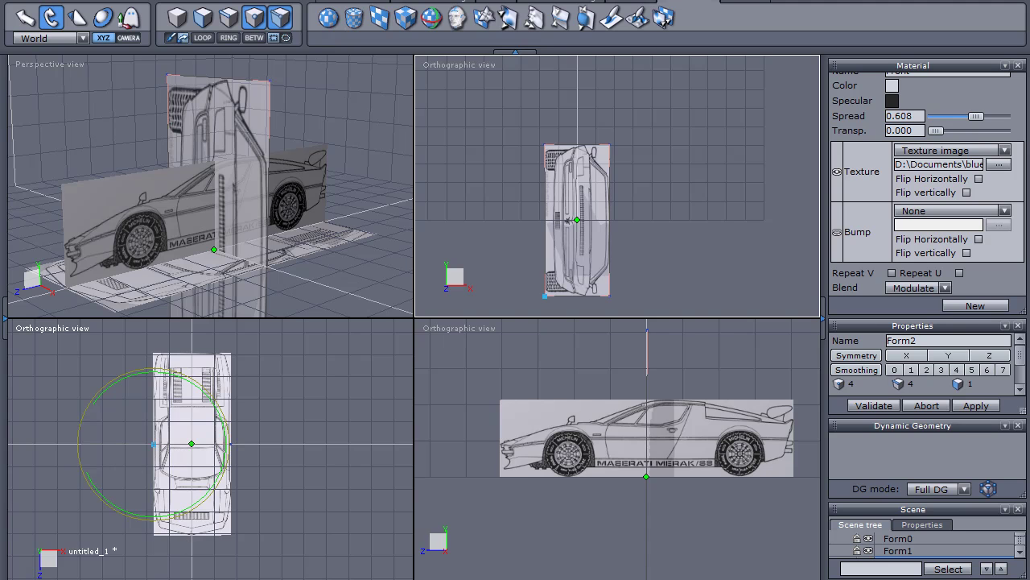
key(space)
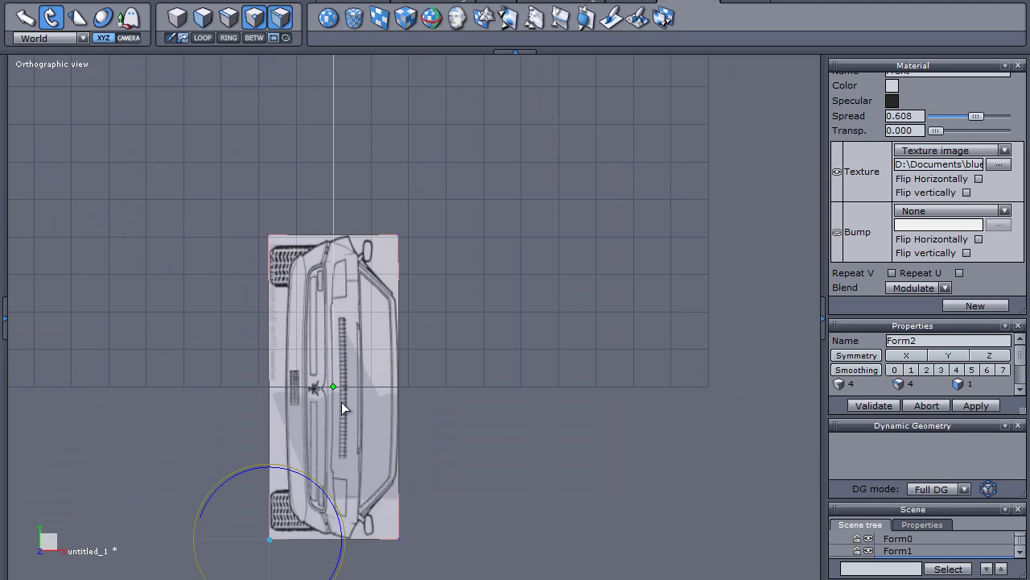
- Try to rotate the front blueprint grid a quarter turn in the front view, and return to the four-view layout
click(337, 390)
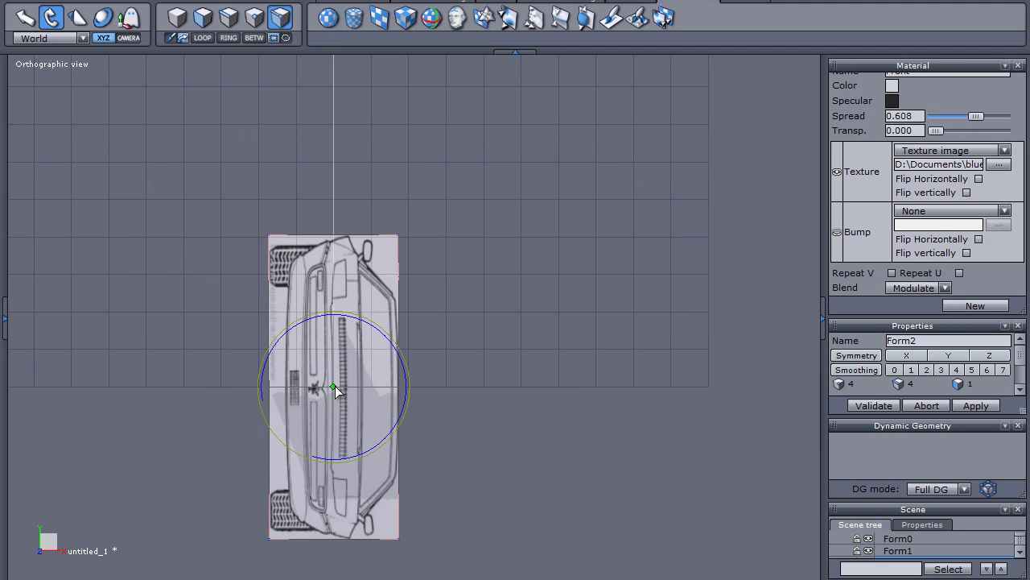
click(333, 388)
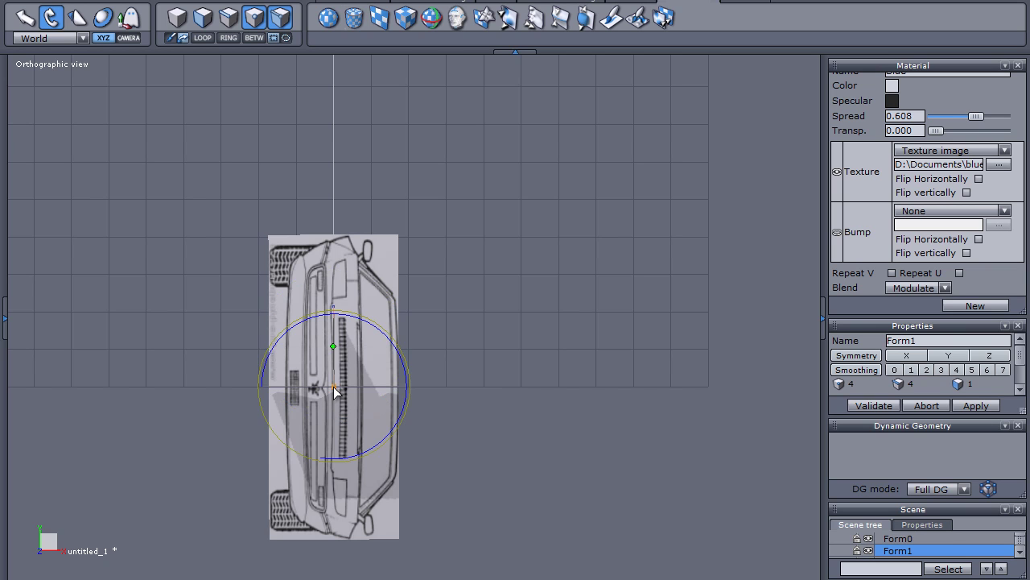
drag(282, 338, 262, 457)
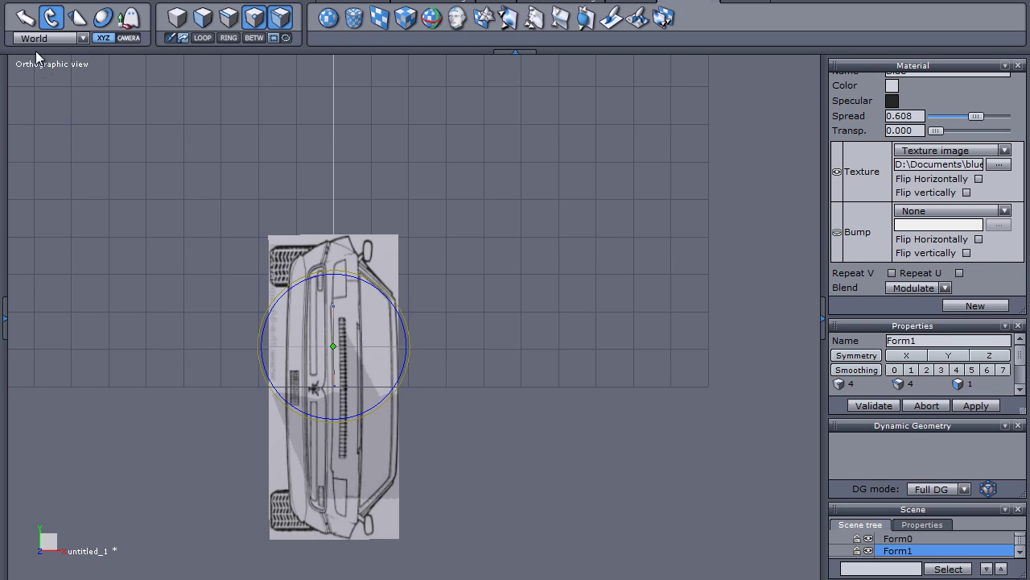
click(25, 18)
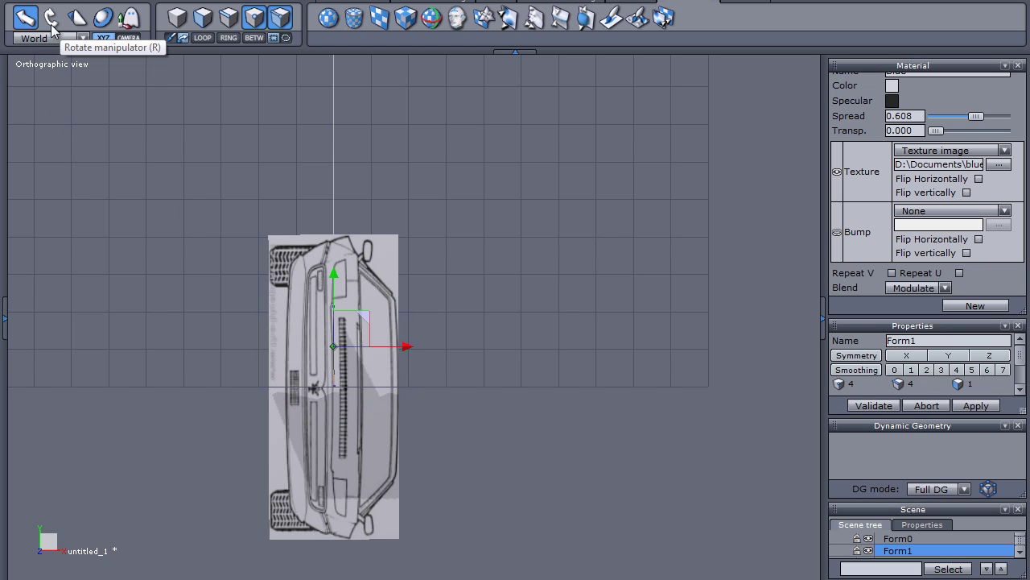
click(52, 26)
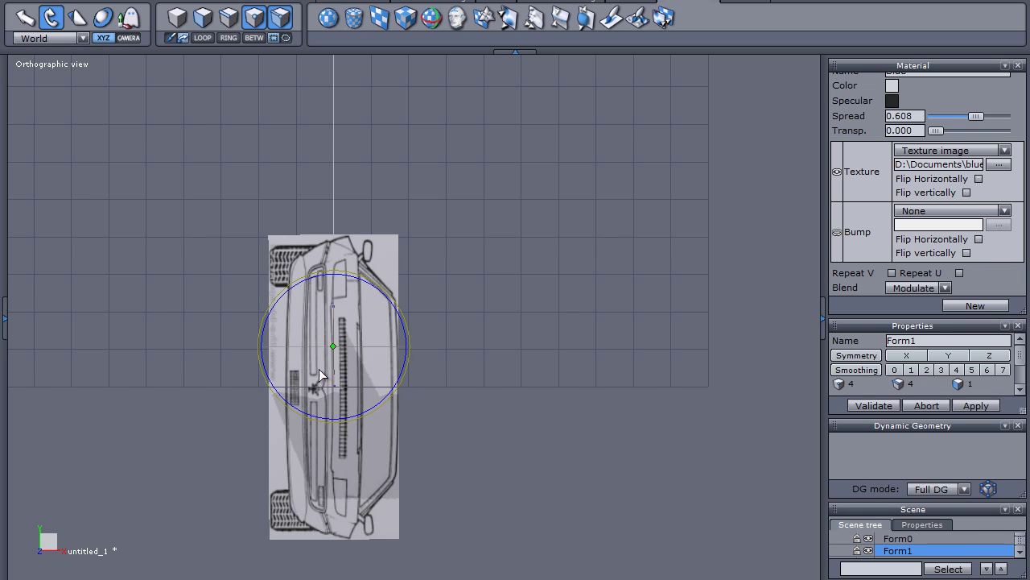
click(335, 390)
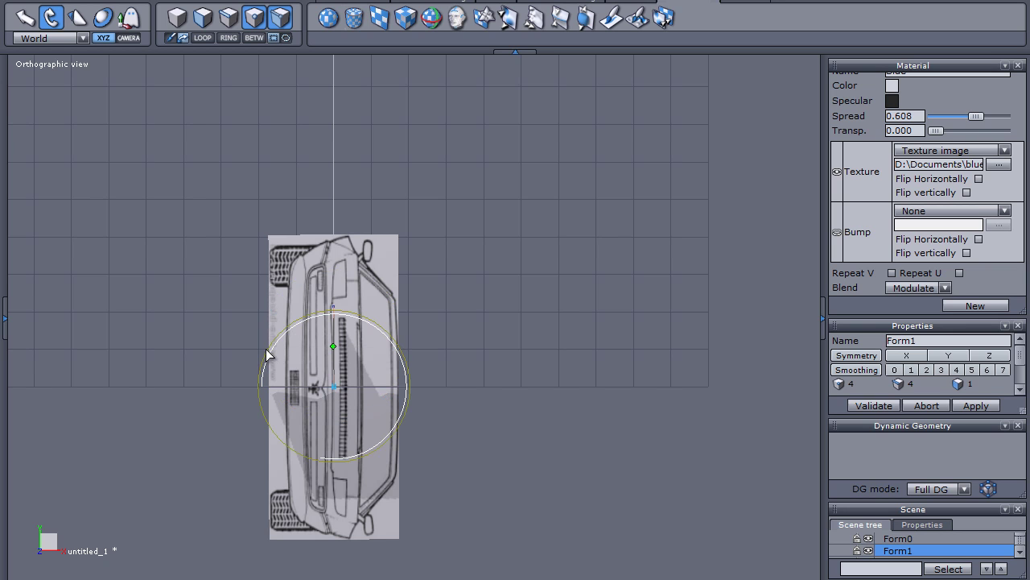
click(869, 405)
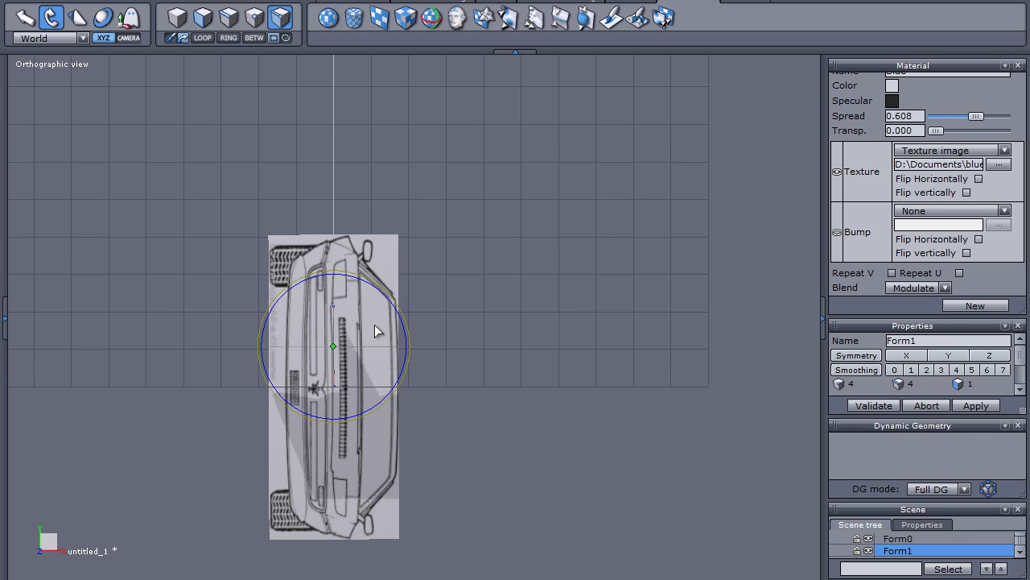
drag(274, 315, 306, 407)
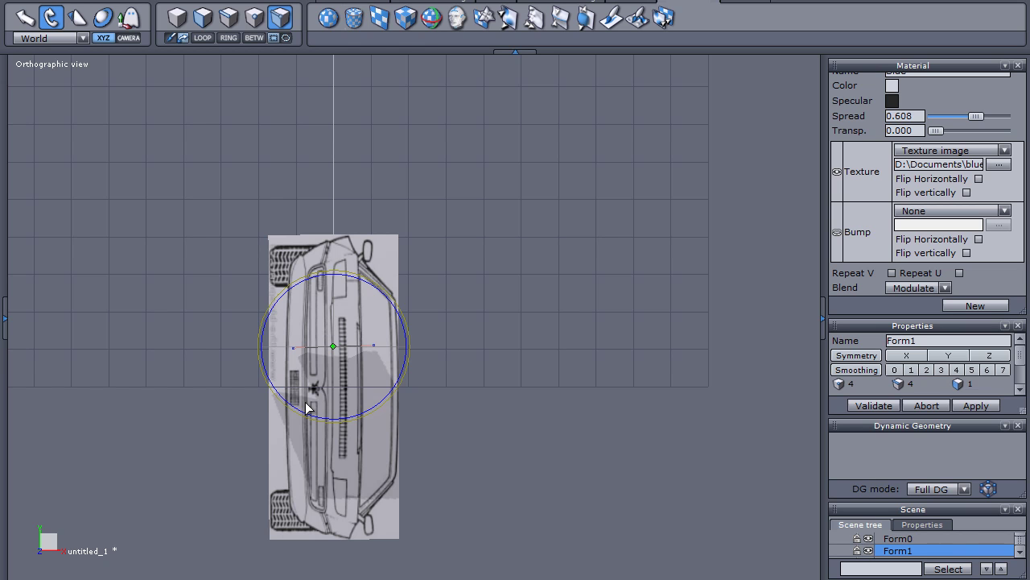
click(27, 19)
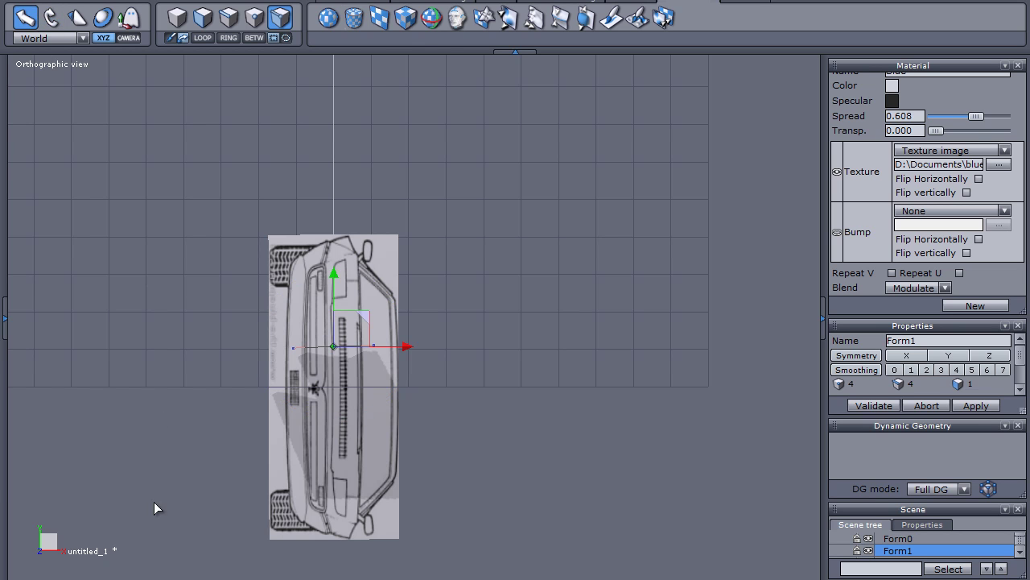
key(space)
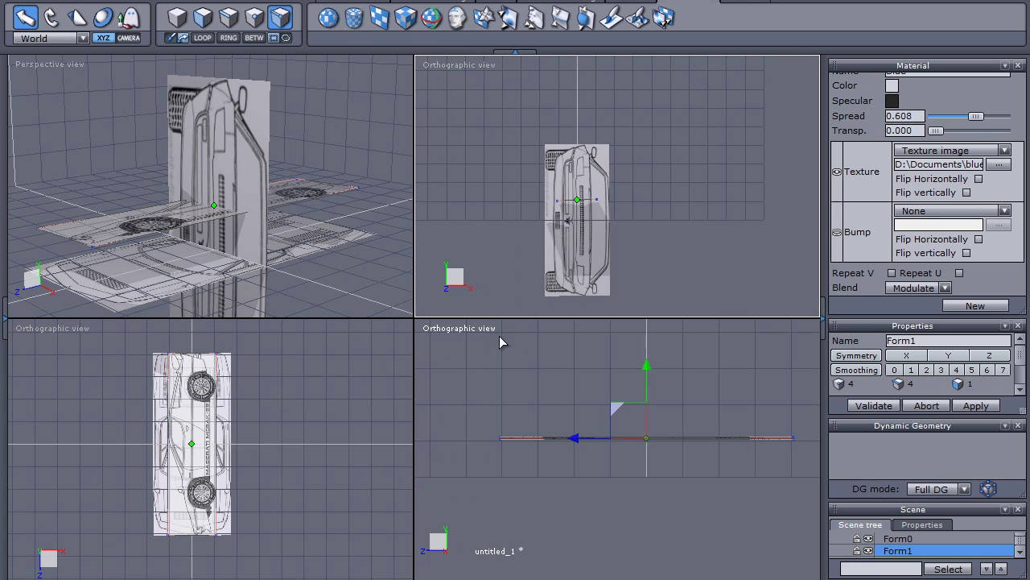
- Undo the accidental rotation of the side blueprint grid
click(262, 159)
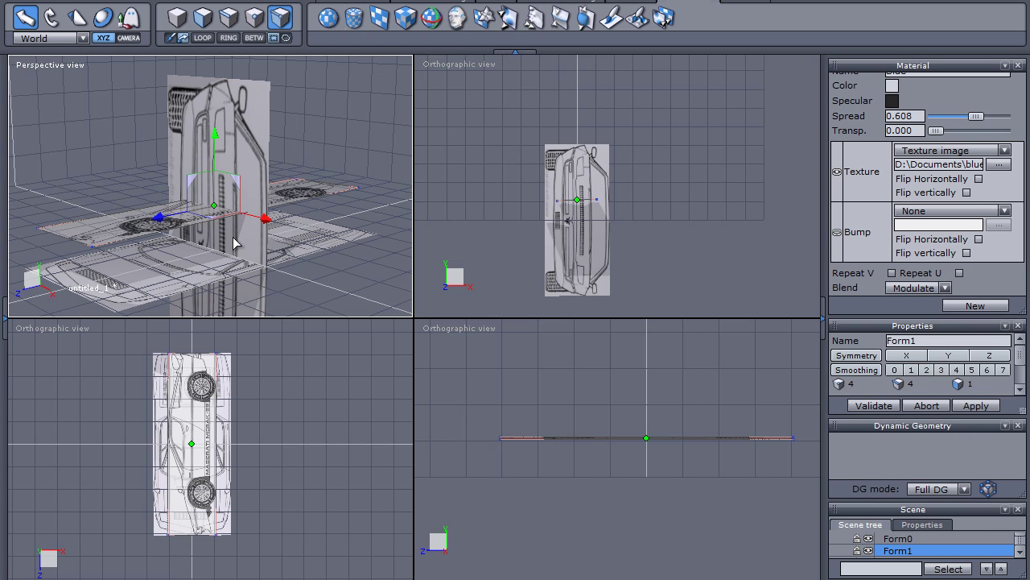
click(50, 0)
click(62, 0)
click(50, 0)
click(65, 3)
click(50, 0)
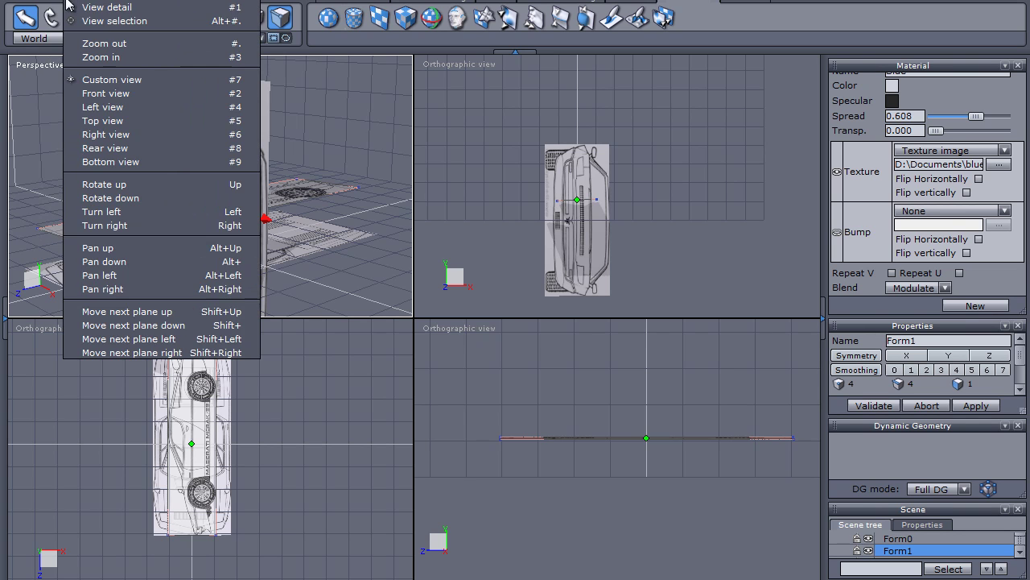
click(63, 0)
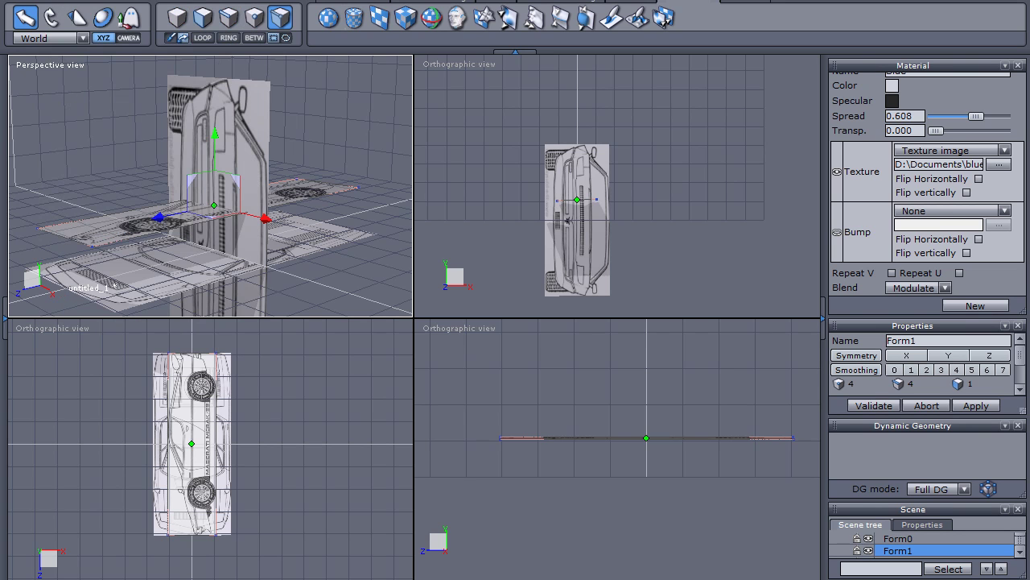
click(66, 2)
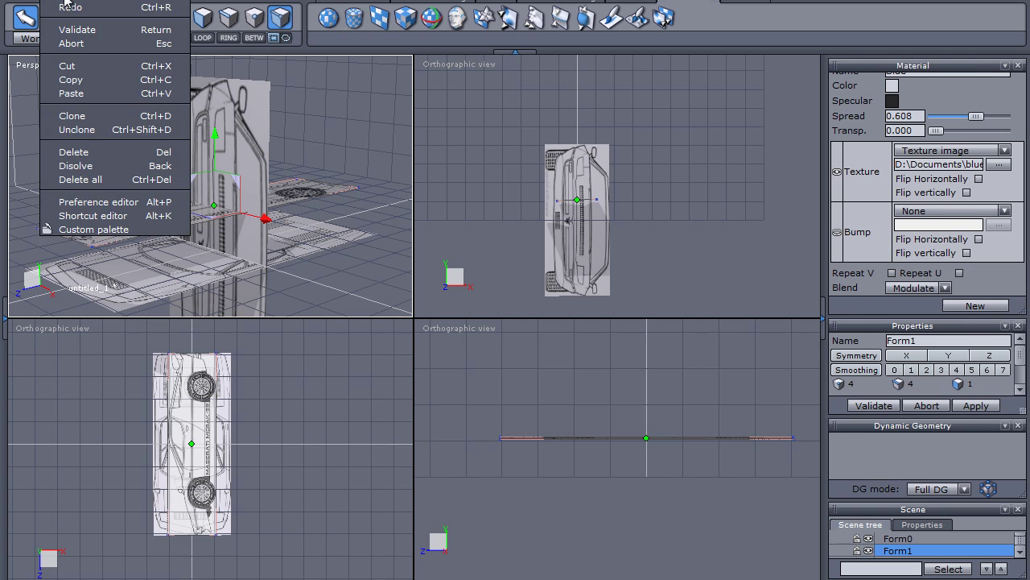
click(69, 4)
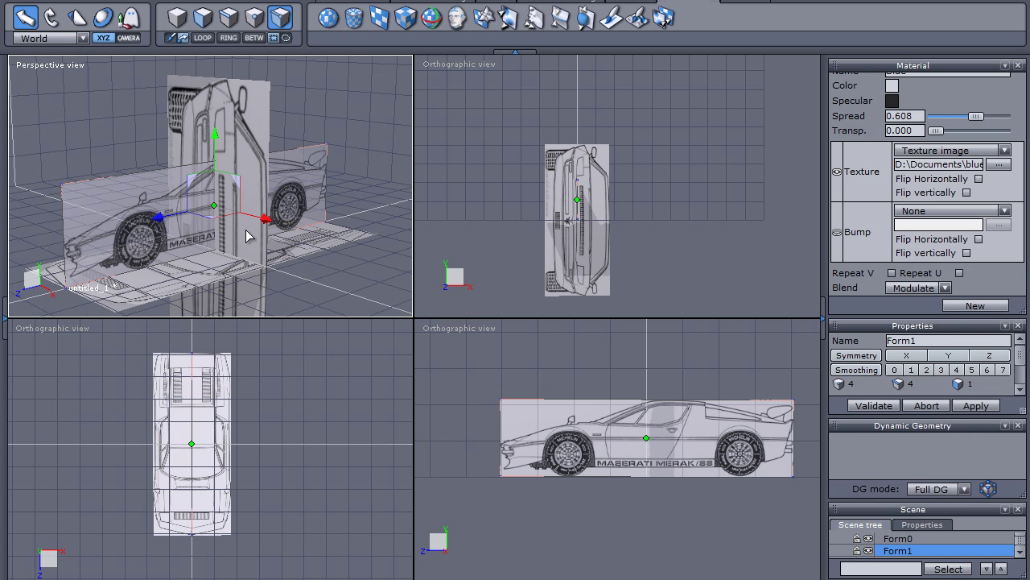
- Rotate the front blueprint grid about Z until the car sits level and right way up, and undock and enlarge the Properties panel
click(239, 125)
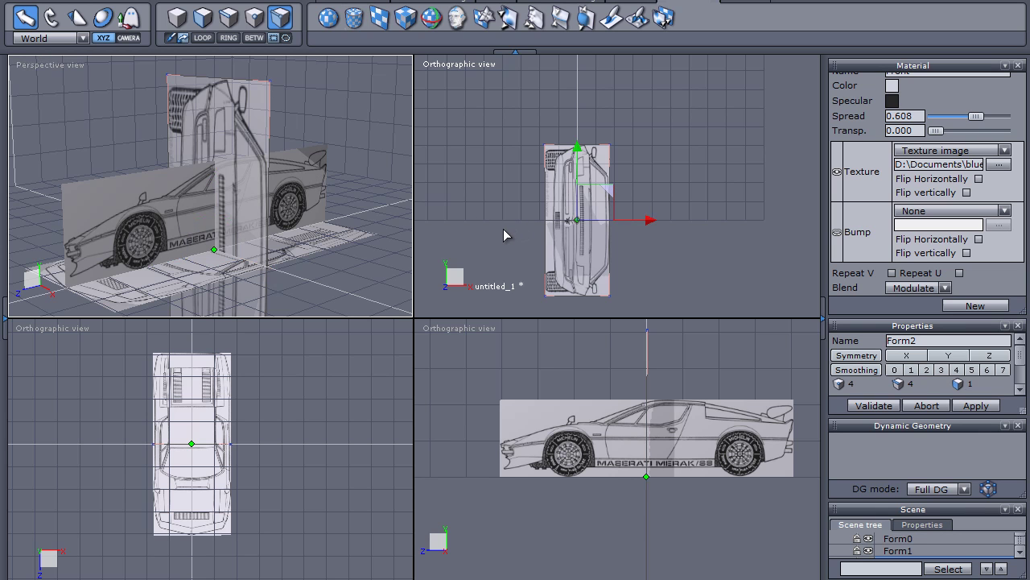
click(55, 27)
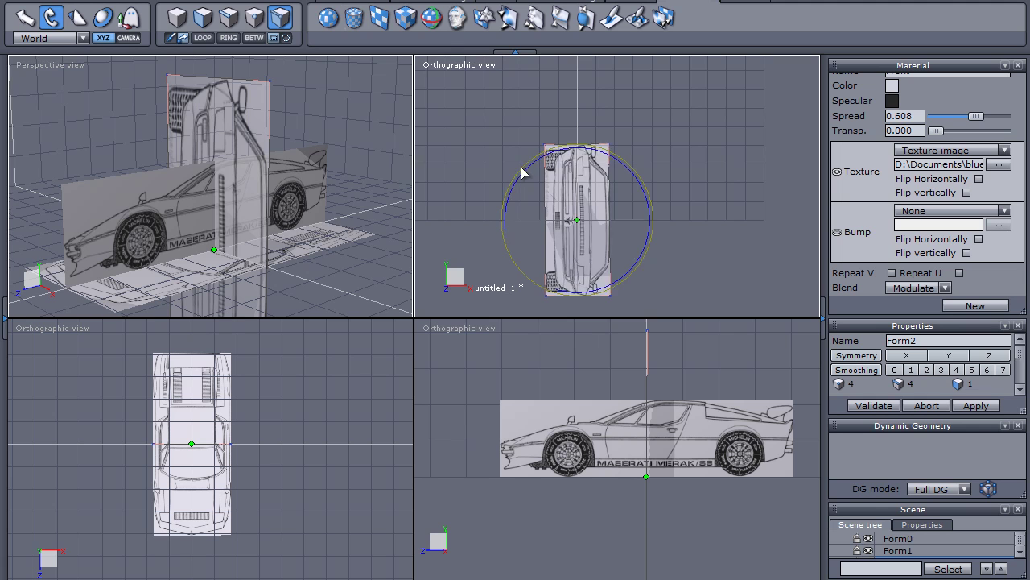
drag(521, 173, 501, 305)
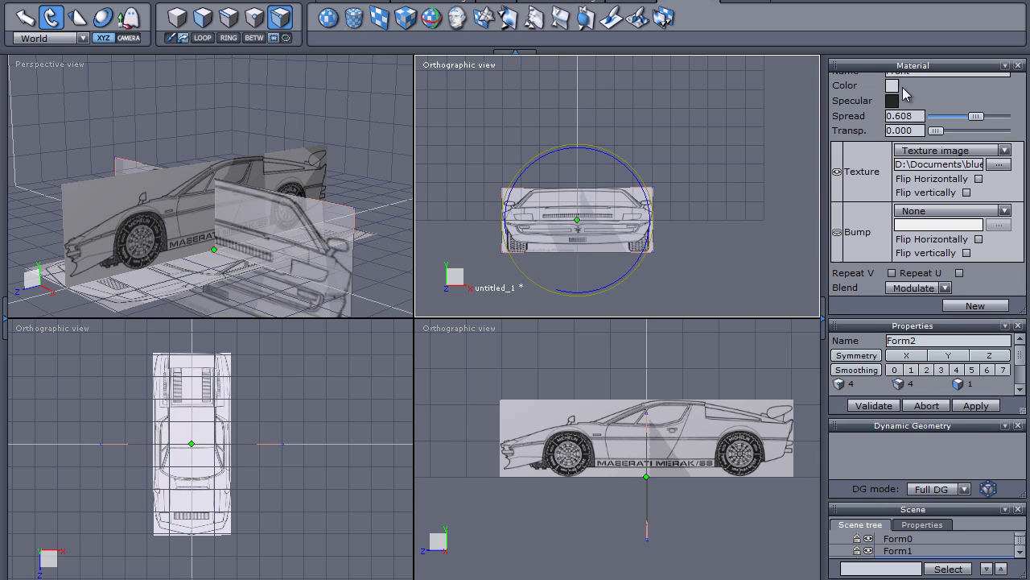
drag(878, 324, 624, 175)
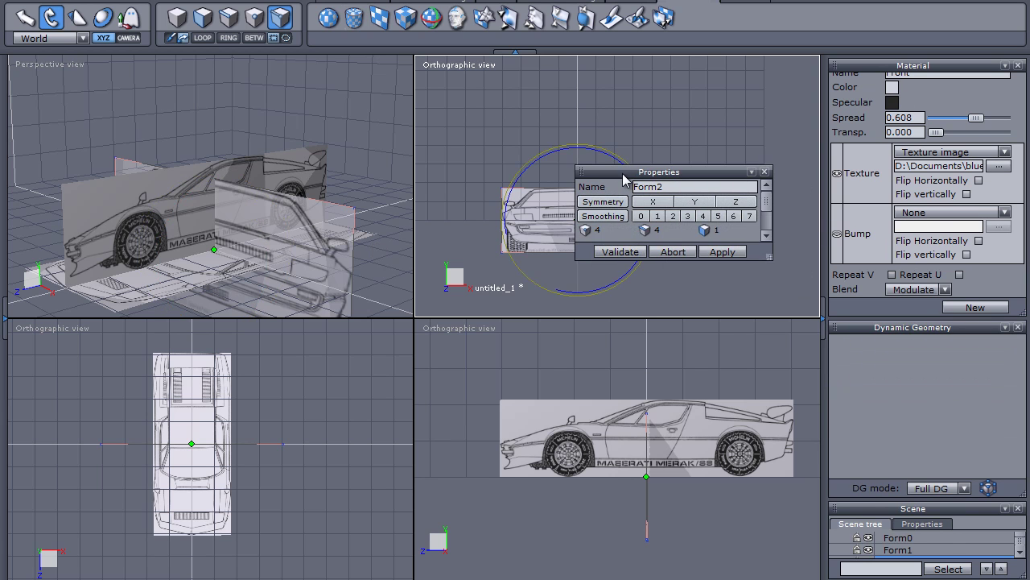
drag(770, 263, 762, 456)
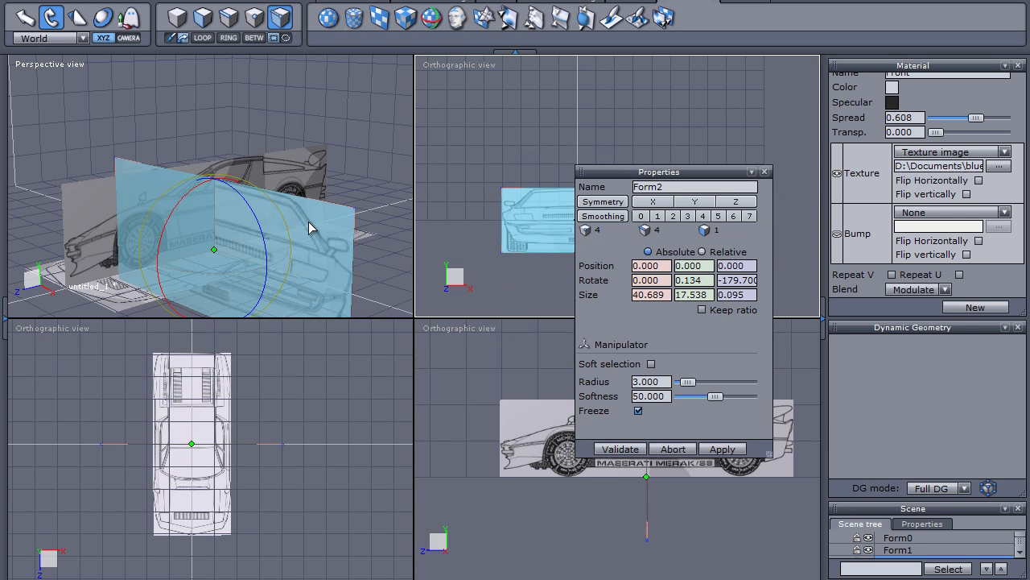
- Check the side blueprint grid's height and set the front grid's Y size to the matching 10.757
click(114, 208)
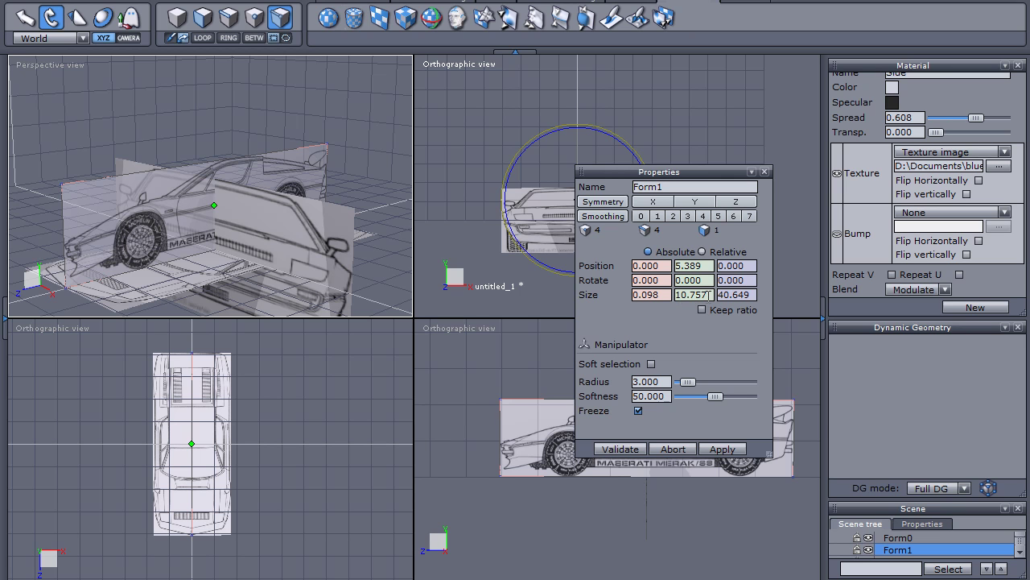
click(337, 227)
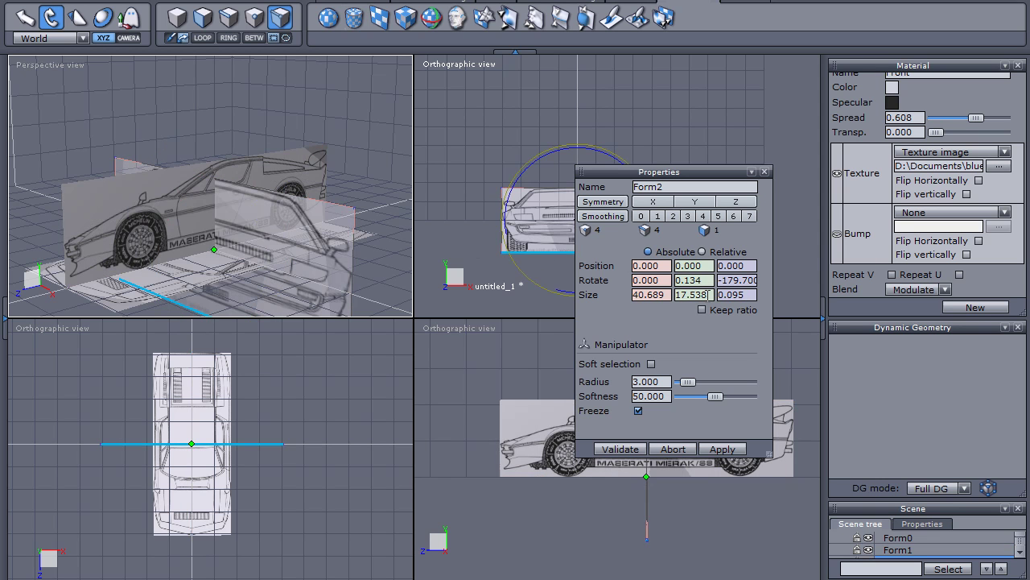
drag(707, 294, 640, 288)
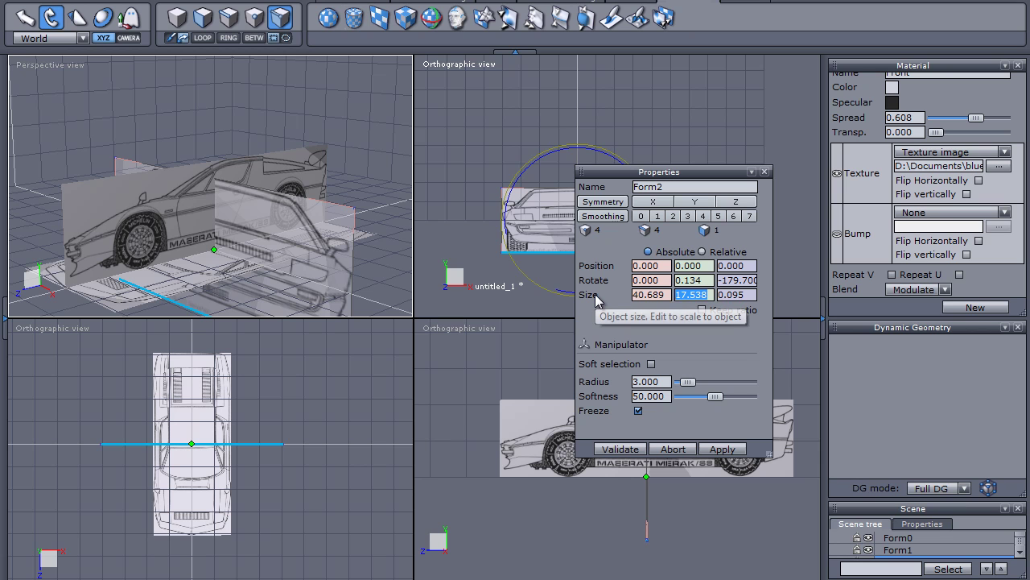
text(10)
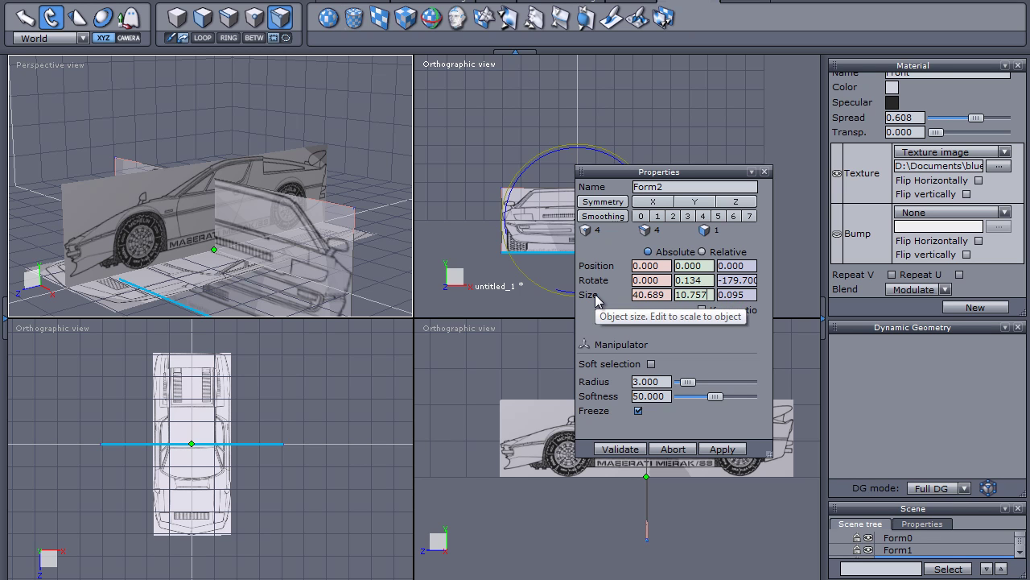
text(.757)
key(Return)
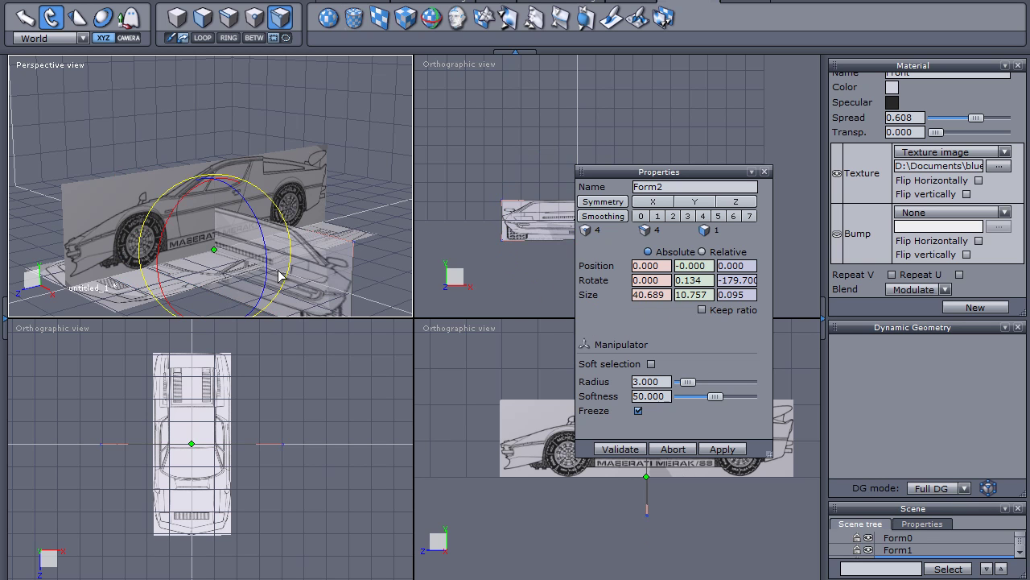
- Set the front blueprint grid's X size to 17.443 to match the top grid's width, and dock the Properties panel again
click(124, 298)
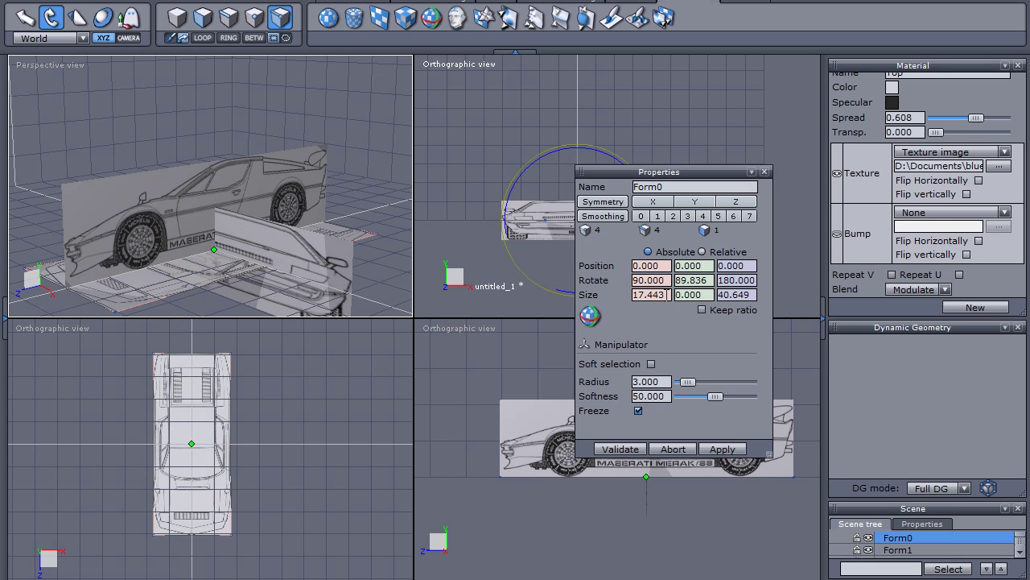
click(338, 263)
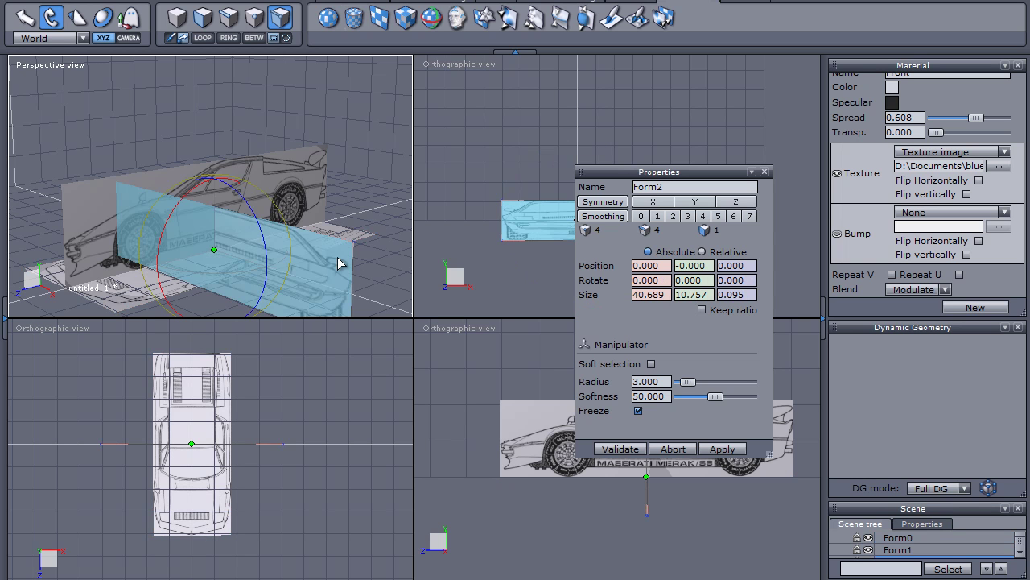
double_click(662, 294)
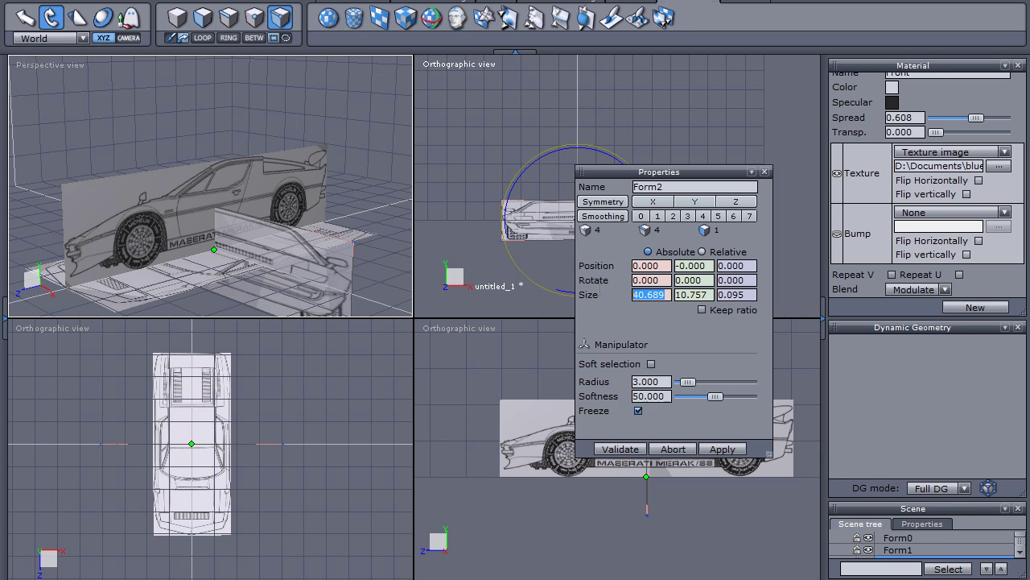
text(17.443)
key(Return)
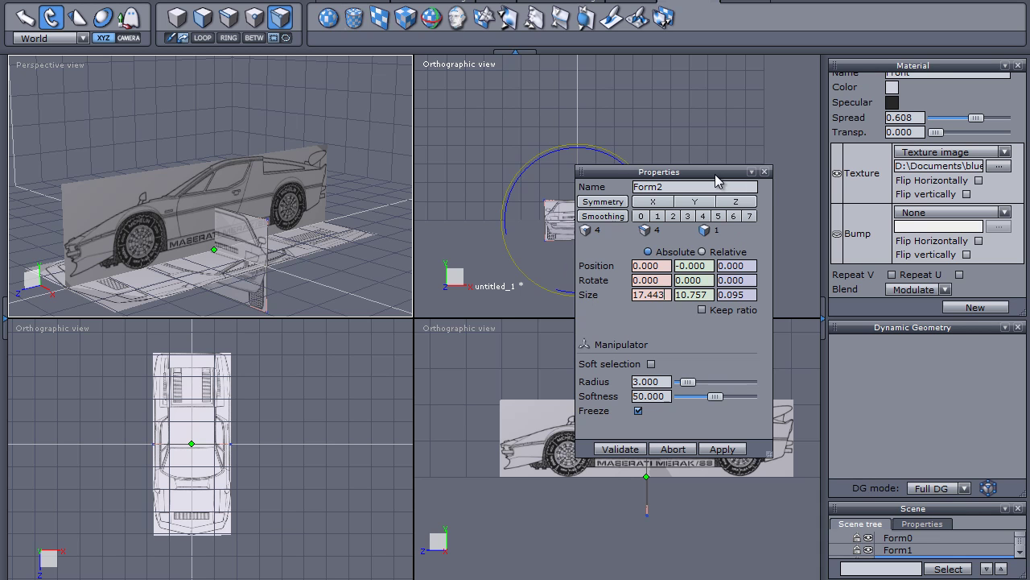
drag(714, 173, 968, 323)
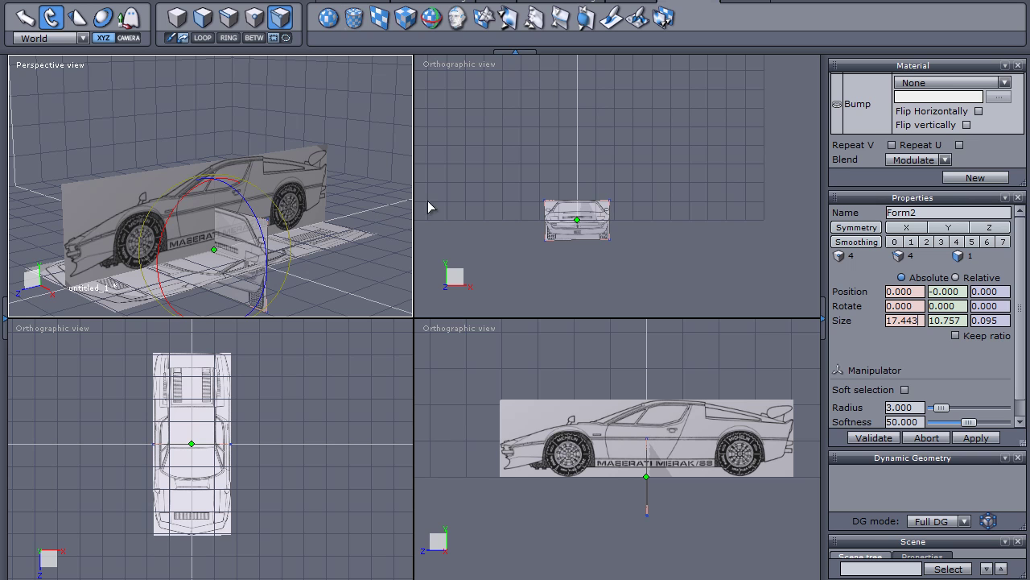
- Raise the front blueprint grid in the front view to about Y 5.408 so its lower edge sits on the ground line
scroll(467, 186, up, 2)
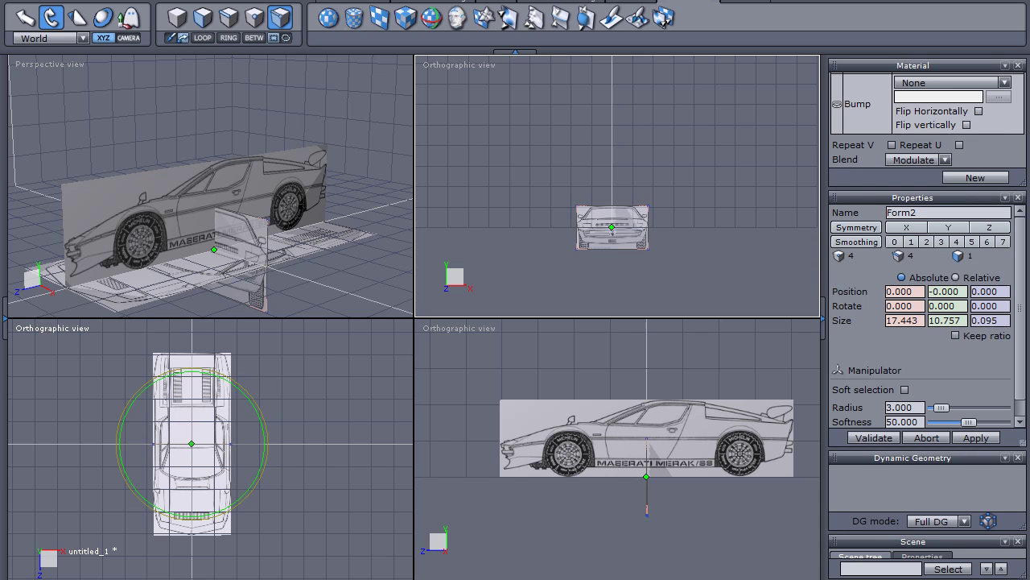
key(space)
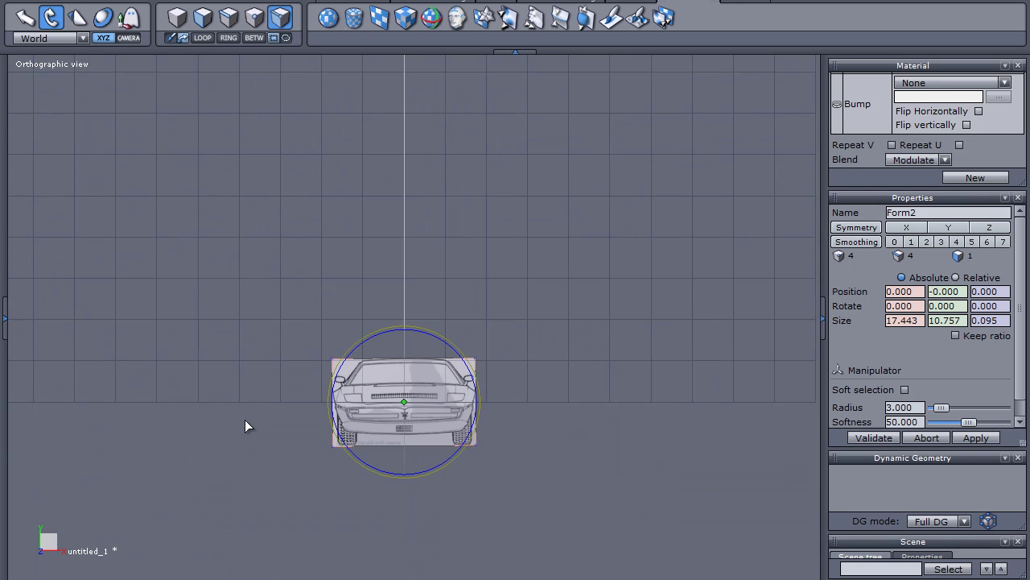
scroll(244, 420, up, 3)
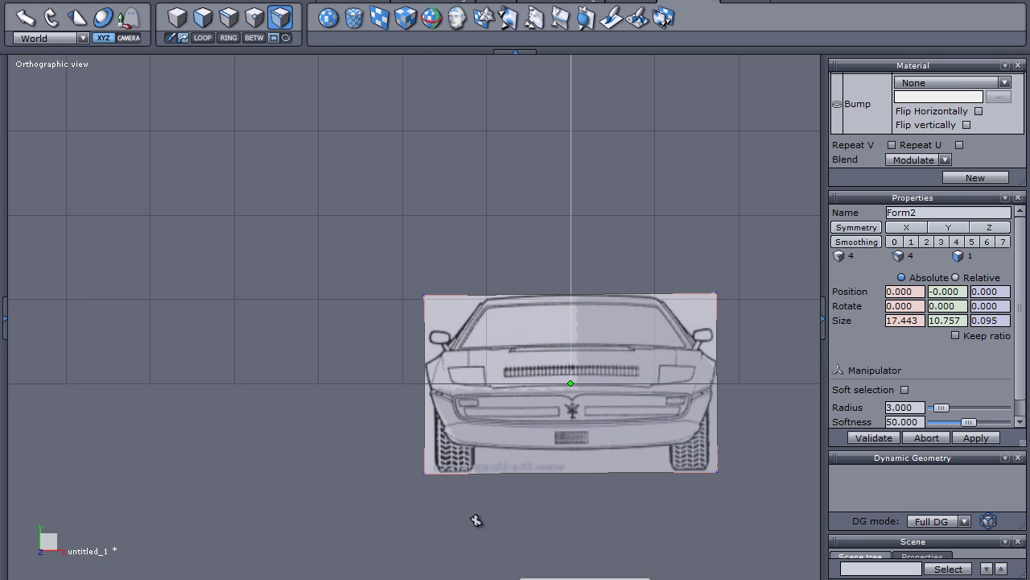
middle_drag(475, 520, 387, 493)
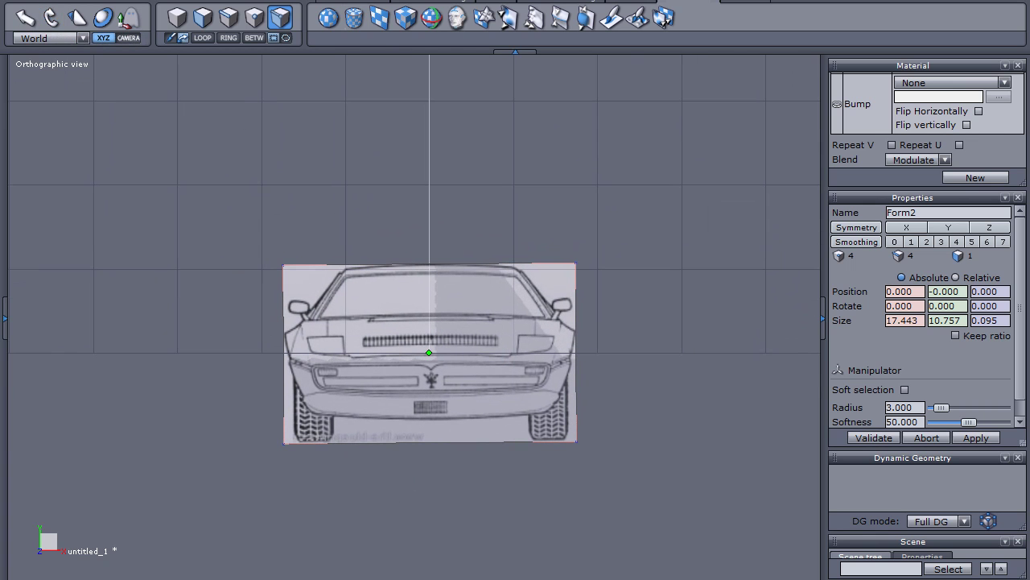
click(25, 17)
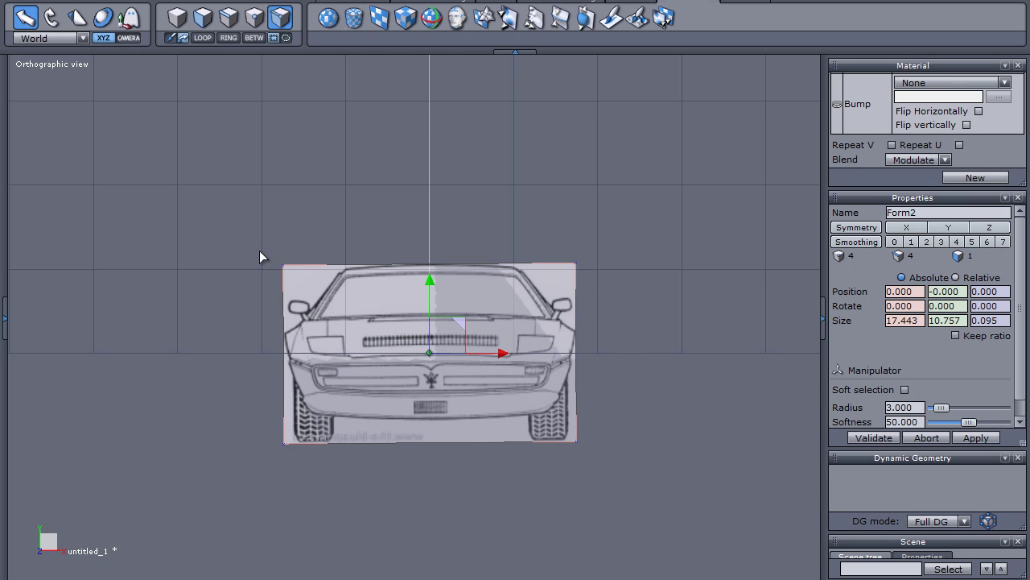
drag(432, 279, 431, 190)
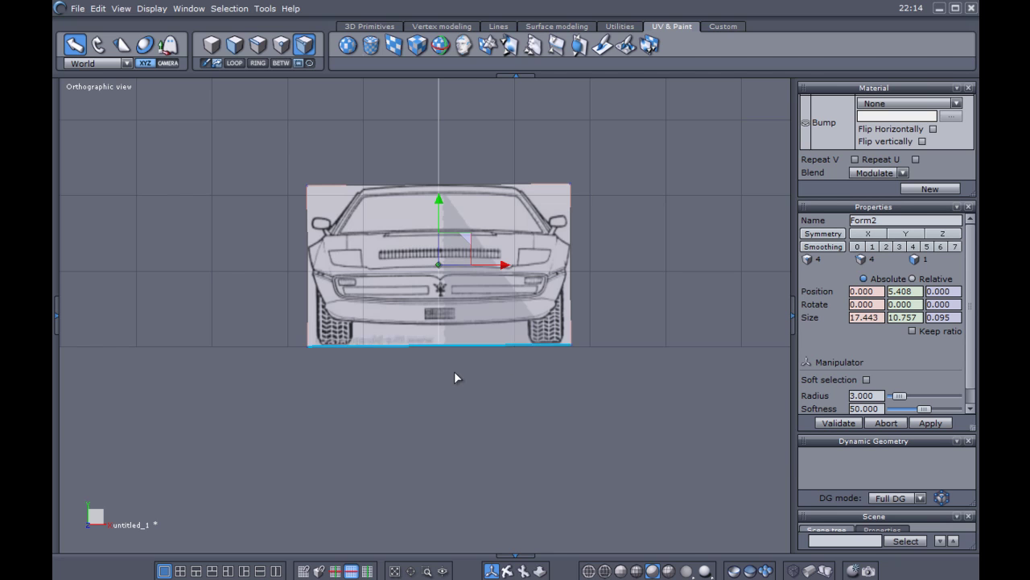
- Move the front blueprint grid back to about Z -19.716 and the side grid sideways to about X -8.841, along the top grid's edges
click(182, 571)
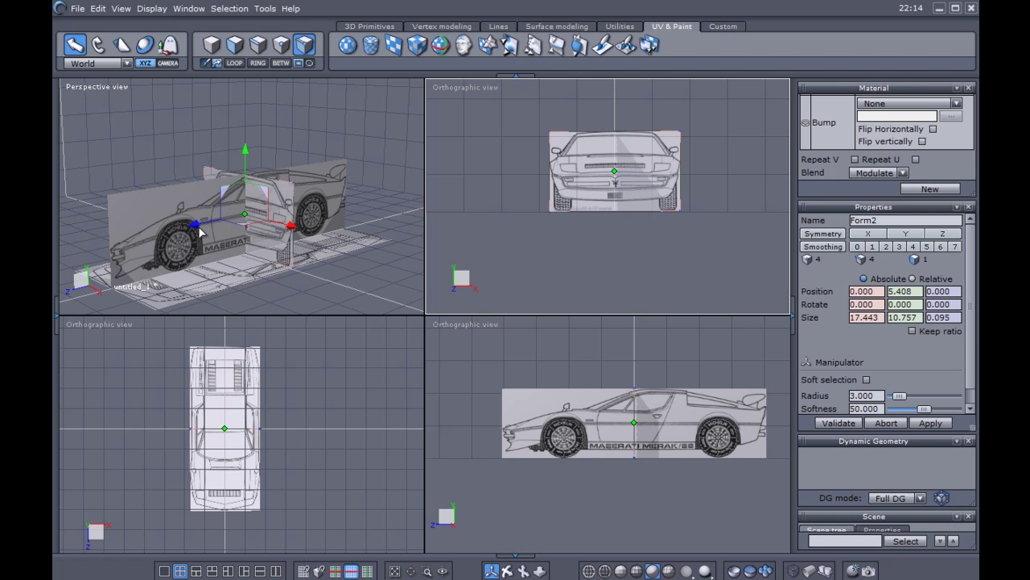
drag(193, 227, 310, 199)
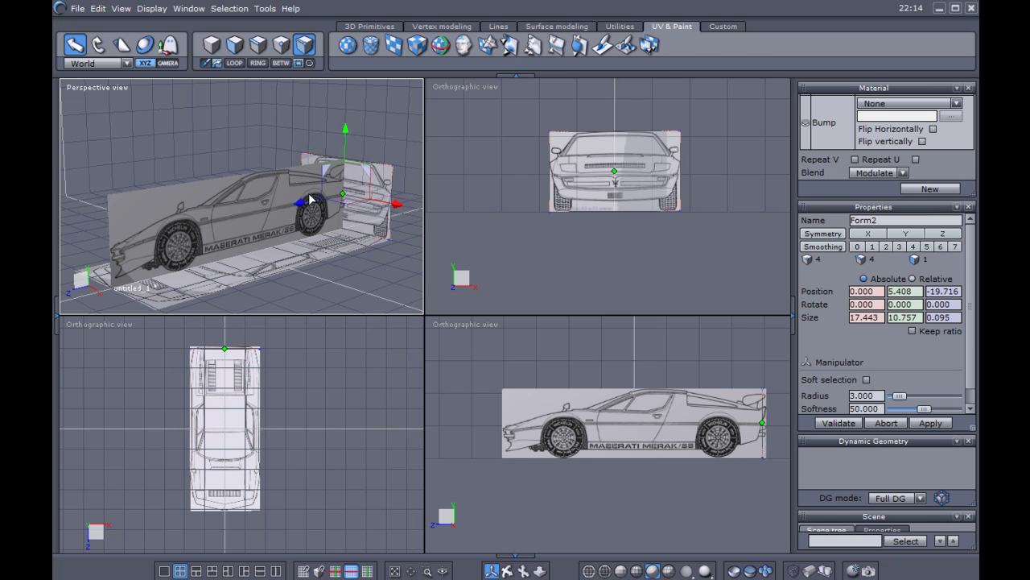
click(258, 210)
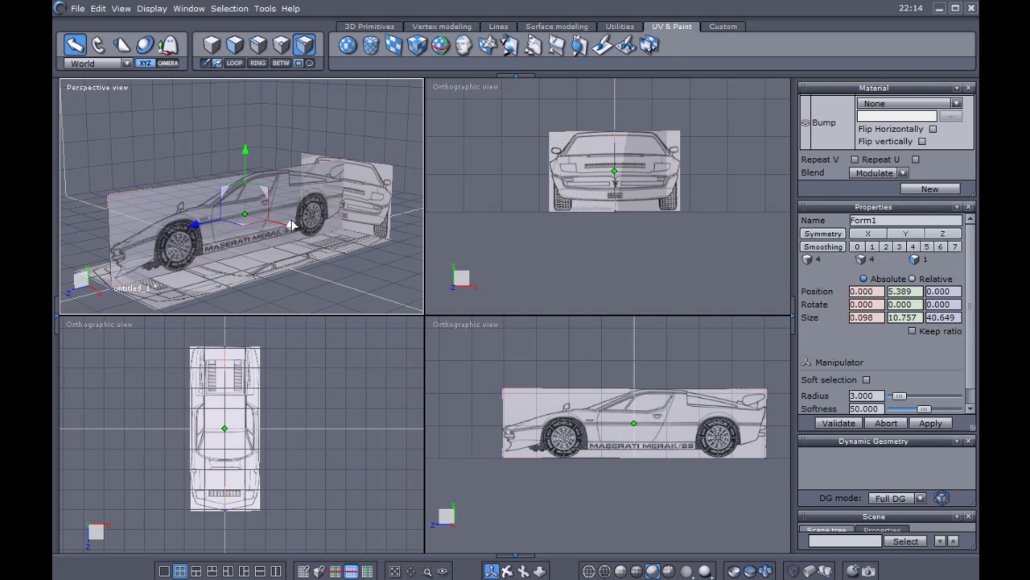
drag(292, 228, 246, 203)
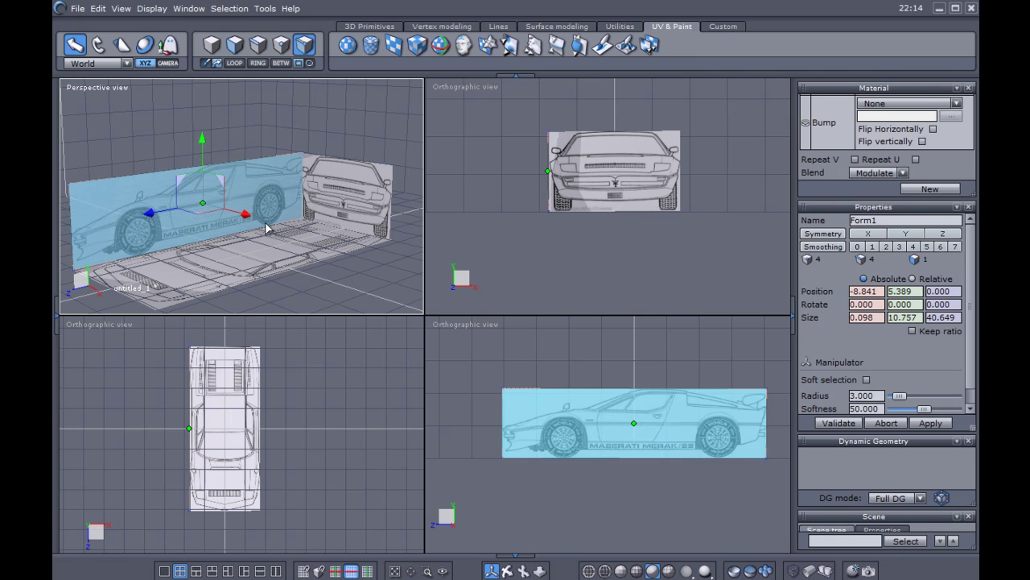
- Examine the arrangement of the three blueprint grids from several angles in the full-size perspective view
click(164, 571)
scroll(281, 383, down, 5)
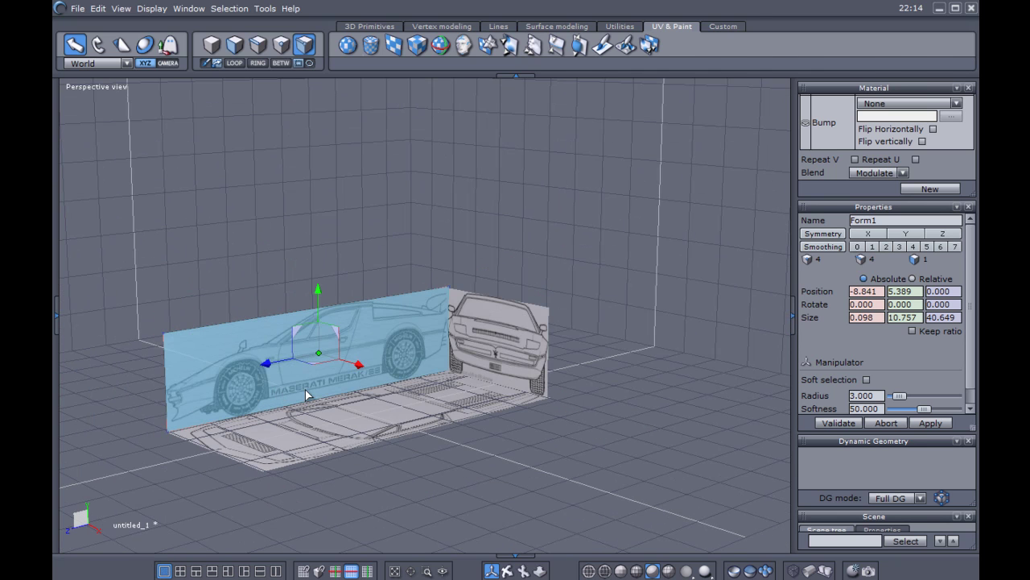
click(507, 570)
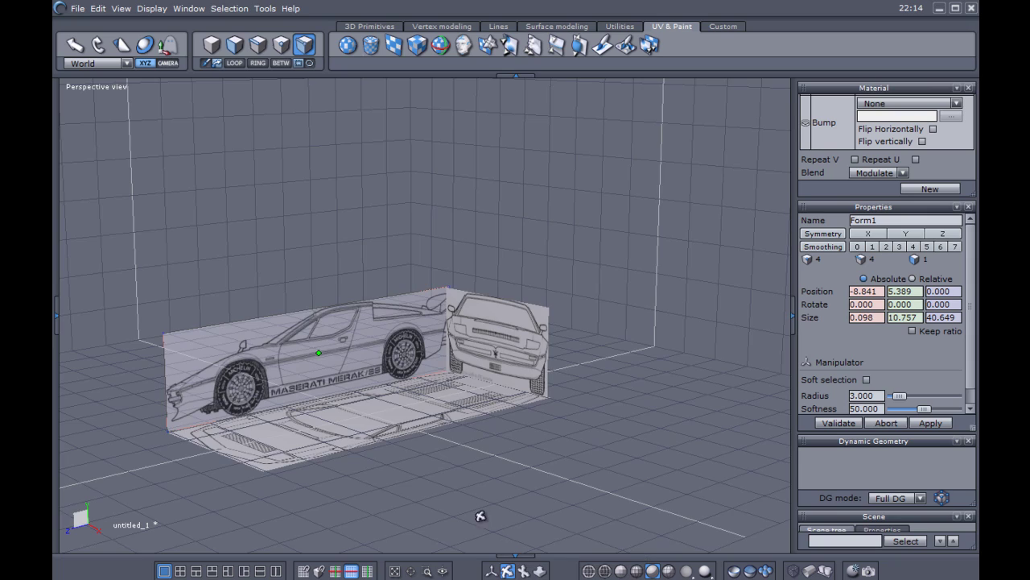
mouse_move(483, 510)
mouse_down()
mouse_move(483, 475)
mouse_move(556, 458)
mouse_move(603, 496)
mouse_move(669, 453)
mouse_move(558, 488)
mouse_move(397, 478)
mouse_move(357, 491)
mouse_move(412, 548)
mouse_move(483, 507)
mouse_move(499, 476)
mouse_move(471, 515)
mouse_up()
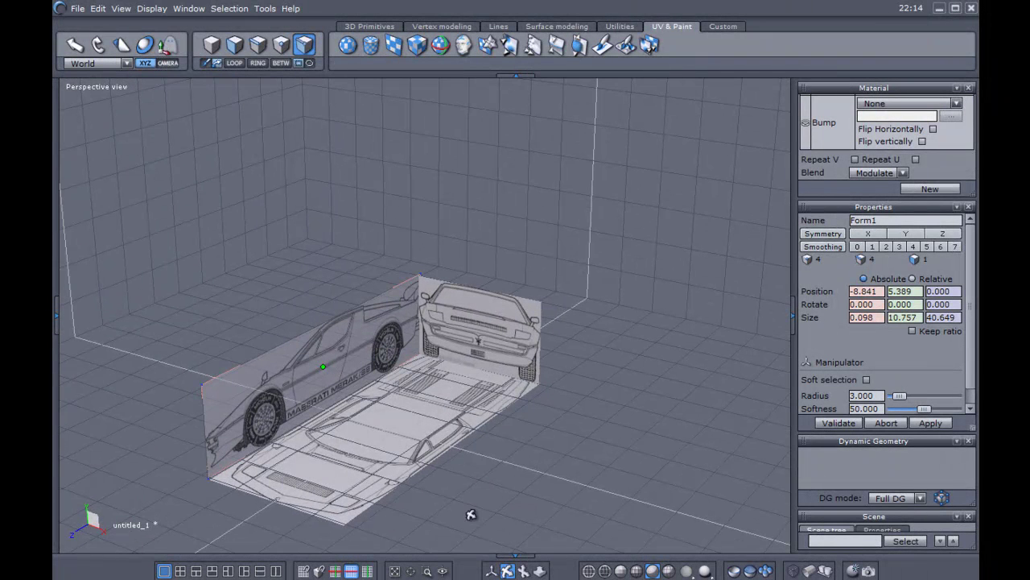
scroll(429, 340, down, 2)
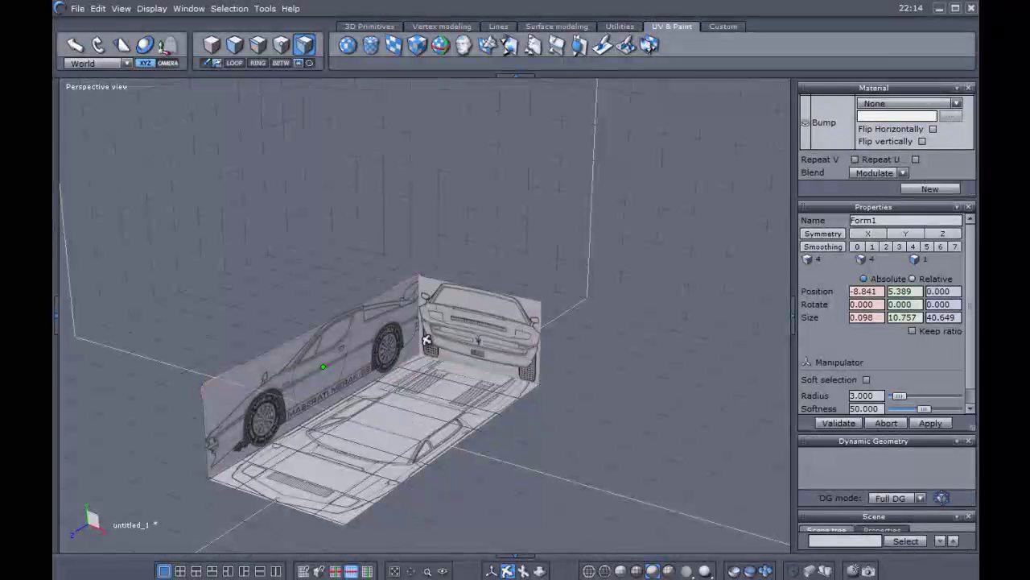
scroll(427, 344, up, 3)
scroll(430, 354, down, 2)
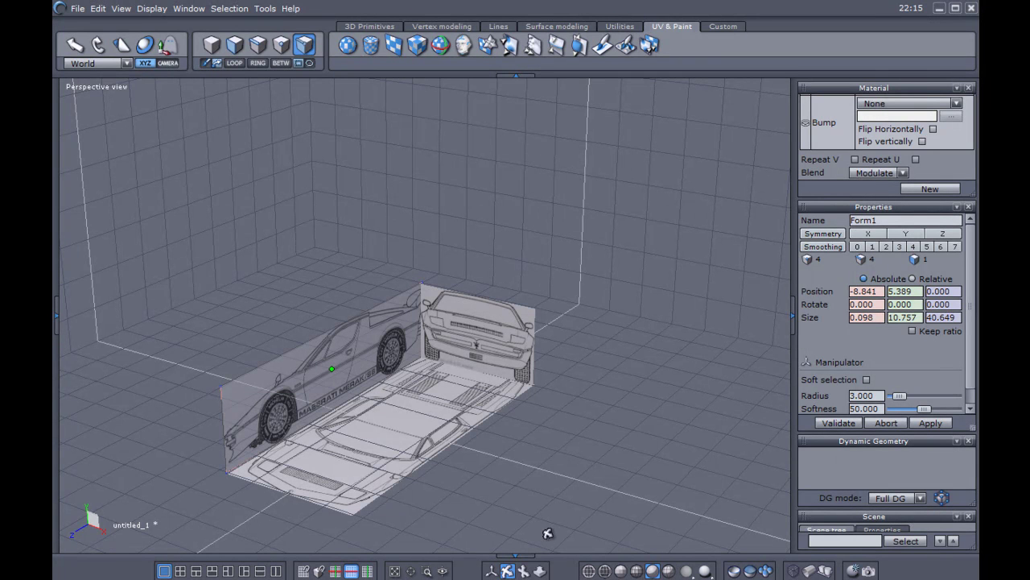
click(522, 571)
drag(483, 396, 473, 410)
click(507, 571)
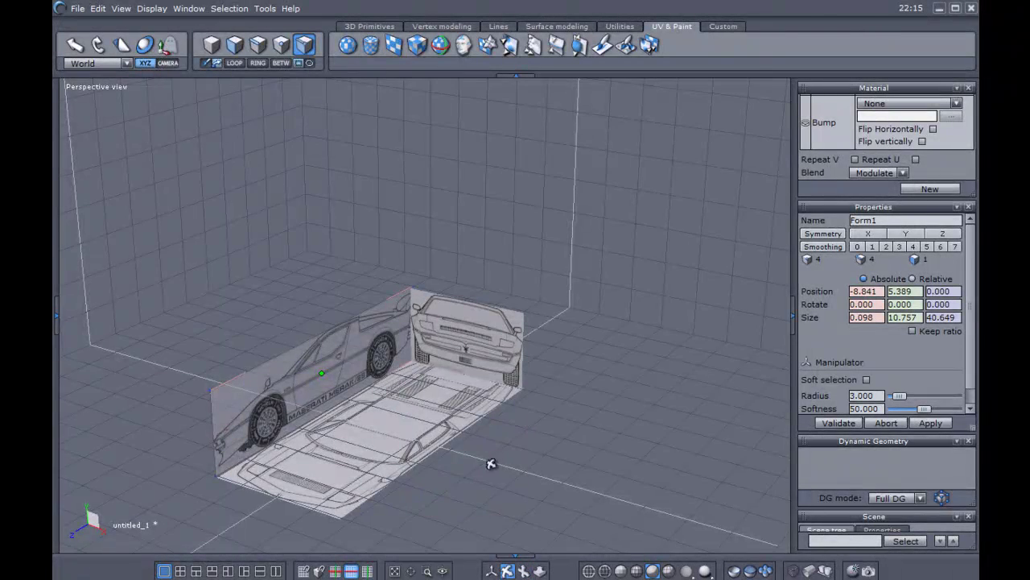
drag(501, 461, 456, 437)
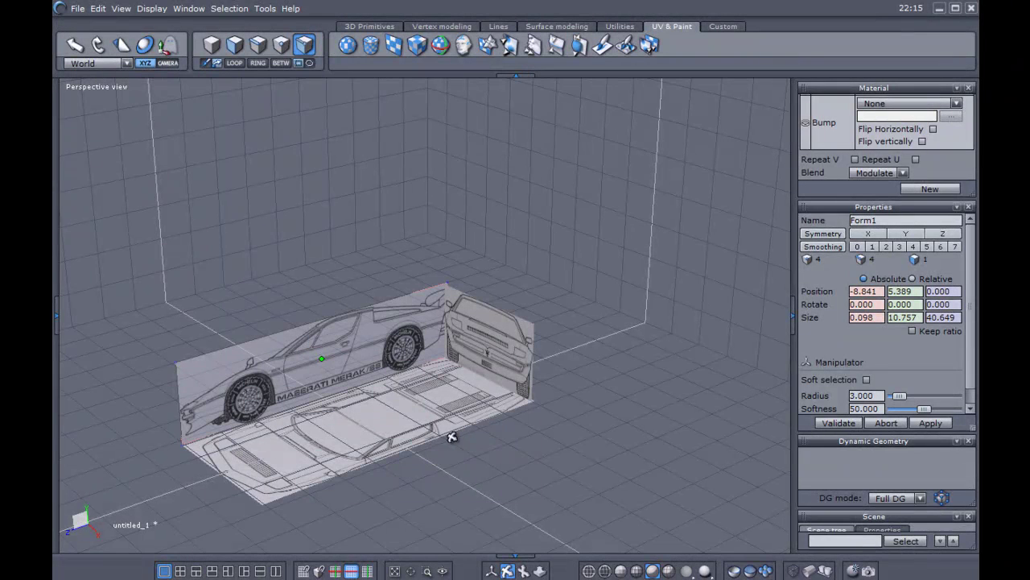